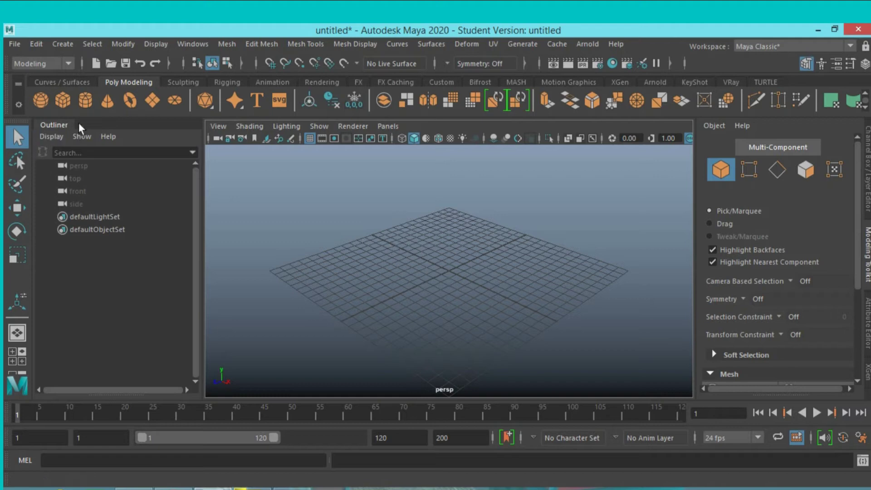
Create a polygon cylinder and set its Subdivisions Caps to 0
click(86, 100)
scroll(453, 305, up, 2)
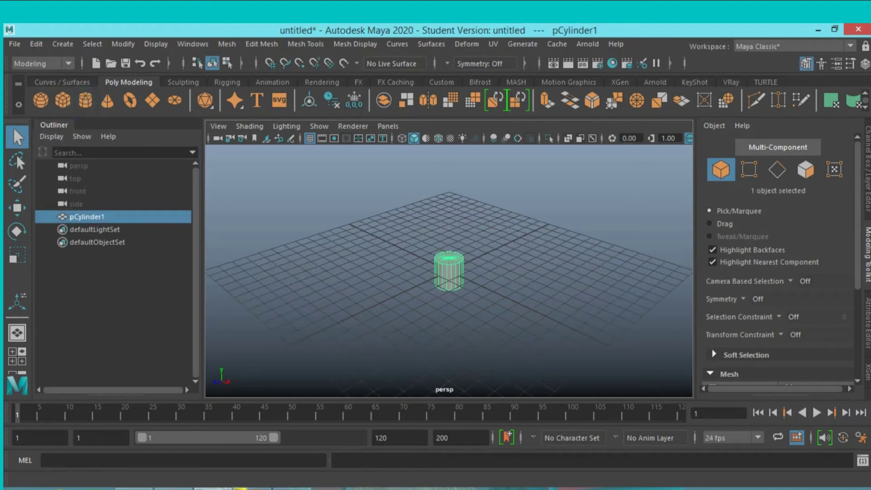
click(867, 170)
scroll(750, 260, down, 1)
click(746, 282)
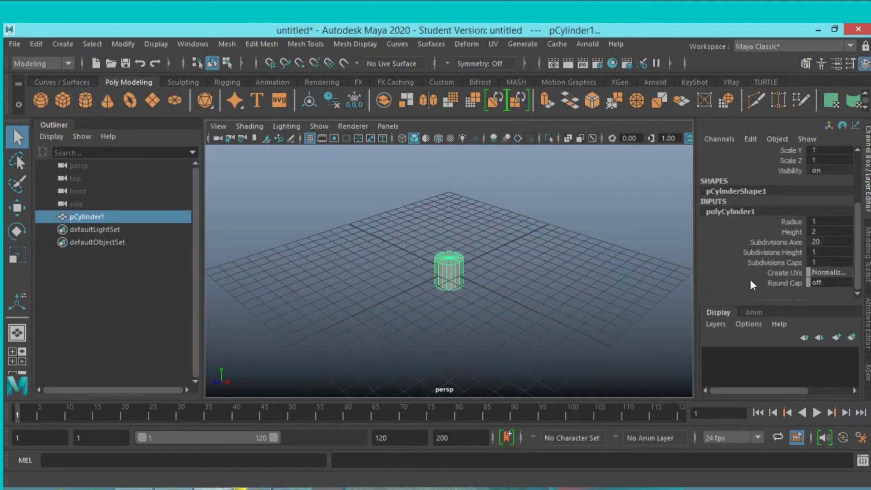
double_click(822, 263)
text(0)
key(Return)
Scale the cylinder to 3.57, give it 6 axis subdivisions, and squash it wide and short
click(16, 257)
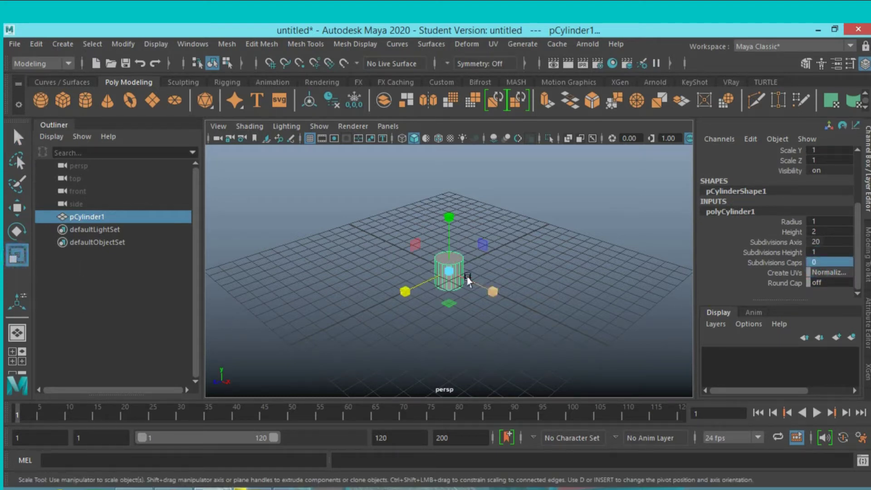
drag(468, 280, 510, 292)
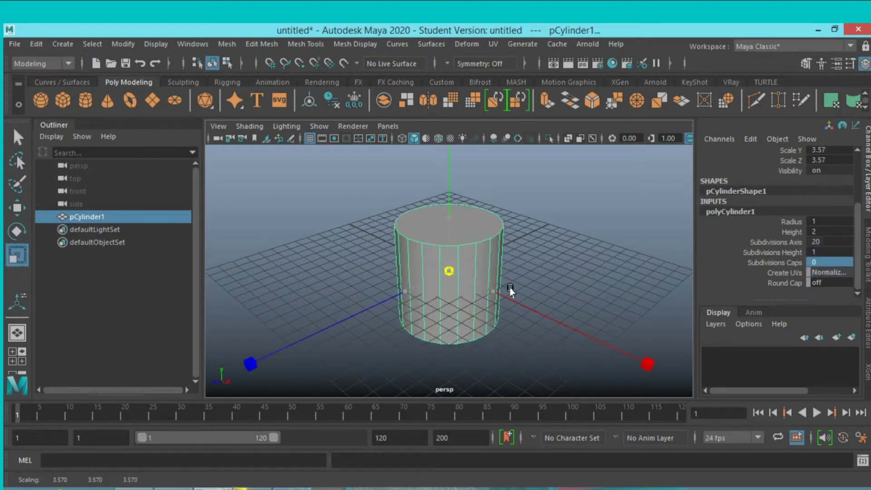
double_click(815, 241)
text(6)
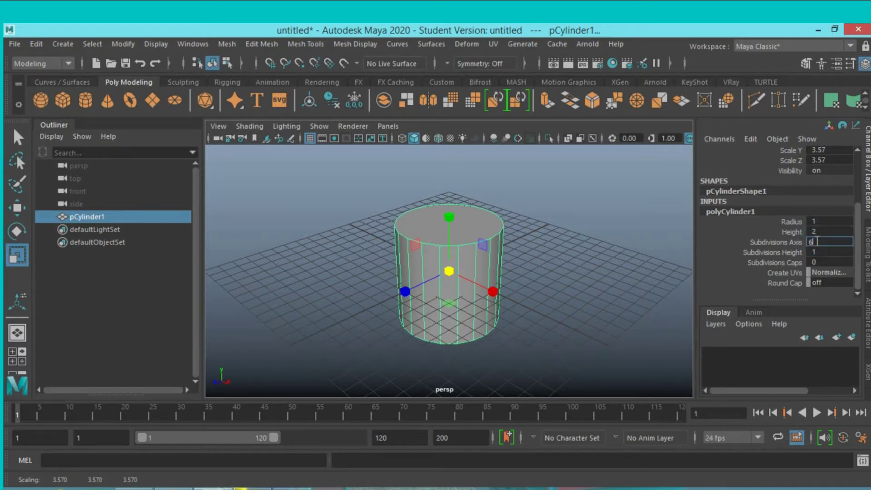
key(Return)
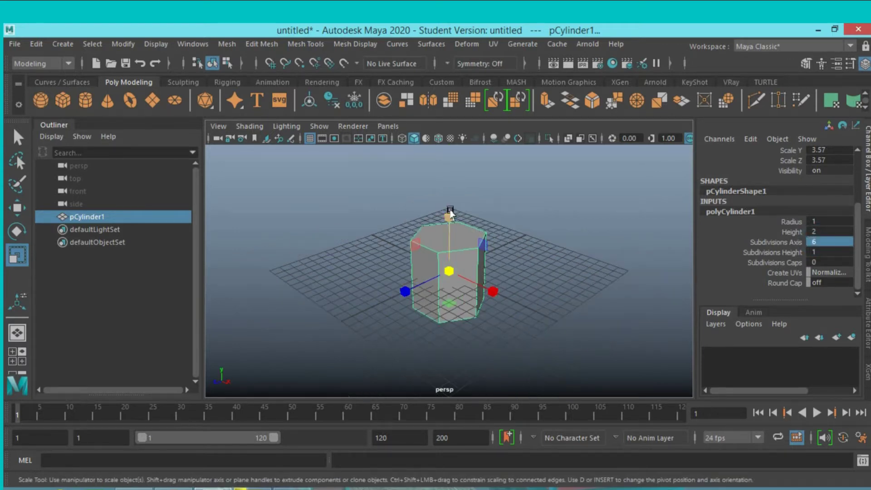
drag(451, 211, 450, 239)
drag(458, 273, 491, 275)
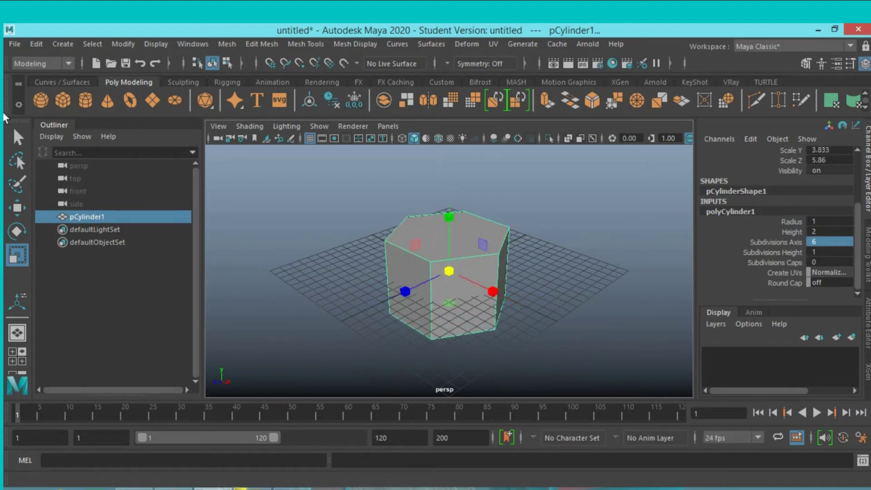
click(18, 137)
Set Insert Edge Loop to Multiple edge loops with Number 1, then add a vertical loop to the prism
click(319, 44)
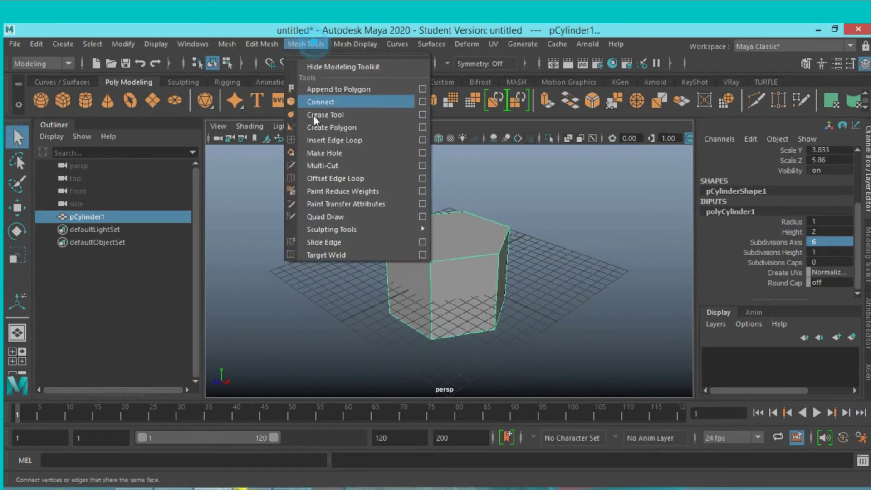
click(422, 140)
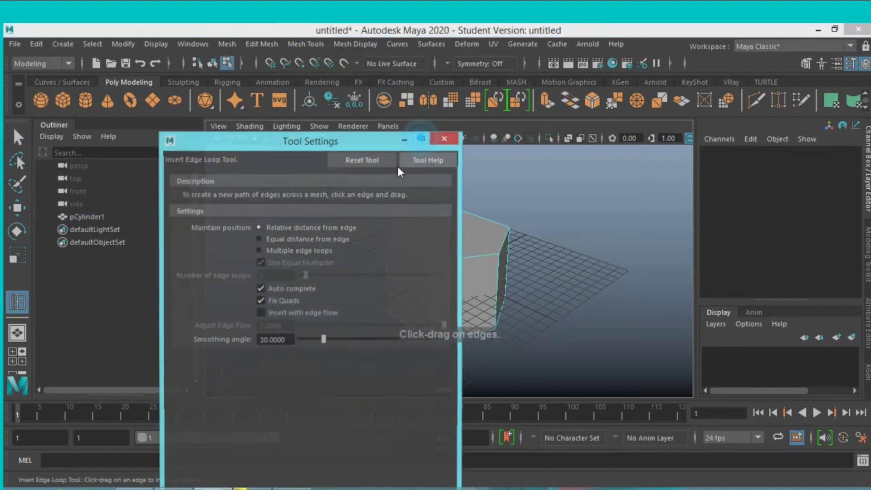
click(280, 250)
click(412, 273)
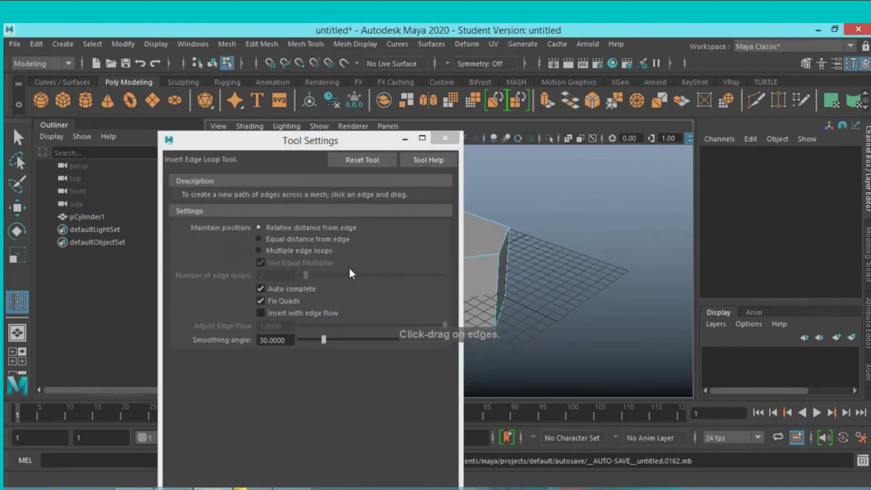
click(266, 251)
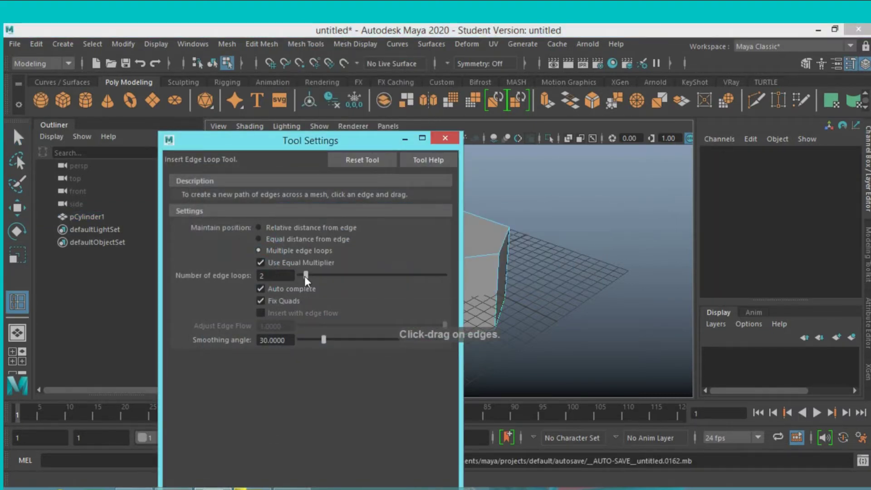
drag(305, 276, 303, 276)
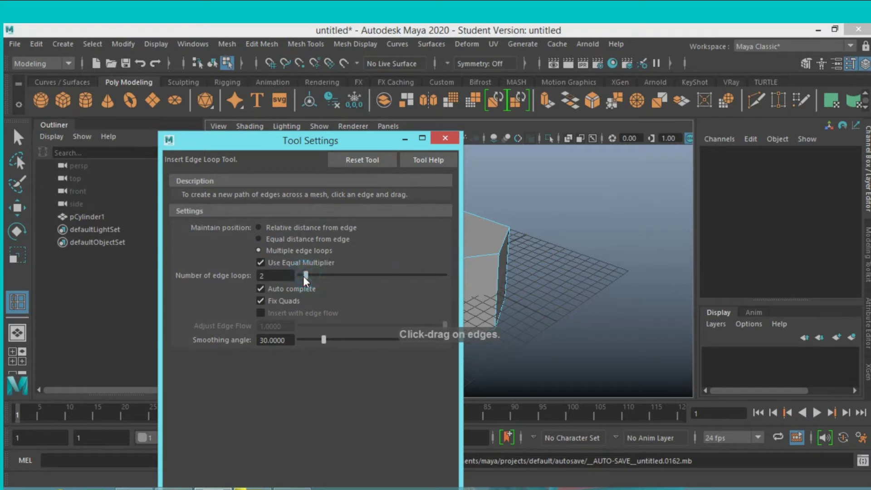
click(438, 140)
click(467, 258)
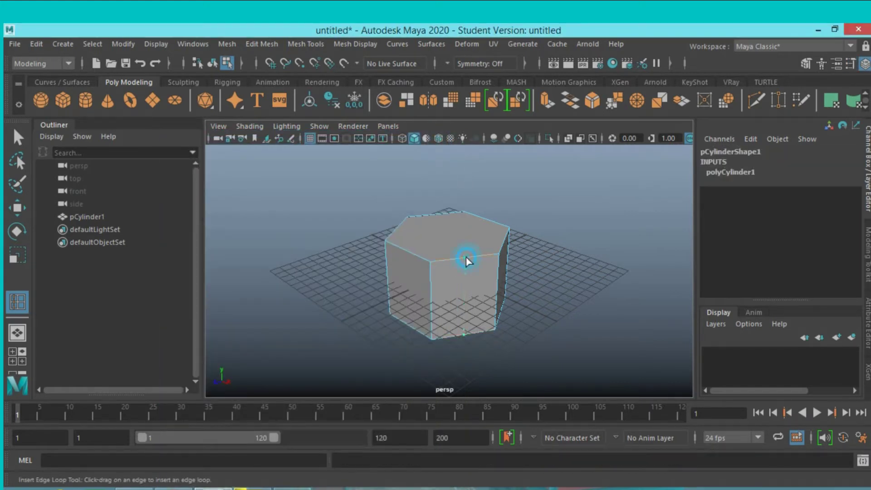
Insert vertical edge loops on the remaining sides of the prism
click(407, 252)
mouse_move(366, 279)
alt+mouse_down()
mouse_move(350, 272)
mouse_move(510, 286)
mouse_move(450, 272)
alt+mouse_up()
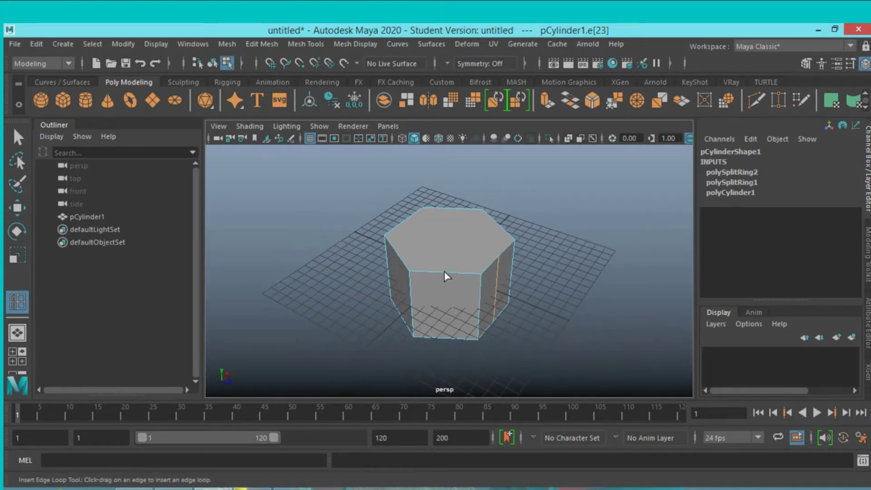
click(445, 272)
click(394, 248)
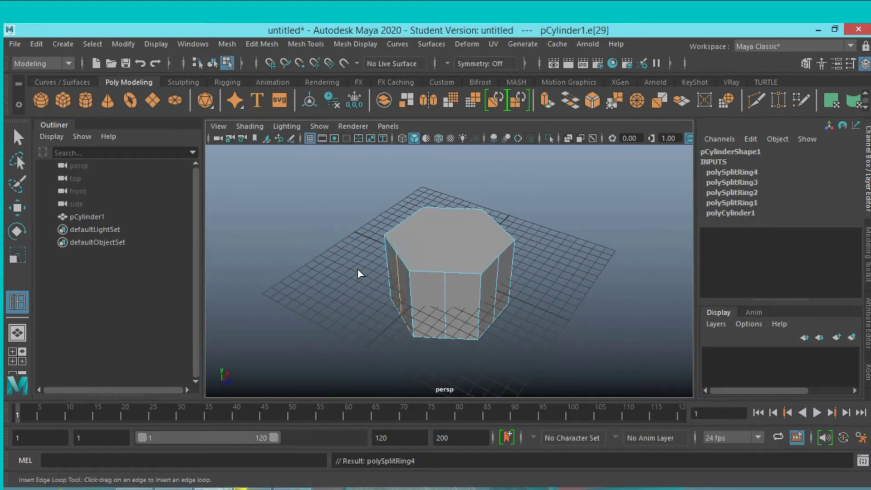
mouse_move(360, 273)
alt+mouse_down()
mouse_move(543, 266)
mouse_move(440, 265)
alt+mouse_up()
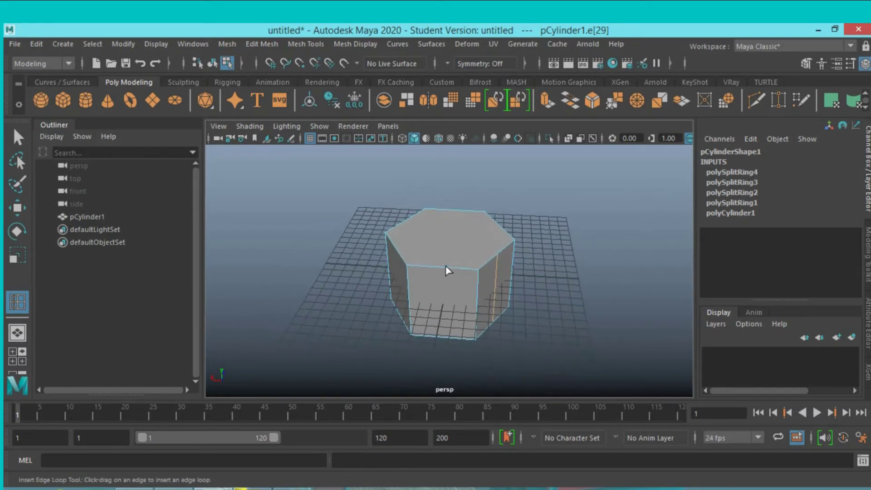
click(447, 267)
click(396, 250)
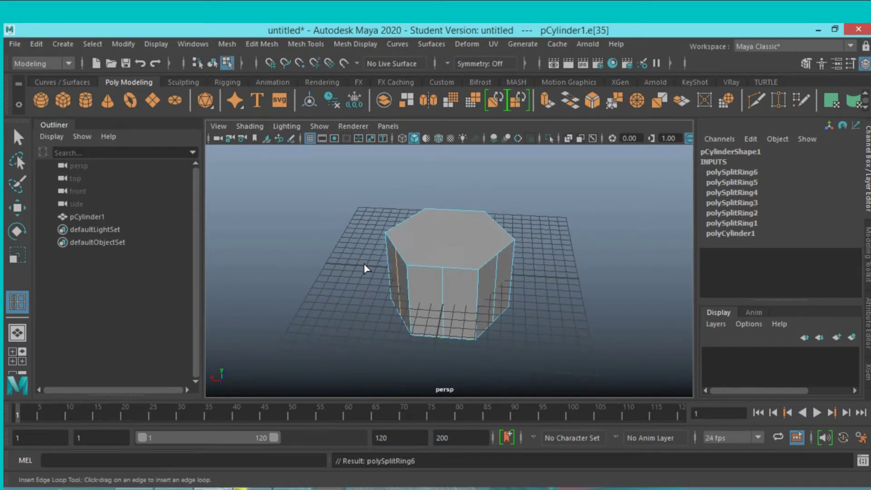
mouse_move(365, 264)
alt+mouse_down()
mouse_move(509, 268)
mouse_move(500, 255)
alt+mouse_up()
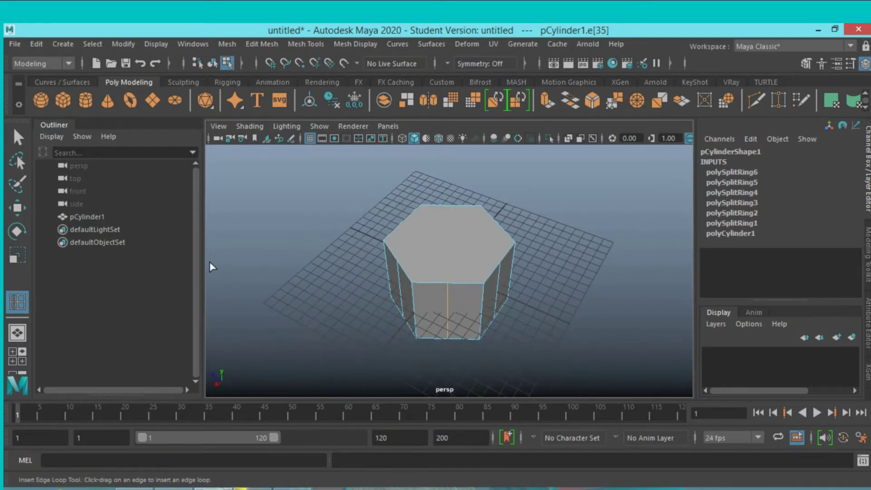
Select the ring of vertical edges plus one more edge, and bring up the Modeling Toolkit
click(17, 137)
mouse_move(468, 191)
alt+mouse_down()
mouse_move(473, 180)
mouse_move(562, 177)
mouse_move(553, 259)
alt+mouse_up()
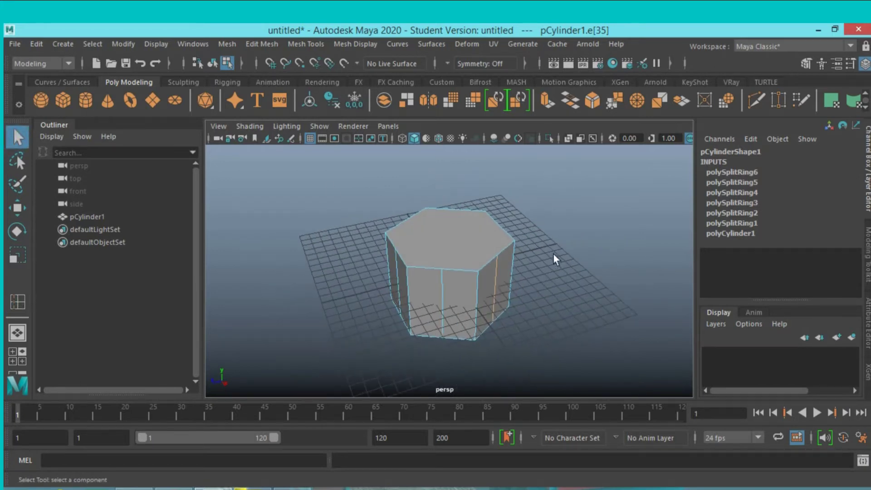
double_click(443, 316)
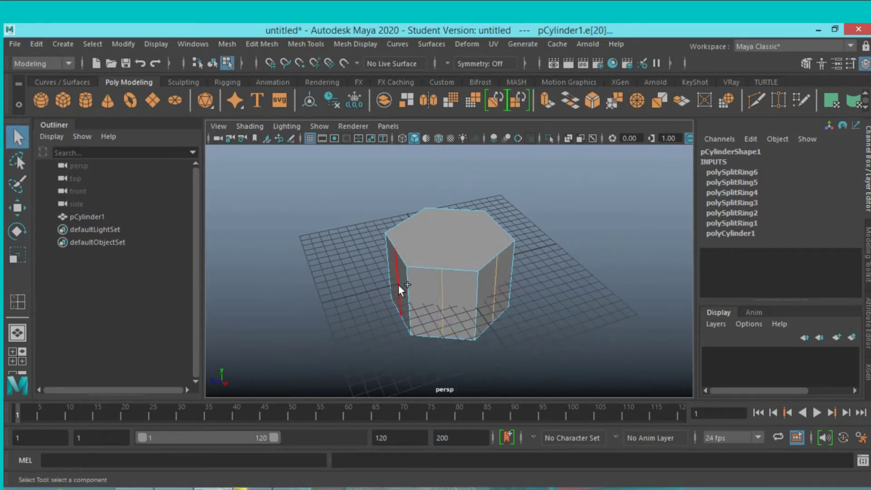
mouse_move(312, 296)
alt+mouse_down()
mouse_move(525, 307)
mouse_move(485, 316)
alt+mouse_up()
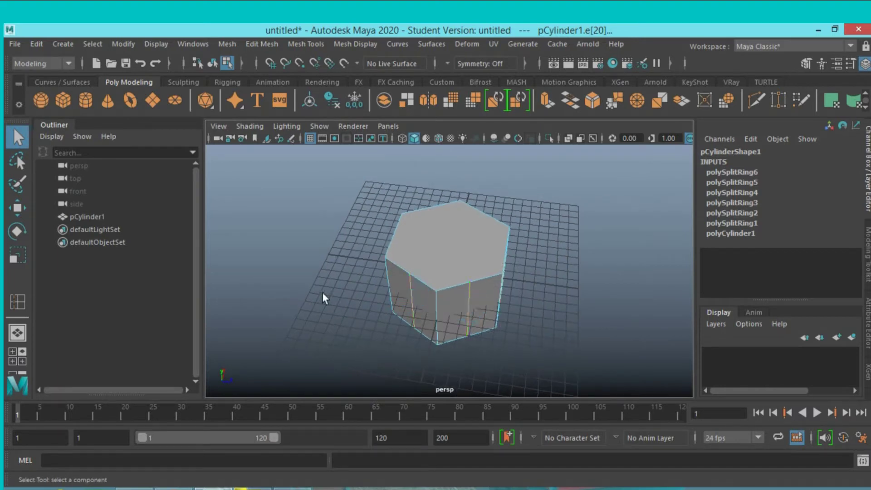
mouse_move(307, 289)
alt+mouse_down()
mouse_move(558, 286)
mouse_move(481, 287)
alt+mouse_up()
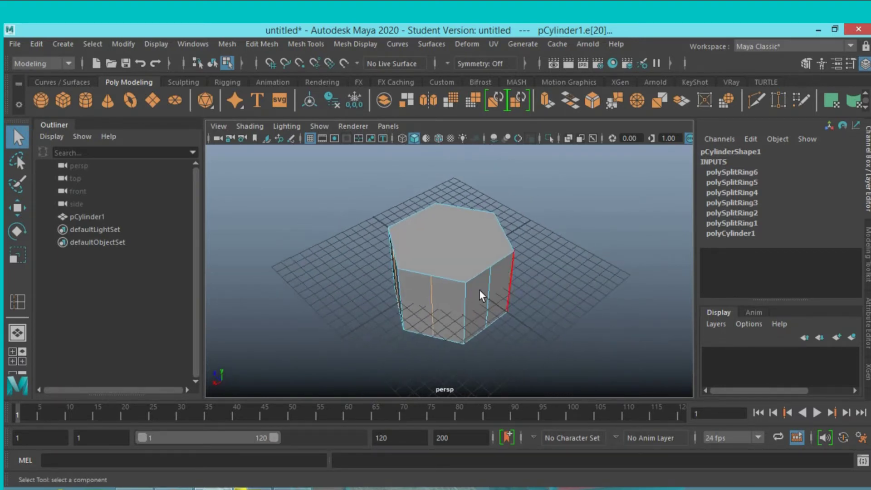
shift+click(495, 291)
mouse_move(578, 300)
alt+mouse_down()
mouse_move(369, 296)
mouse_move(263, 282)
mouse_move(599, 296)
mouse_move(591, 297)
alt+mouse_up()
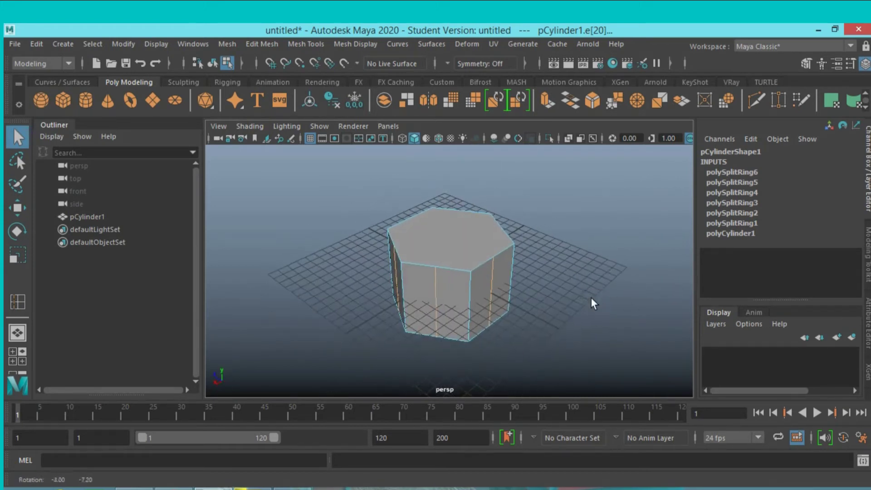
click(803, 64)
scroll(756, 280, down, 3)
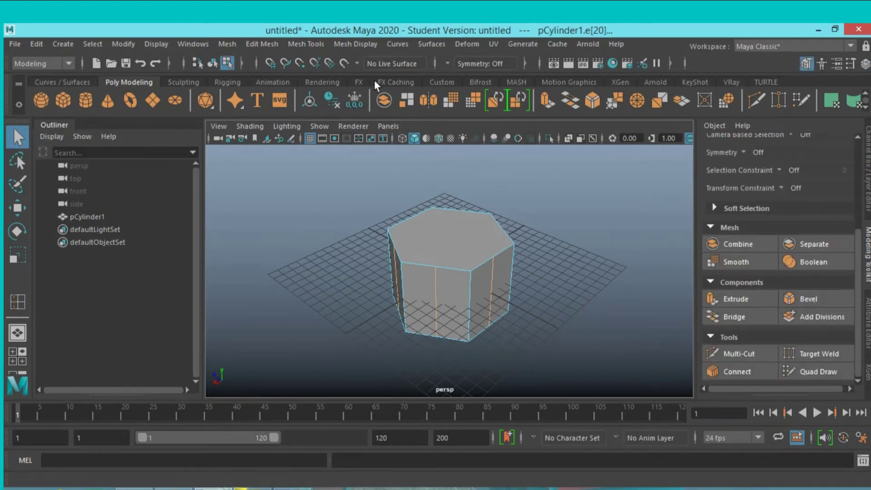
Bevel the selected vertical edges with a Fraction of 0.12
click(262, 44)
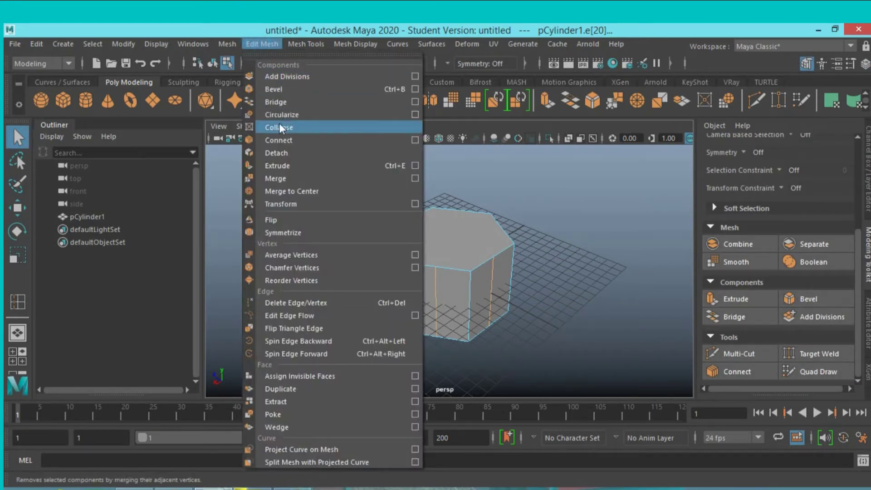
click(310, 90)
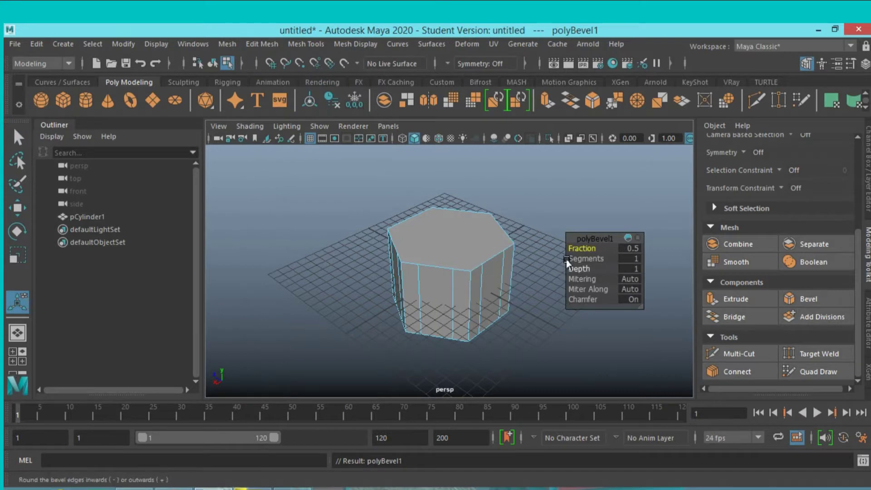
click(629, 249)
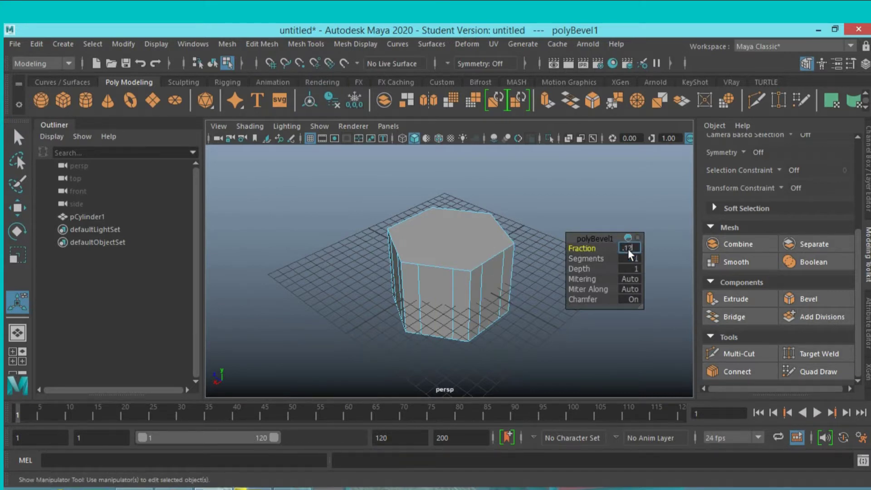
key(Return)
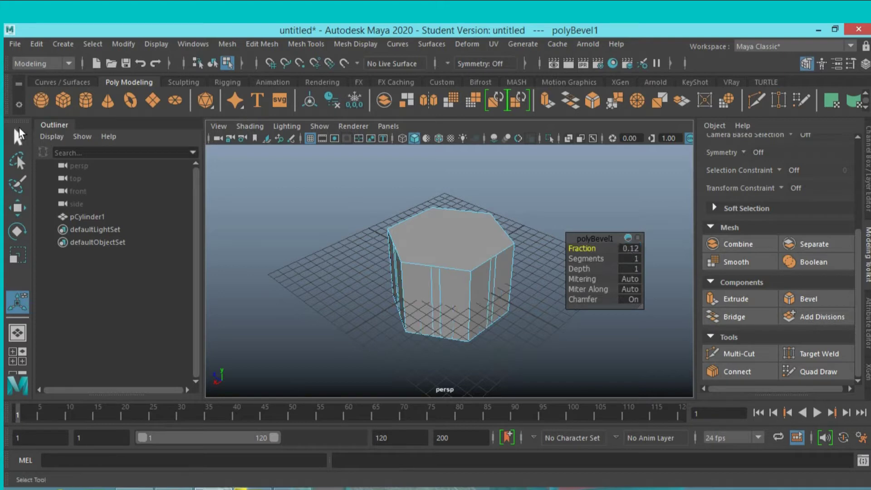
click(18, 137)
scroll(759, 226, up, 3)
scroll(759, 226, up, 2)
Select two thin bevelled side faces and scale them inward
click(806, 168)
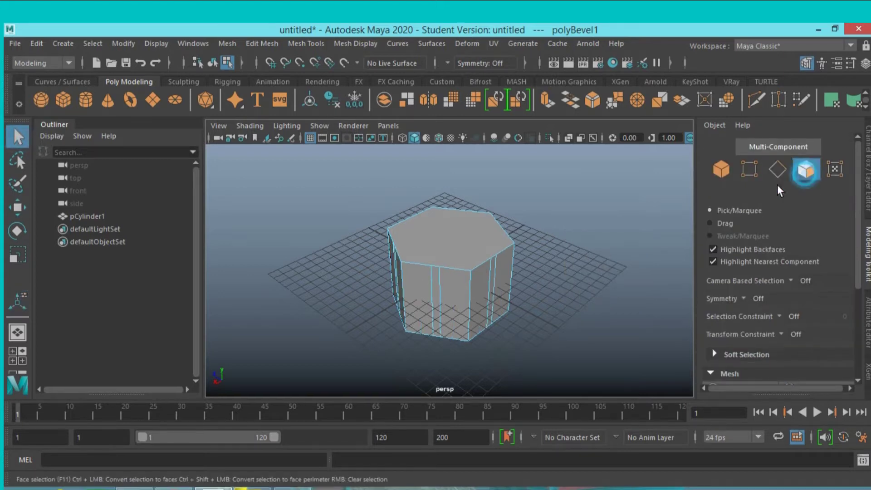
click(492, 285)
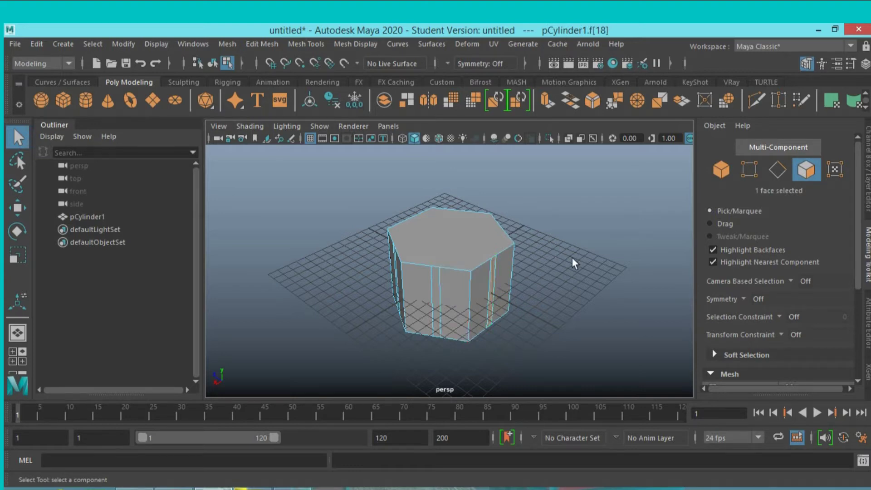
alt+drag(331, 334, 534, 347)
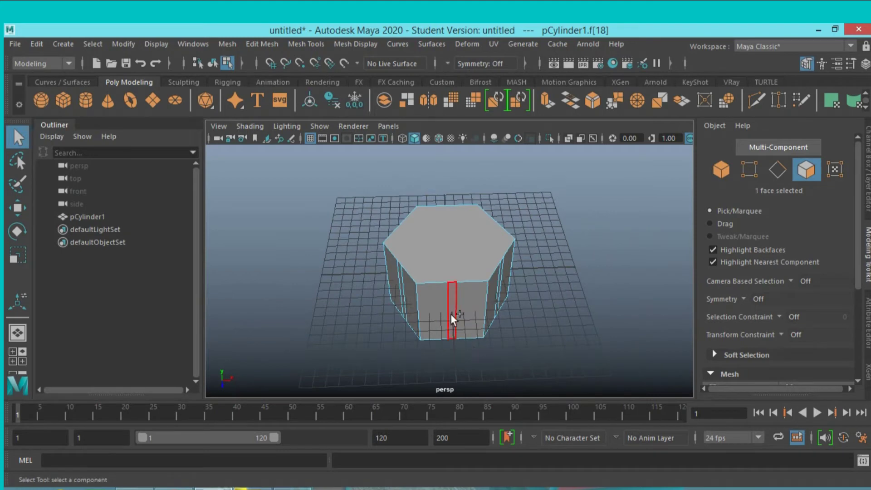
shift+click(451, 314)
mouse_move(579, 336)
alt+mouse_down()
mouse_move(599, 325)
mouse_move(467, 334)
mouse_move(367, 319)
mouse_move(353, 307)
mouse_move(519, 327)
alt+mouse_up()
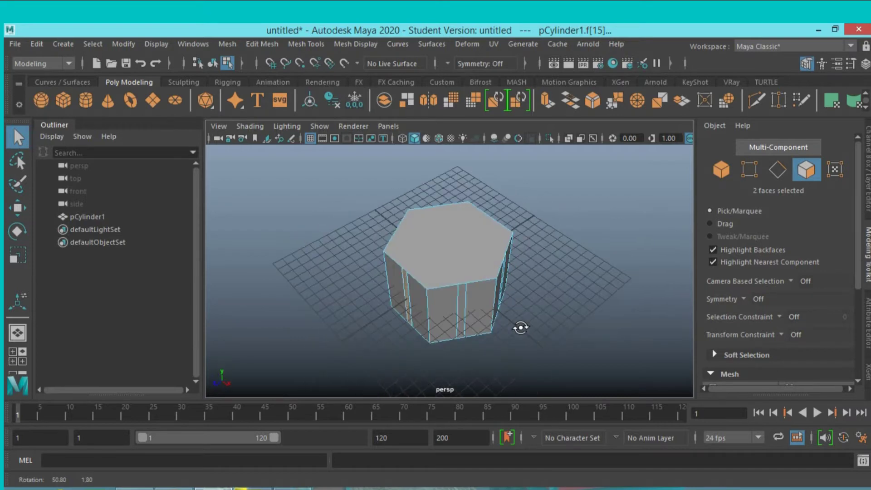
key(r)
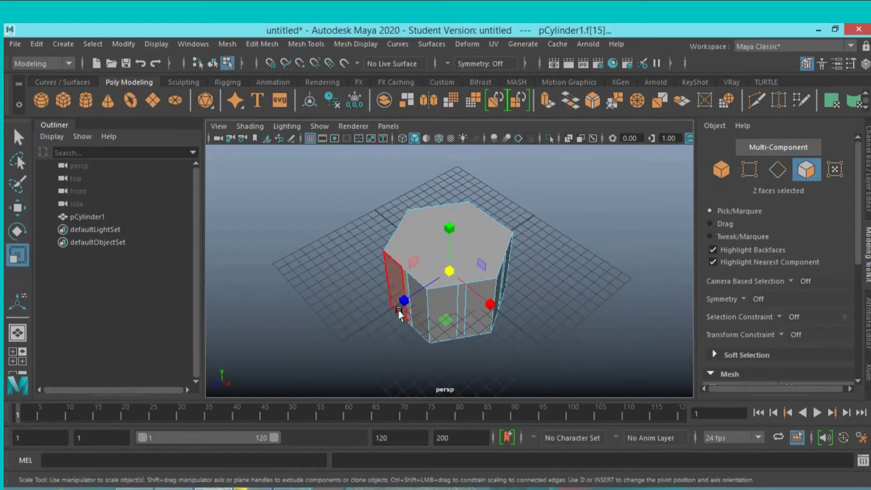
mouse_move(396, 307)
mouse_down()
mouse_move(404, 301)
mouse_move(302, 303)
mouse_move(347, 311)
mouse_up()
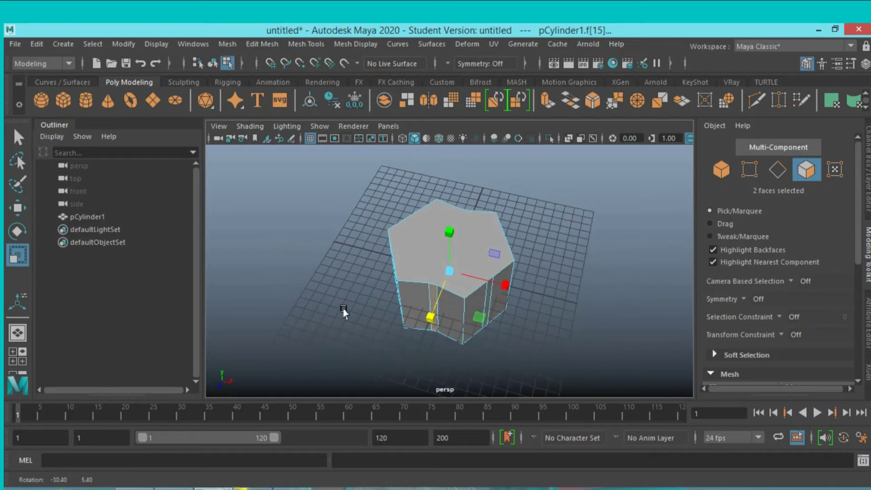
Select a single side face of the prism
click(18, 136)
click(483, 303)
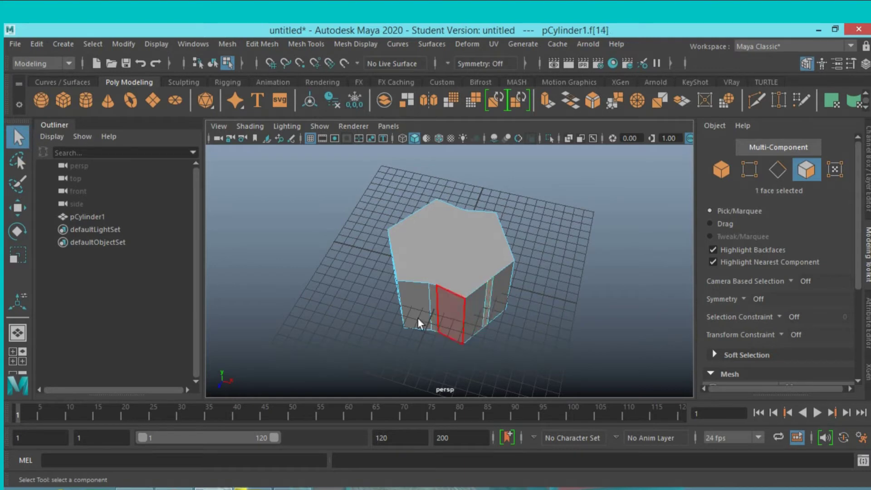
mouse_move(418, 318)
alt+mouse_down()
mouse_move(321, 301)
mouse_move(584, 297)
mouse_move(521, 298)
alt+mouse_up()
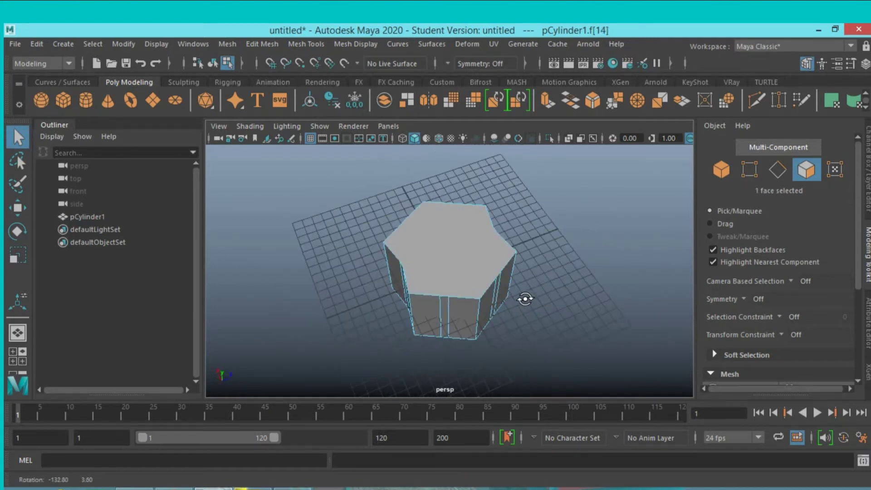
Add the opposite face, rotate the scale pivot with D, and pull both faces inward
shift+click(444, 317)
mouse_move(607, 320)
alt+mouse_down()
mouse_move(415, 318)
mouse_move(421, 342)
mouse_move(468, 335)
alt+mouse_up()
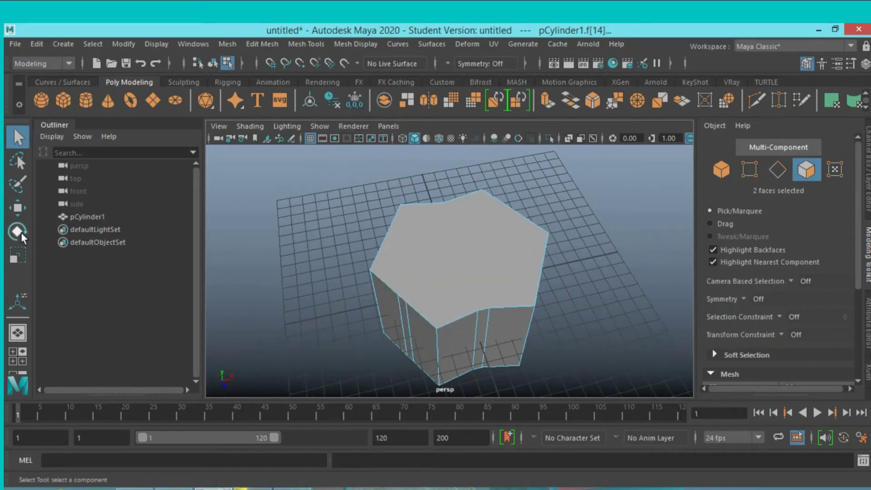
click(18, 255)
mouse_move(249, 264)
alt+mouse_down()
mouse_move(324, 288)
mouse_move(414, 249)
alt+mouse_up()
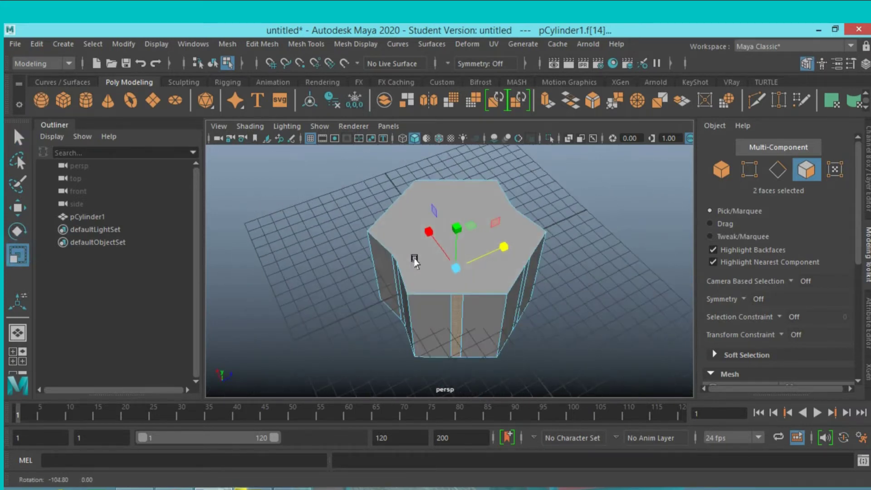
key(d)
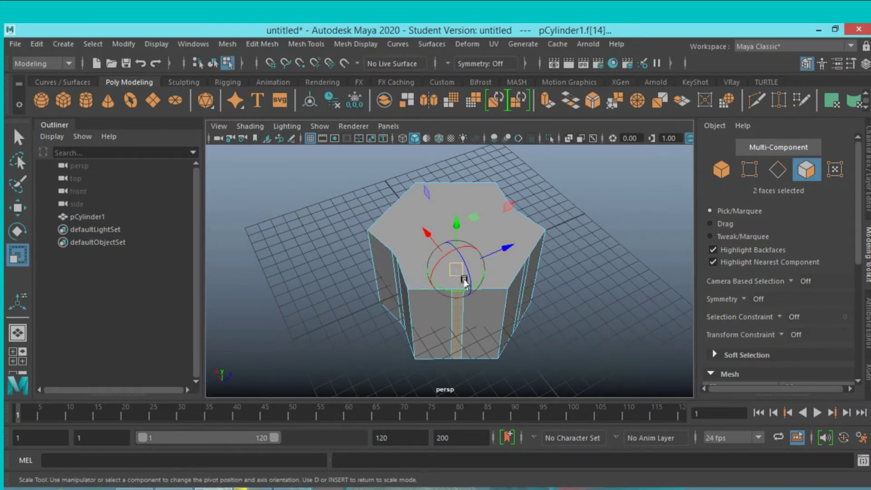
drag(476, 288, 465, 289)
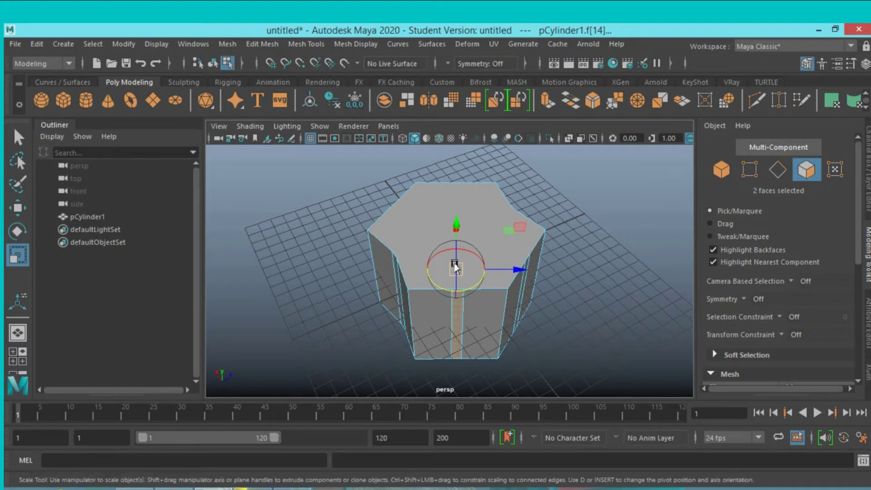
alt+drag(583, 254, 512, 276)
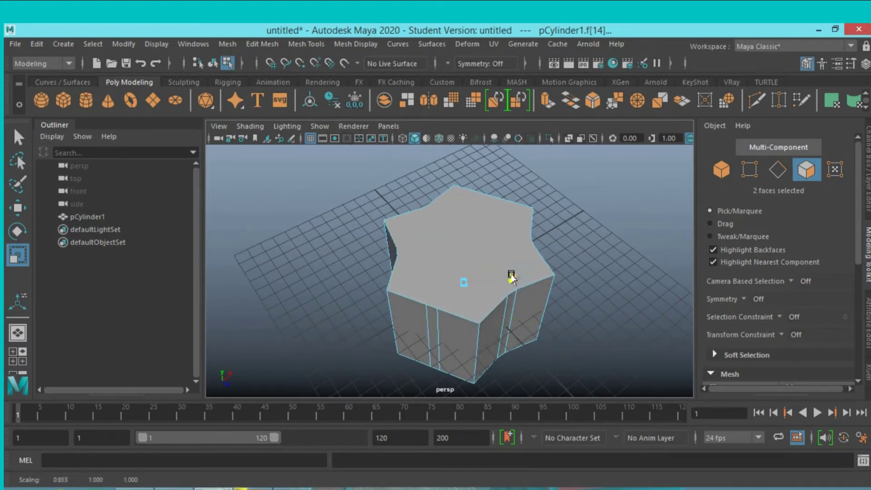
alt+drag(521, 329, 622, 307)
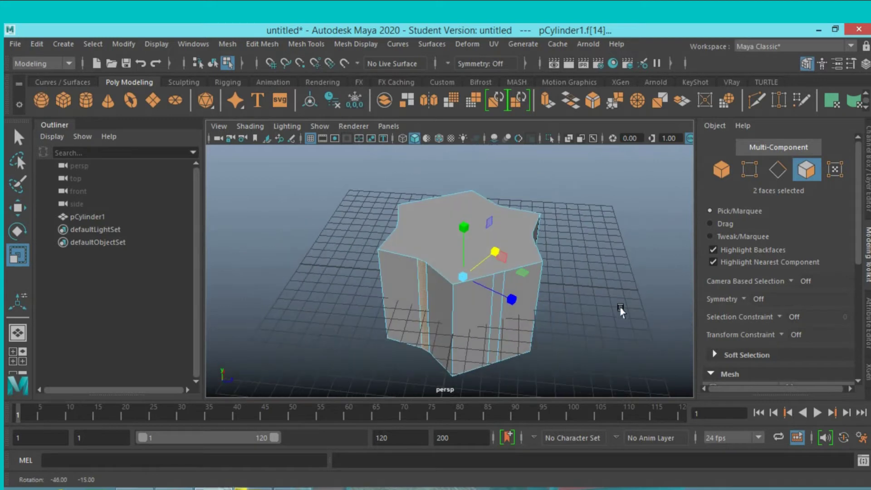
Pinch another opposite side-face pair inward, then select the whole star object
click(498, 315)
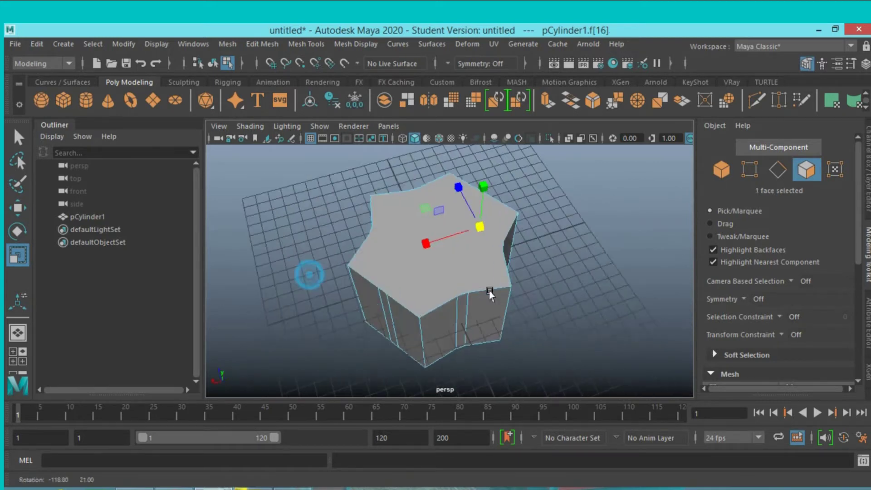
alt+drag(291, 274, 552, 278)
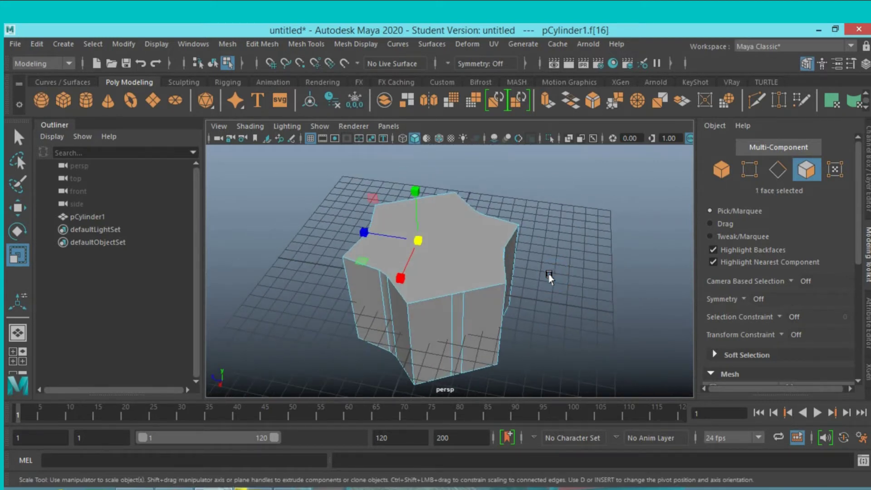
shift+click(459, 336)
mouse_move(458, 335)
alt+mouse_down()
mouse_move(599, 301)
mouse_move(414, 315)
mouse_move(370, 298)
mouse_move(436, 312)
mouse_move(494, 302)
mouse_move(430, 290)
alt+mouse_up()
key(d)
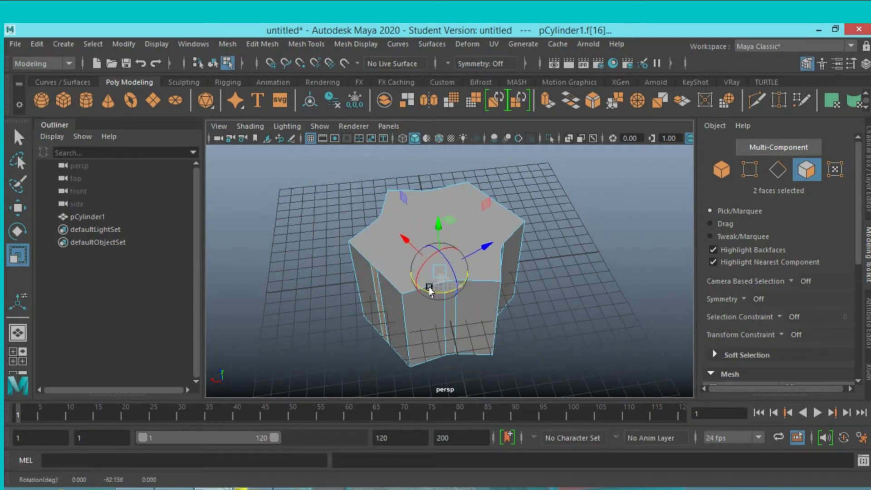
key(d)
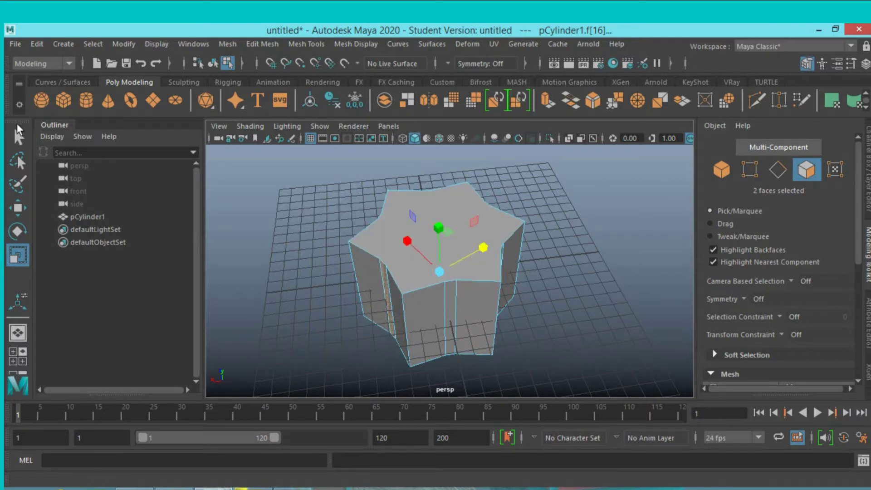
key(q)
click(721, 170)
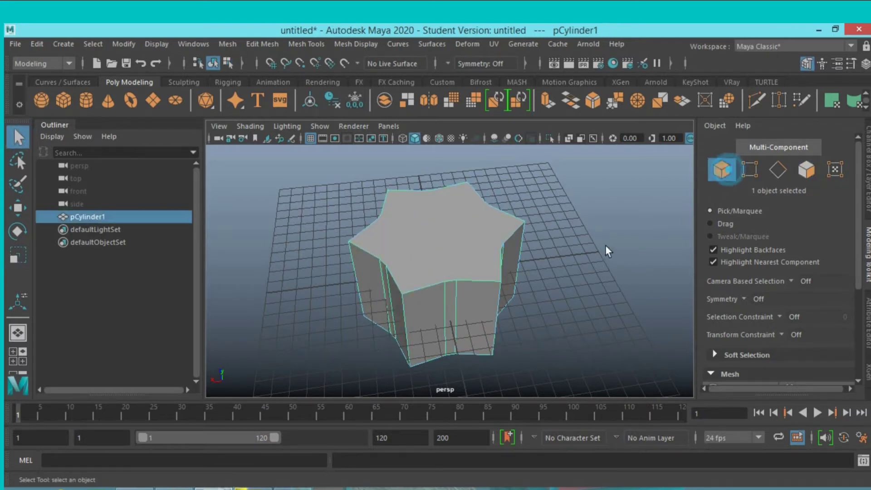
Reset the Insert Edge Loop tool settings to their defaults
click(299, 44)
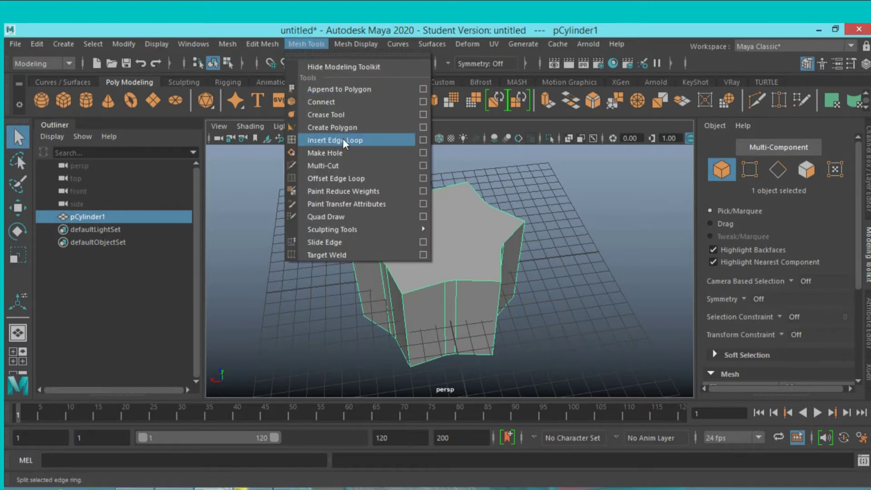
click(422, 140)
click(366, 164)
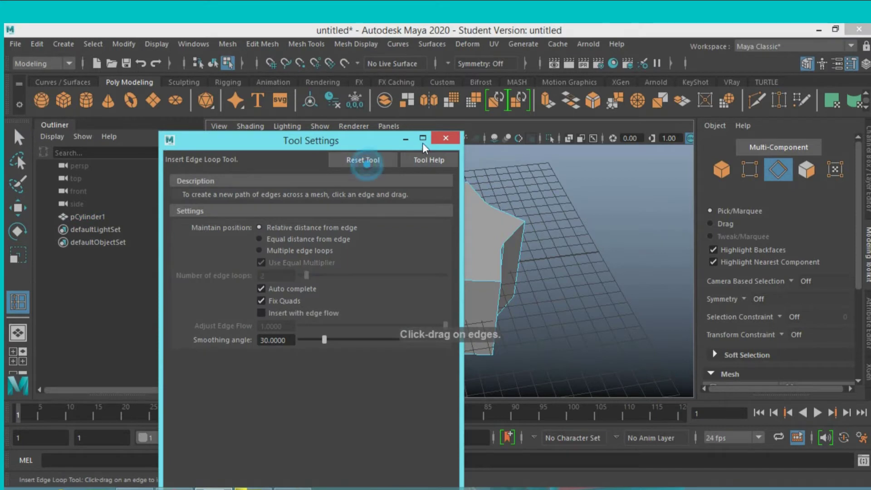
click(438, 141)
Insert one horizontal edge loop near the top rim and one near the bottom rim
alt+drag(559, 292, 563, 290)
scroll(567, 239, up, 3)
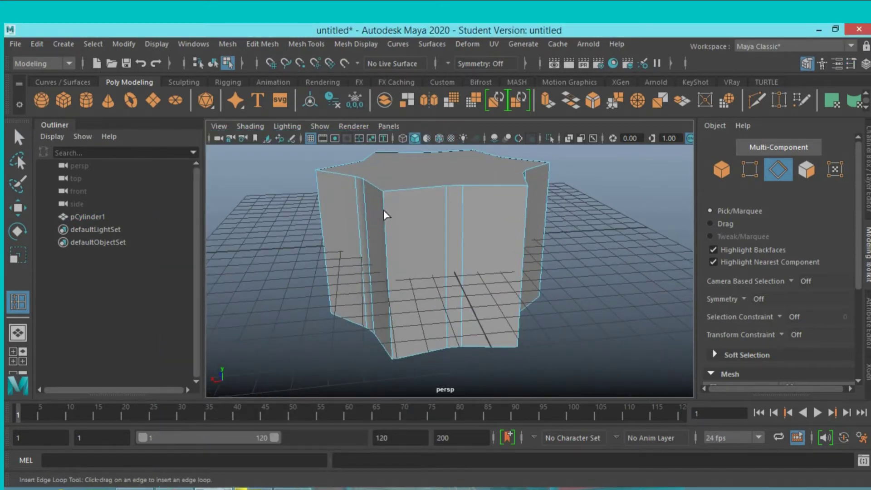
click(386, 193)
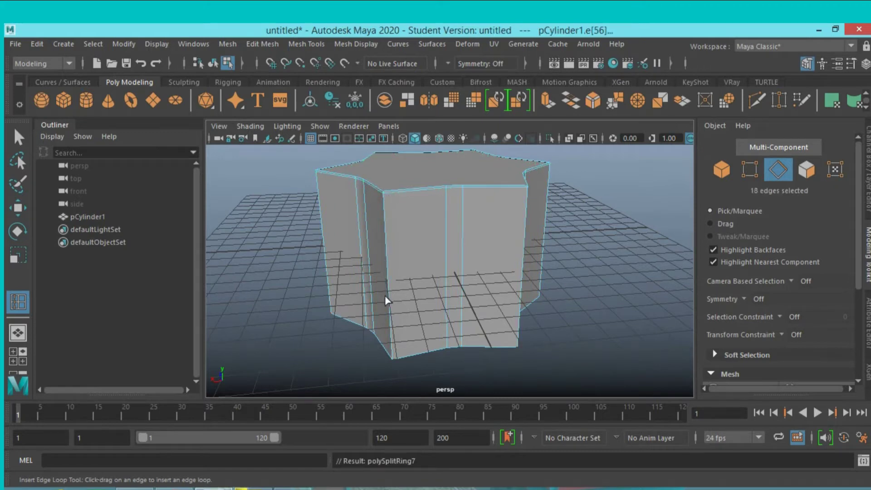
drag(393, 331, 392, 343)
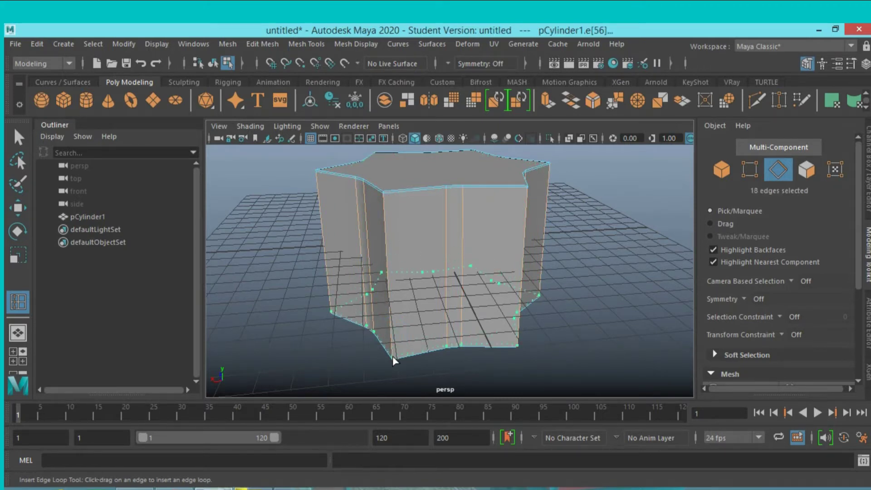
mouse_move(393, 356)
mouse_down()
mouse_move(381, 355)
mouse_move(389, 362)
mouse_up()
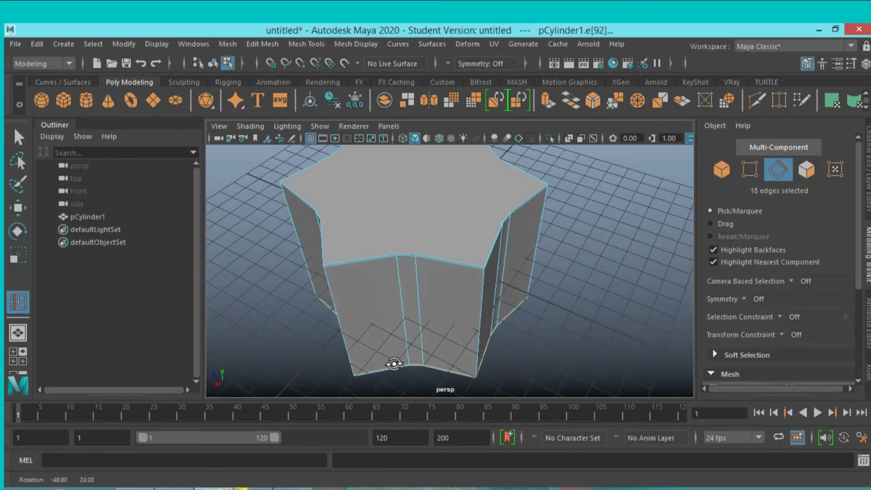
click(18, 137)
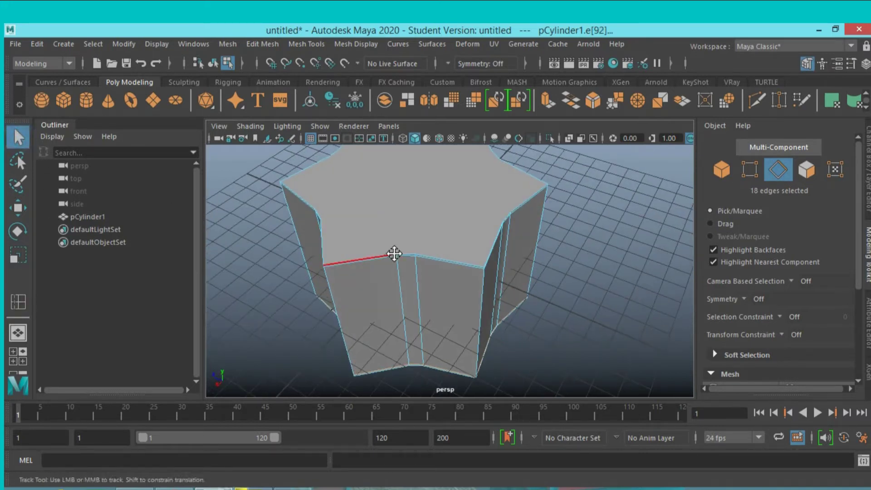
scroll(394, 253, down, 3)
scroll(419, 265, down, 3)
scroll(415, 284, up, 3)
scroll(412, 274, up, 2)
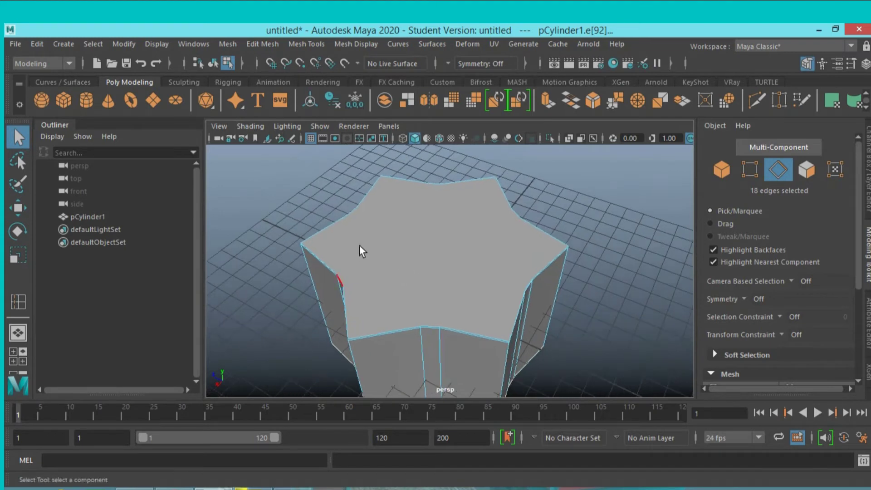
Extrude the star's top face and scale it slightly inward
click(807, 170)
click(435, 253)
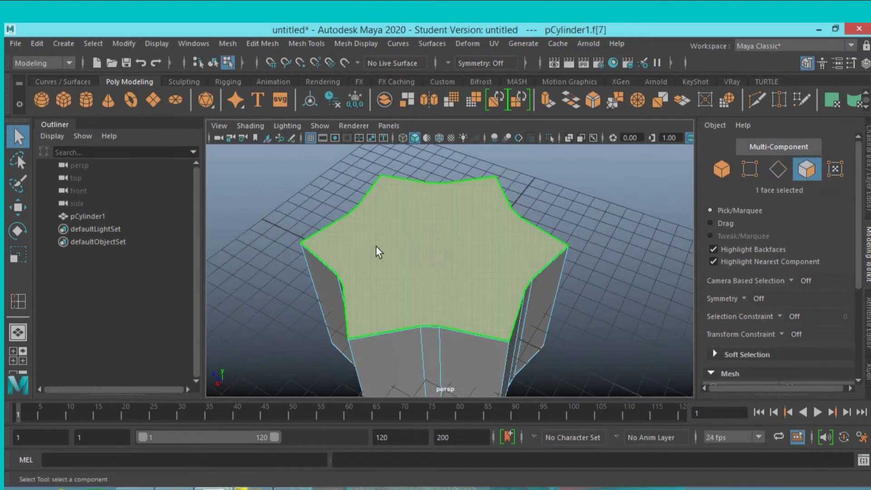
click(547, 104)
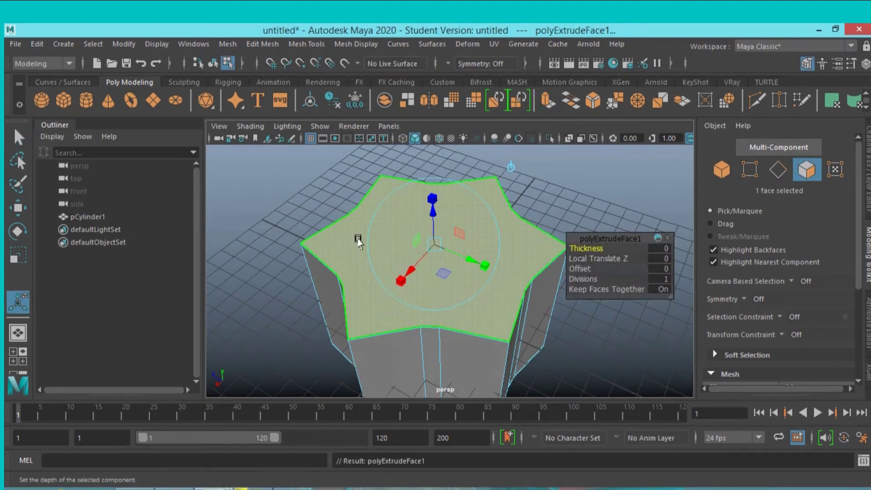
click(18, 257)
drag(434, 243, 432, 247)
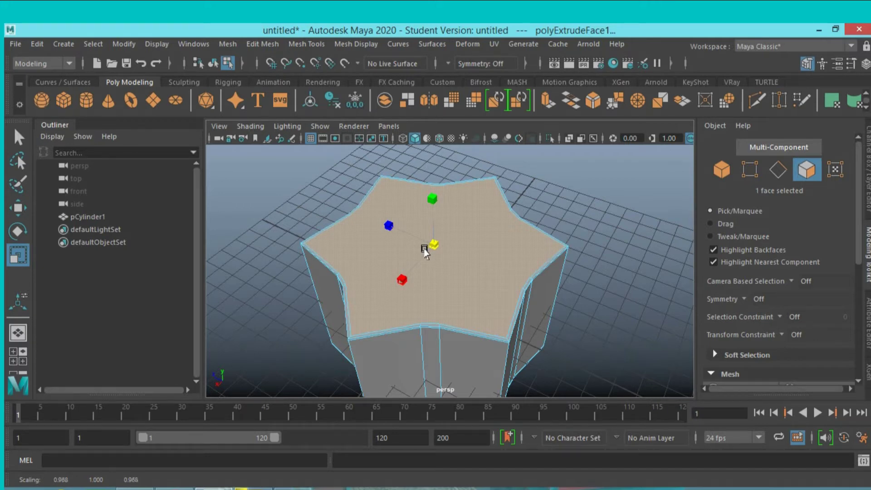
drag(427, 253, 432, 245)
Extrude the top face a second time and scale it slightly inward
click(546, 99)
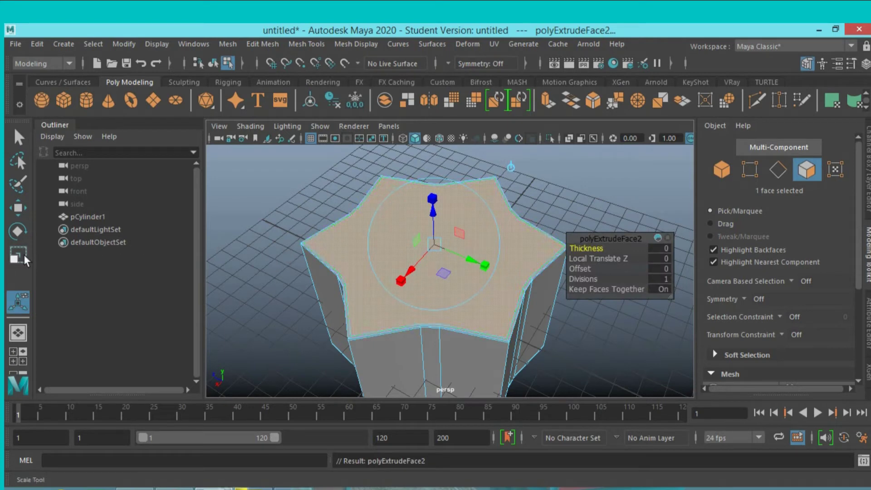
key(r)
drag(431, 245, 433, 244)
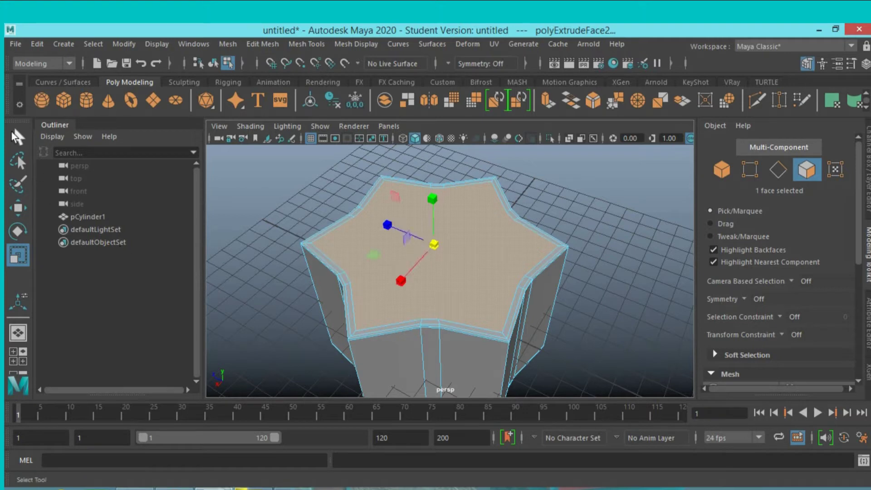
Select the ring of 18 thin rim faces and extrude them into a slight lip
key(q)
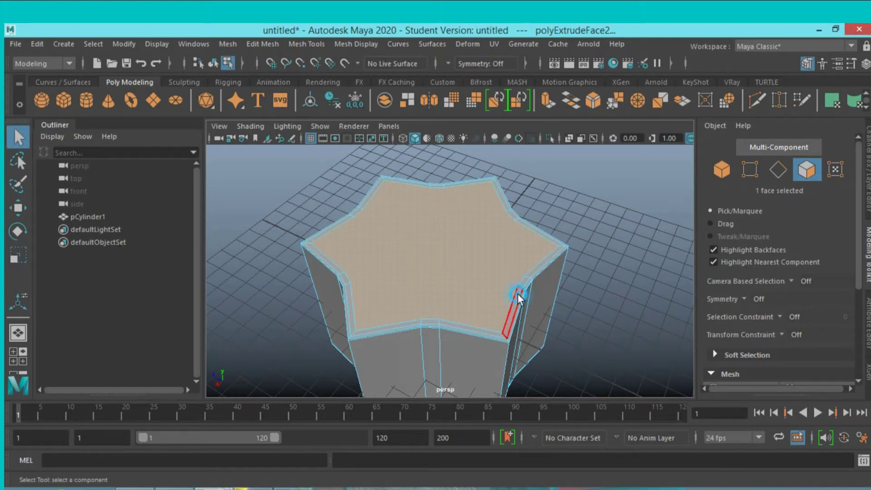
click(518, 293)
shift+double_click(521, 286)
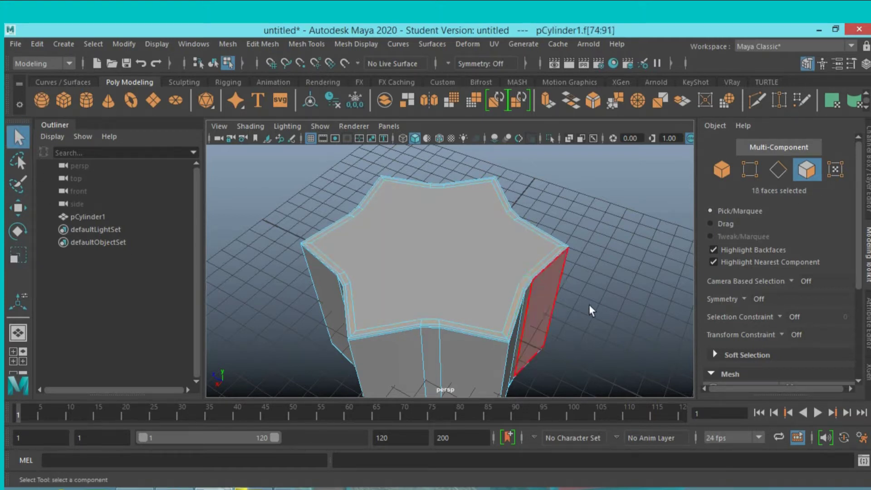
click(548, 100)
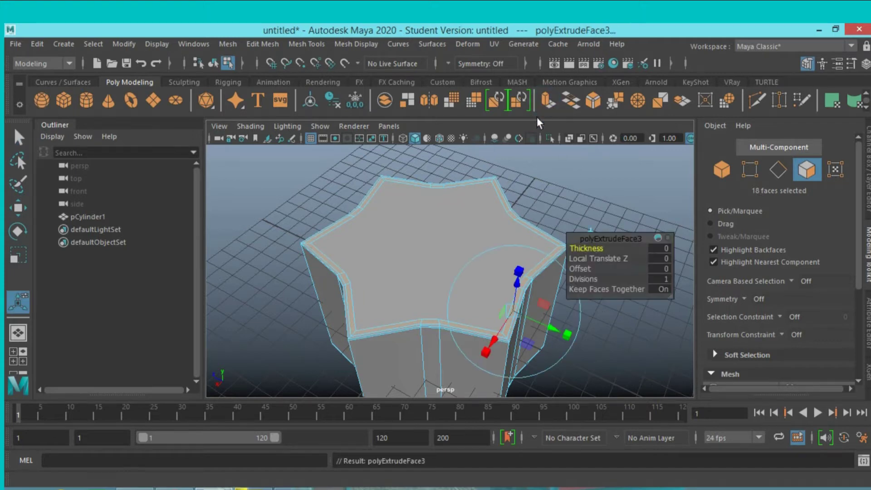
mouse_move(617, 345)
alt+mouse_down()
mouse_move(626, 321)
mouse_move(609, 346)
mouse_move(550, 254)
mouse_move(548, 270)
alt+mouse_up()
click(18, 136)
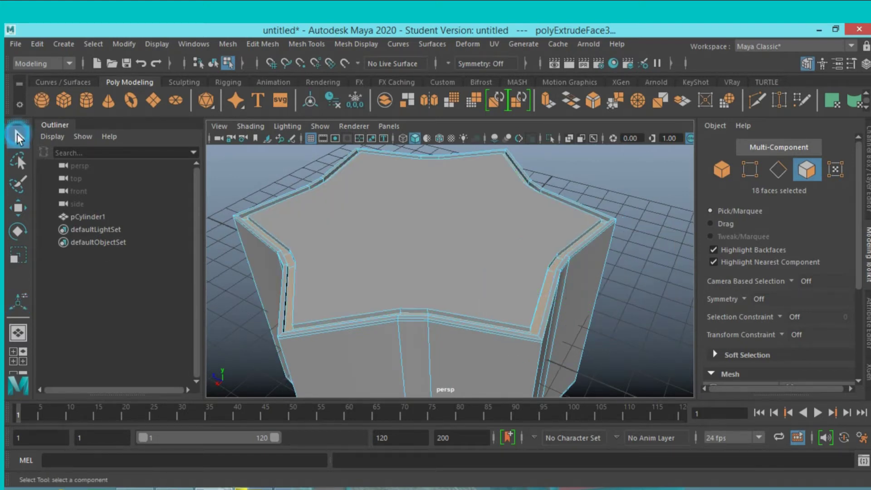
Insert a support edge loop beside the rim's dark band, undoing a misplaced one
click(314, 41)
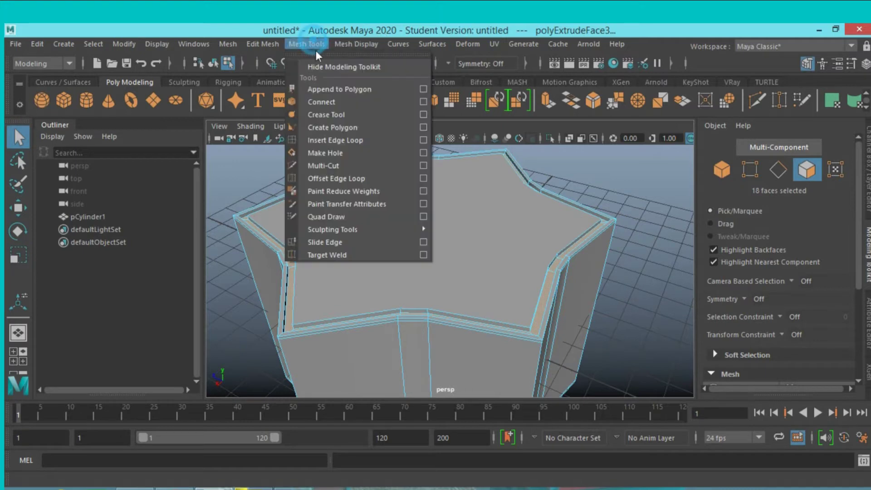
mouse_move(413, 184)
alt+mouse_down()
mouse_move(389, 195)
mouse_move(560, 255)
mouse_move(506, 249)
alt+mouse_up()
scroll(389, 205, up, 3)
mouse_move(506, 250)
alt+right_down()
mouse_move(453, 258)
mouse_move(480, 255)
mouse_move(556, 293)
mouse_move(413, 209)
alt+right_up()
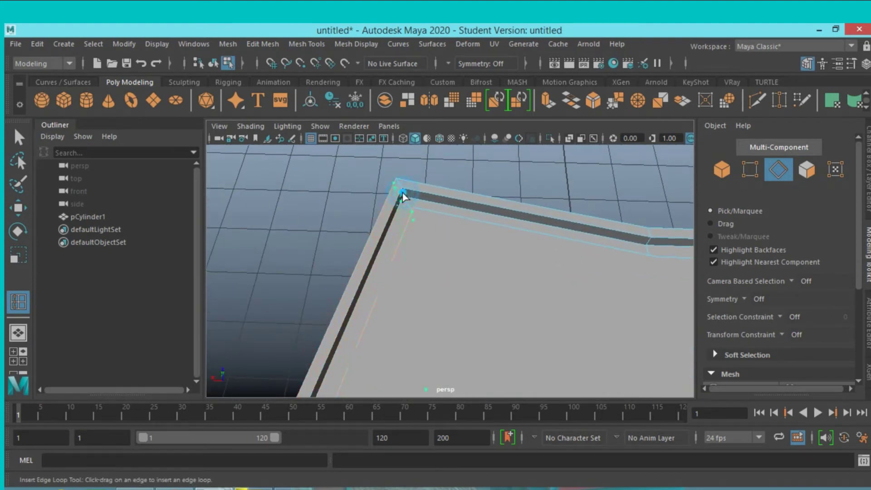
click(403, 196)
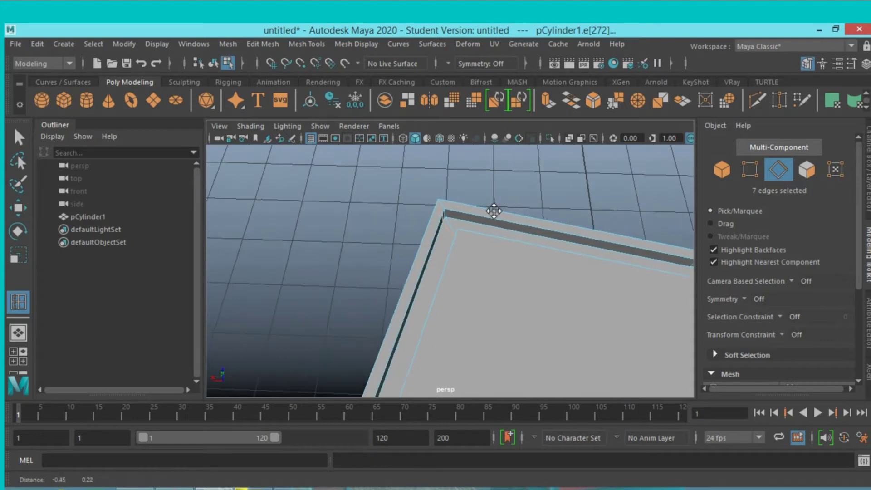
alt+middle_drag(447, 190, 504, 222)
mouse_move(504, 222)
alt+mouse_down()
mouse_move(443, 206)
mouse_move(472, 247)
alt+mouse_up()
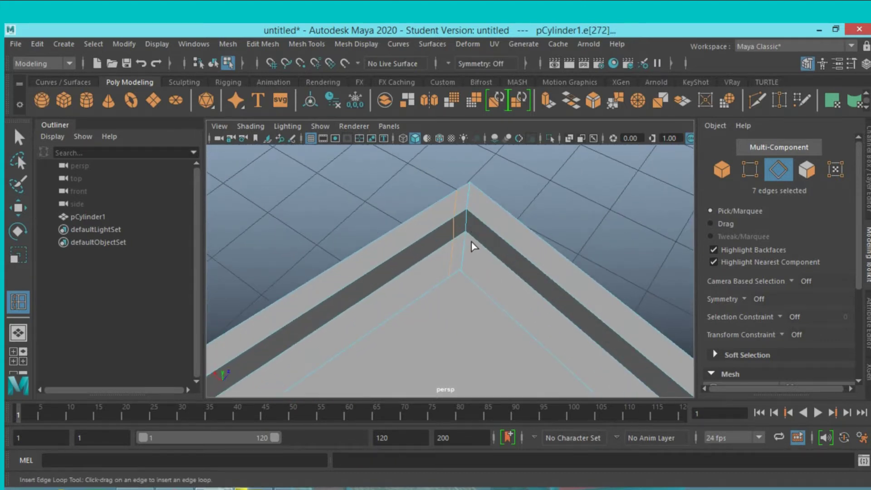
key(ctrl+z)
mouse_move(467, 222)
mouse_down()
mouse_move(470, 211)
mouse_move(469, 232)
mouse_up()
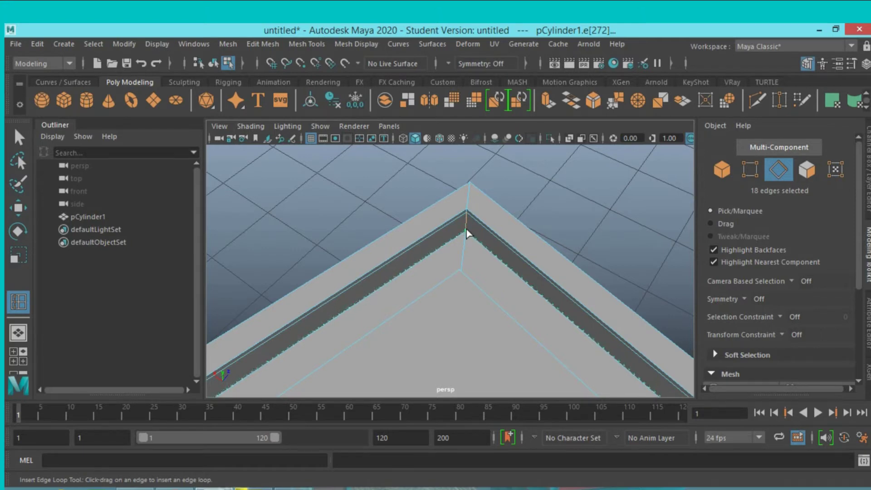
mouse_move(468, 232)
mouse_down()
mouse_move(465, 246)
mouse_move(469, 237)
mouse_up()
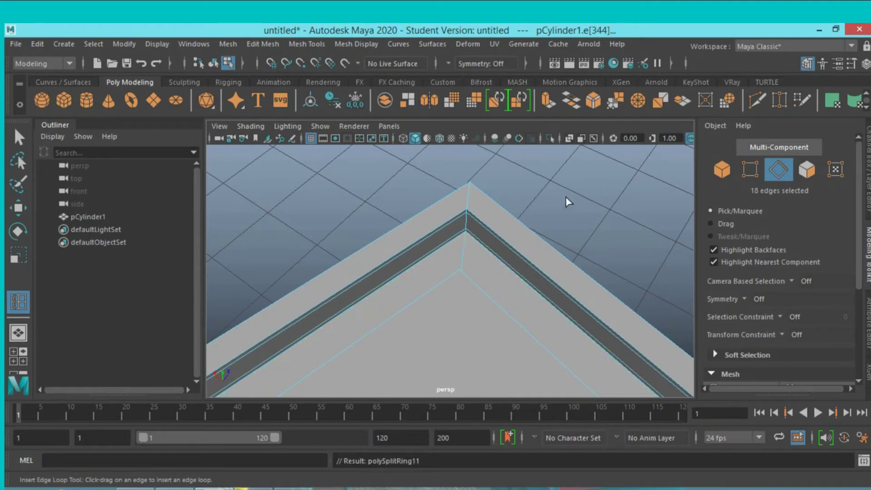
Add more support edge loops tight against the rim's inner edge
mouse_move(565, 197)
alt+mouse_down()
mouse_move(431, 201)
mouse_move(516, 292)
mouse_move(492, 245)
mouse_move(495, 268)
mouse_move(473, 253)
mouse_move(443, 297)
alt+mouse_up()
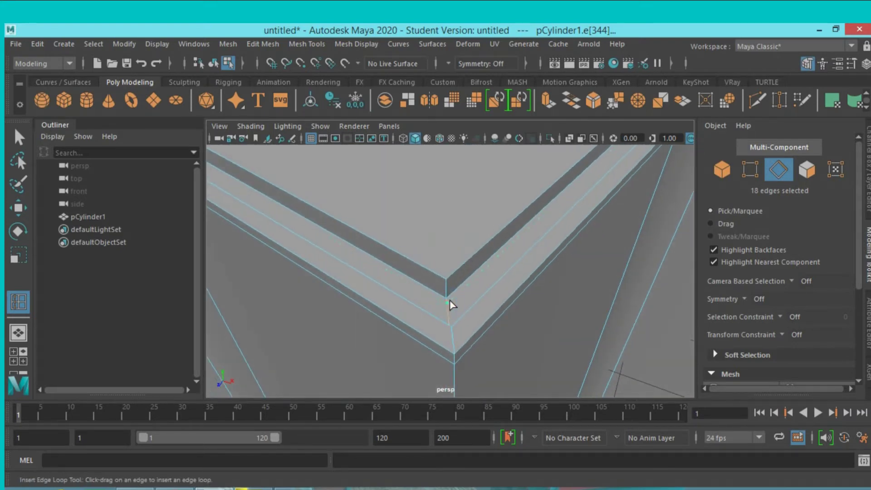
click(451, 298)
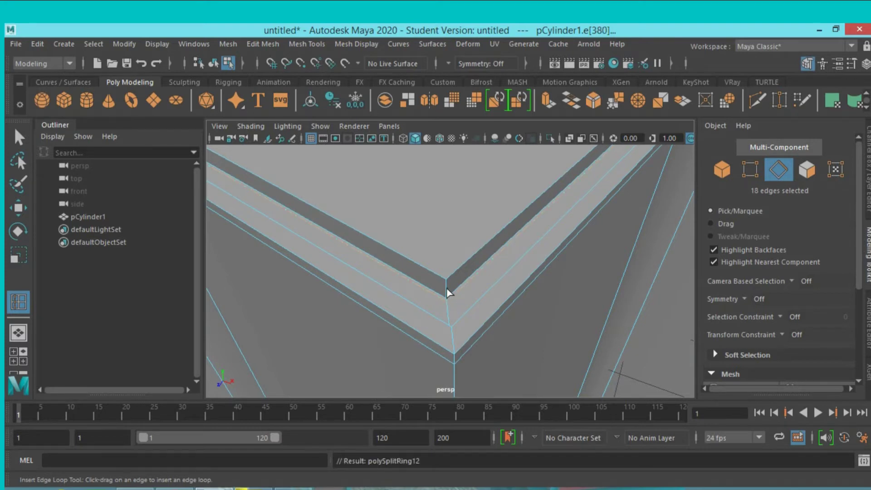
drag(447, 293, 450, 296)
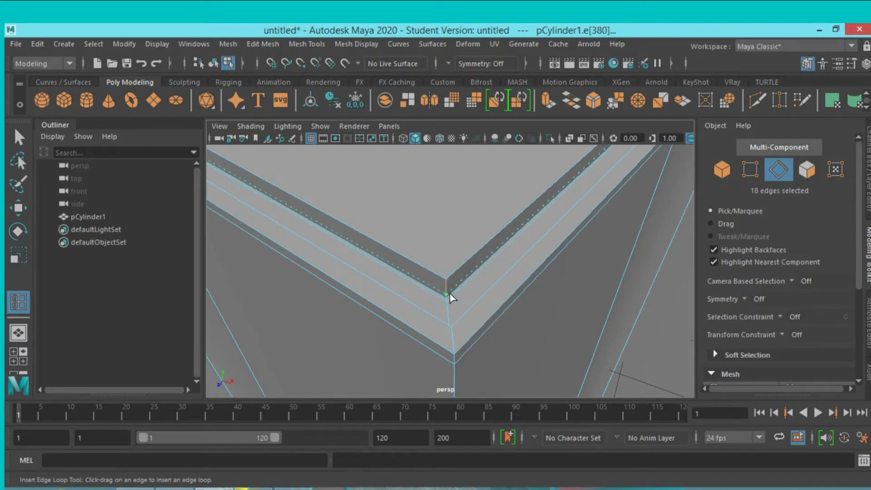
drag(450, 294, 451, 293)
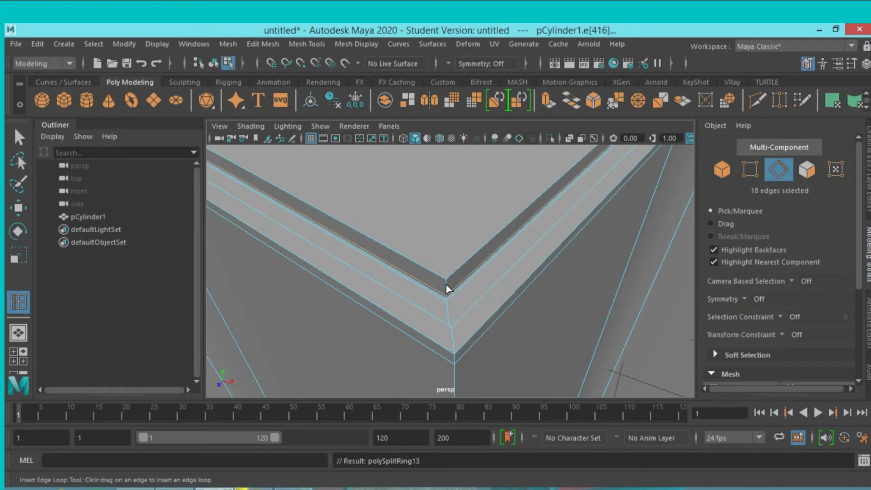
click(447, 284)
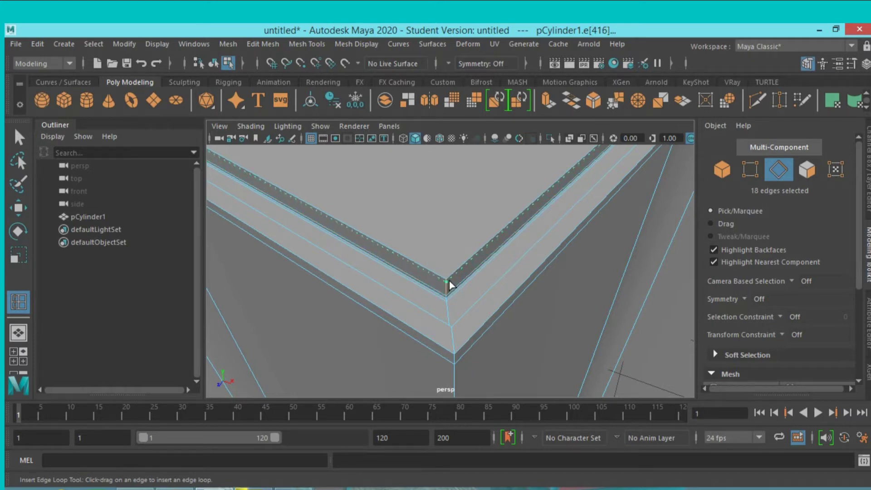
drag(449, 280, 450, 285)
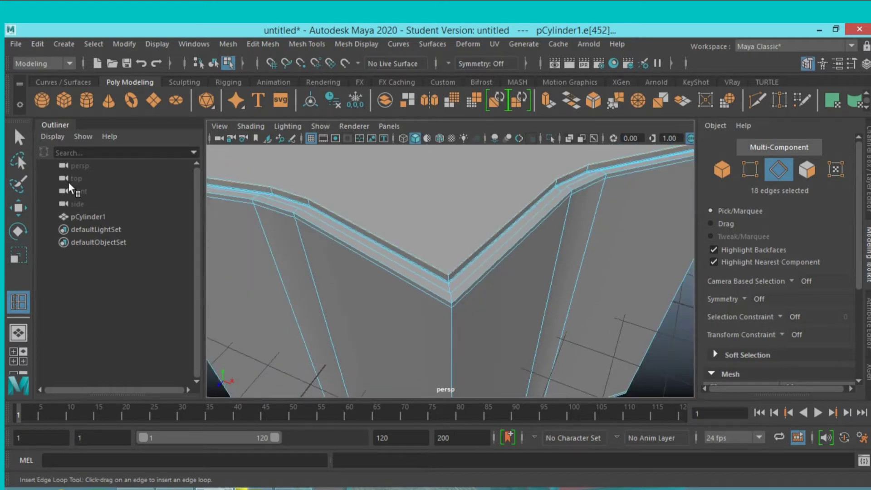
Select and frame the star cylinder, then preview it smoothed to inspect the rim
key(q)
click(722, 171)
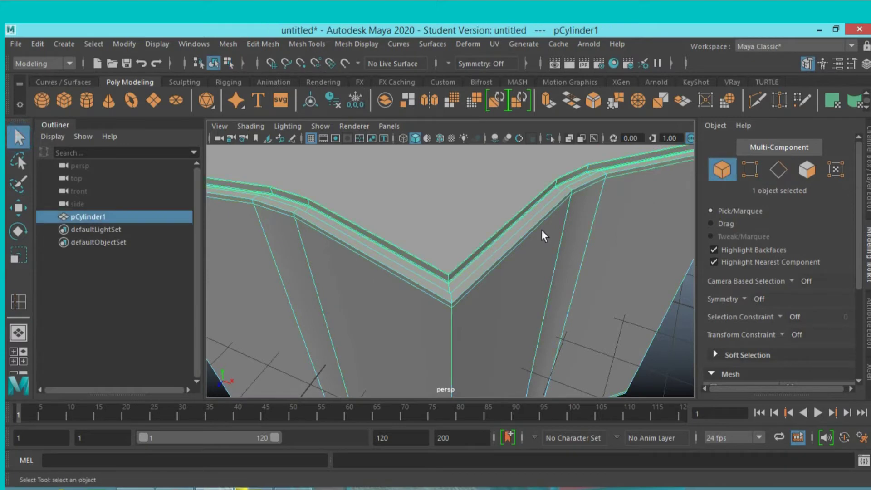
key(f)
key(3)
click(602, 263)
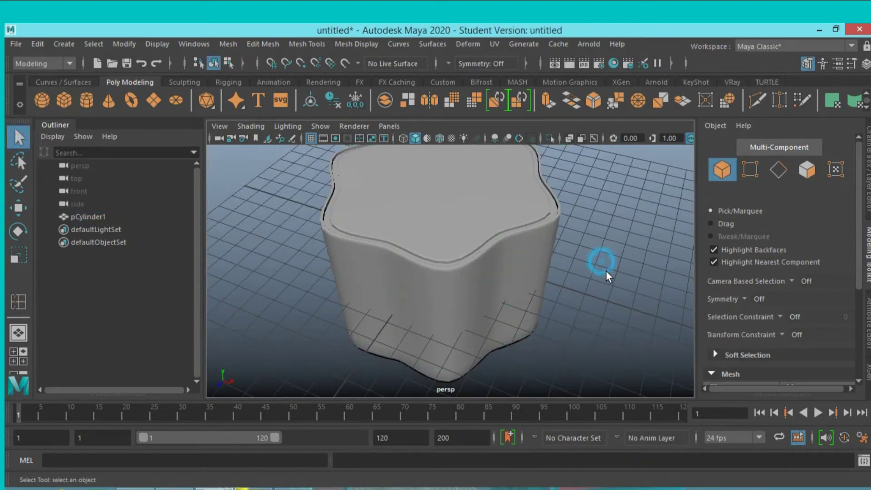
mouse_move(584, 254)
alt+mouse_down()
mouse_move(409, 284)
mouse_move(408, 267)
mouse_move(502, 302)
alt+mouse_up()
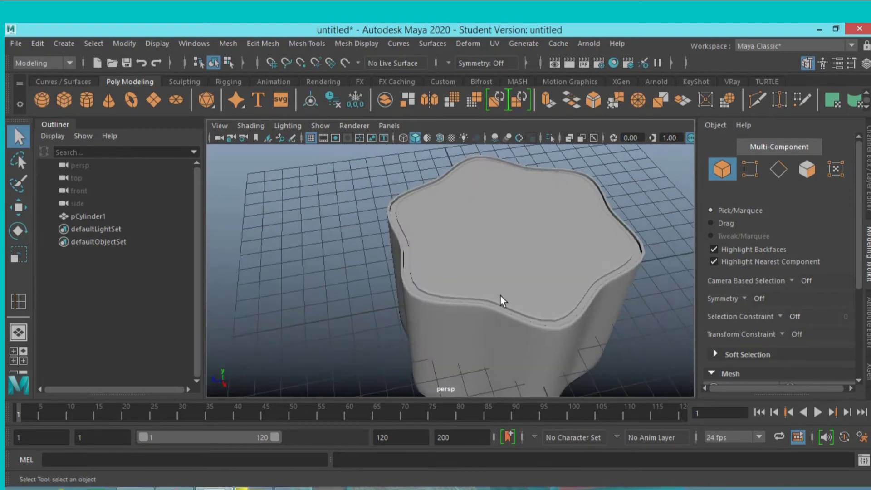
Turn the smooth preview off, enter Face mode and orbit to view the cylinder's underside
click(489, 274)
key(1)
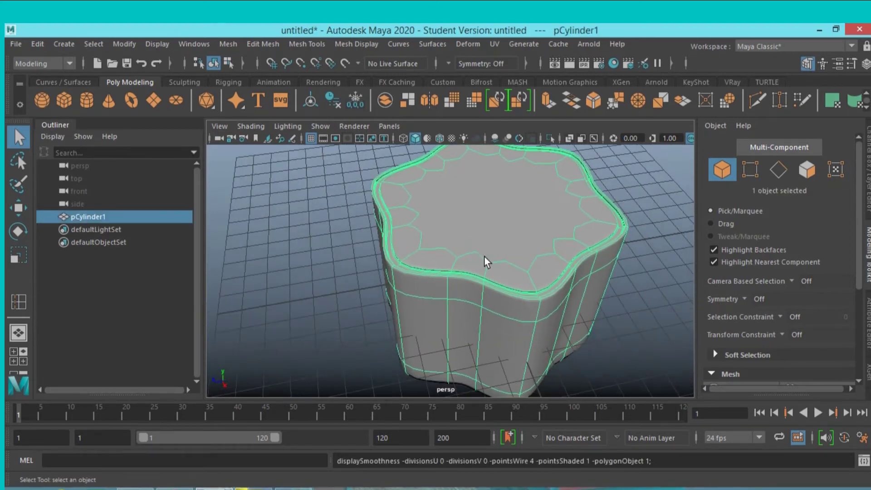
click(807, 170)
scroll(479, 277, down, 3)
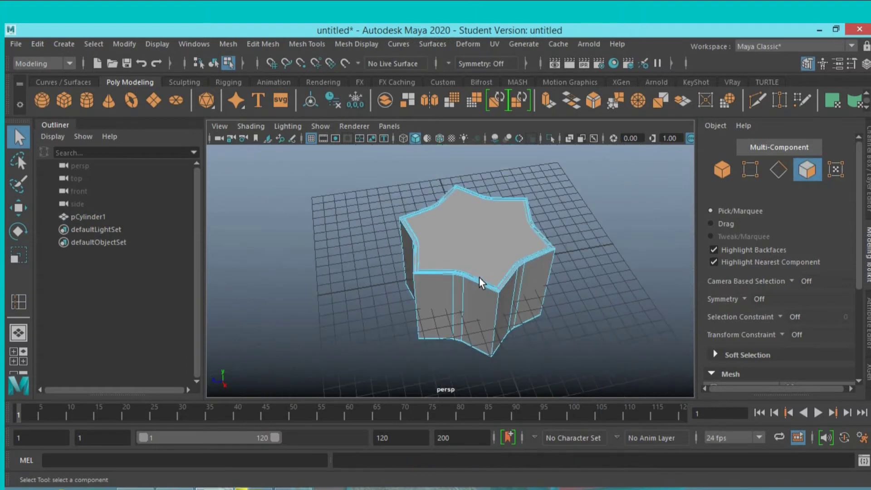
mouse_move(492, 318)
alt+mouse_down()
mouse_move(486, 282)
mouse_move(500, 283)
alt+mouse_up()
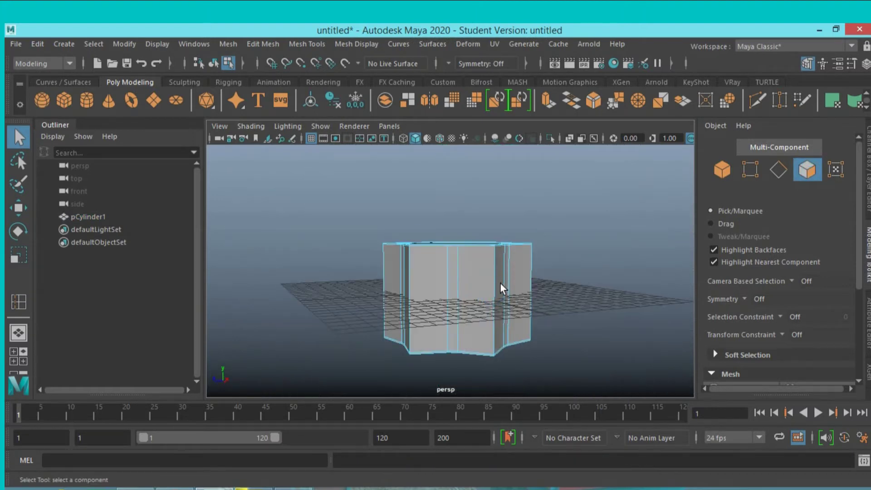
alt+middle_drag(500, 282, 500, 207)
mouse_move(500, 207)
alt+mouse_down()
mouse_move(529, 342)
mouse_move(539, 266)
alt+mouse_up()
Extrude the star cylinder's bottom face and scale it down to about two-thirds
click(448, 353)
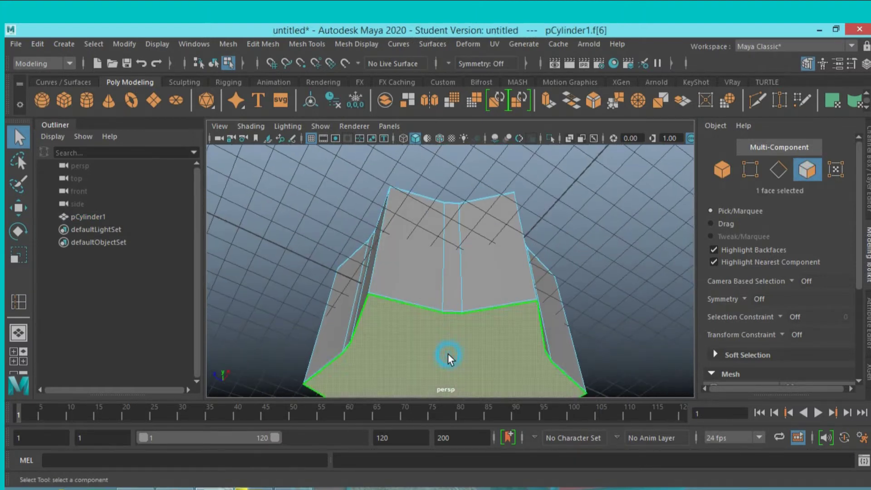
click(548, 99)
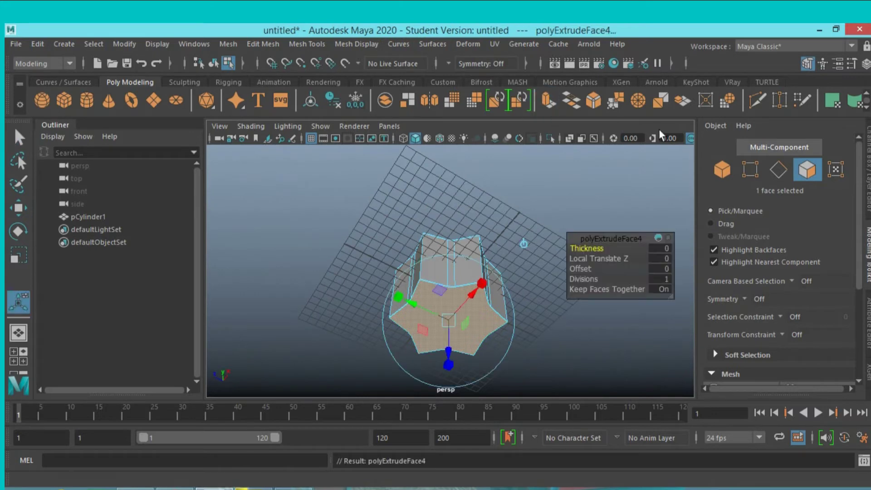
click(17, 255)
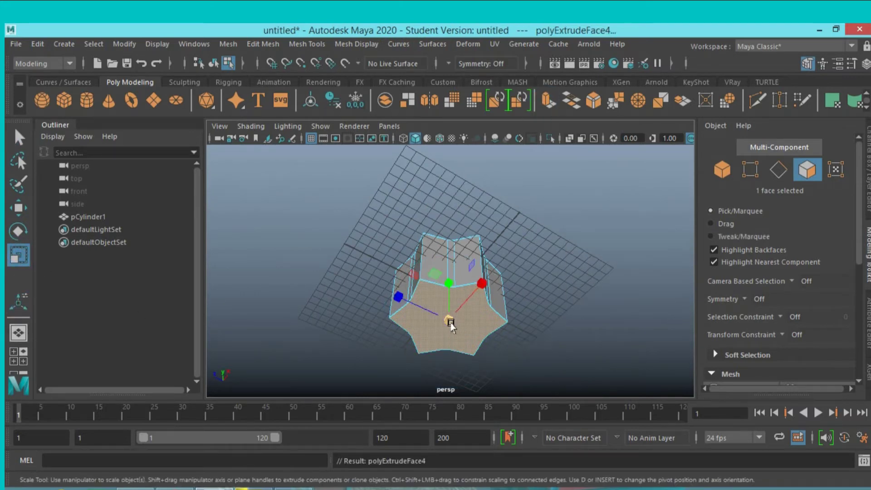
drag(450, 324, 421, 334)
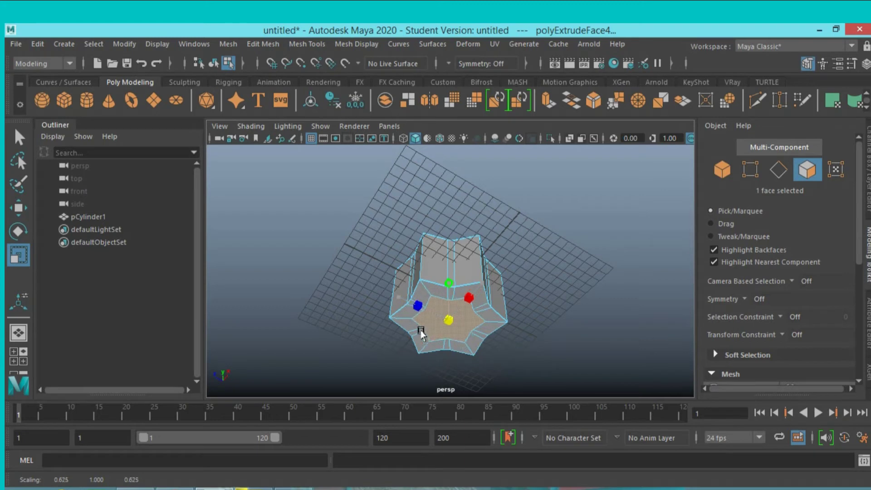
Extrude the face again and push it 3.206 up into the mesh, then reselect the object
click(549, 101)
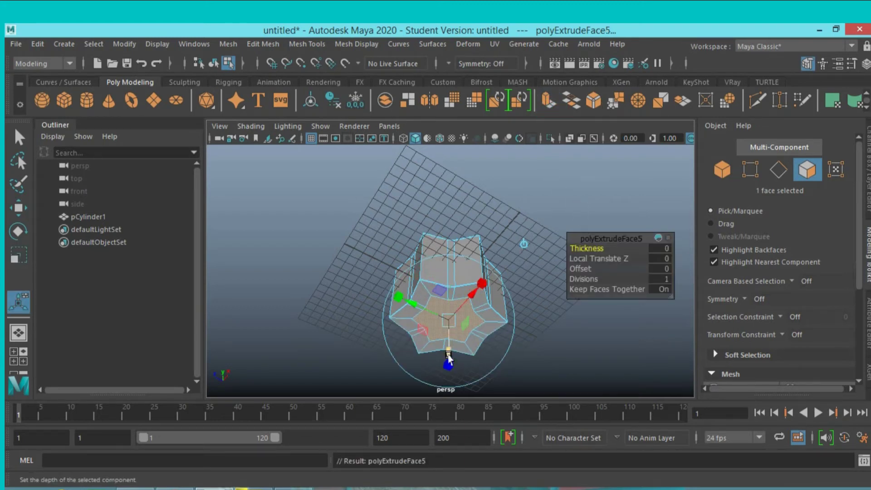
drag(449, 362, 451, 325)
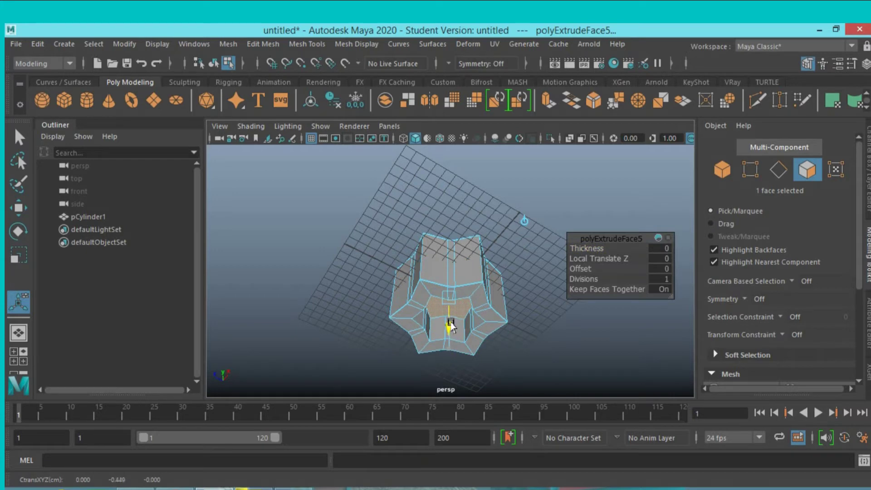
drag(452, 324, 453, 328)
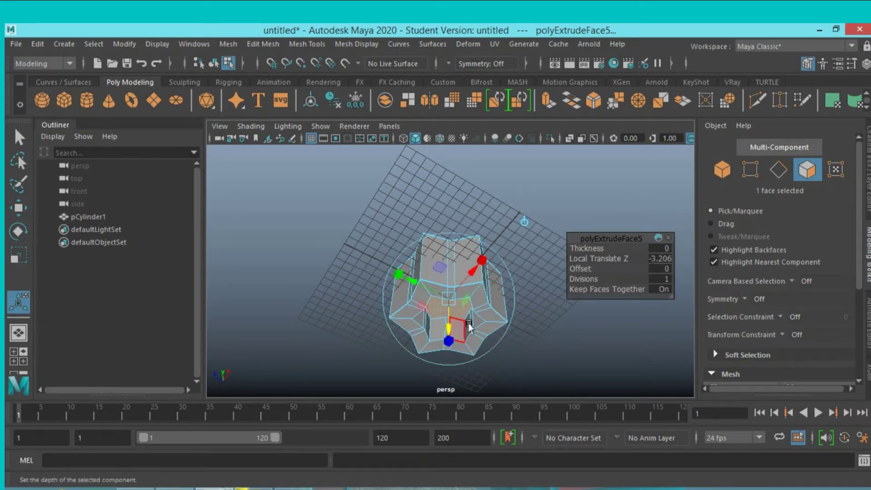
mouse_move(569, 182)
alt+mouse_down()
mouse_move(547, 318)
mouse_move(535, 295)
mouse_move(599, 231)
mouse_move(570, 236)
mouse_move(554, 251)
alt+mouse_up()
click(722, 170)
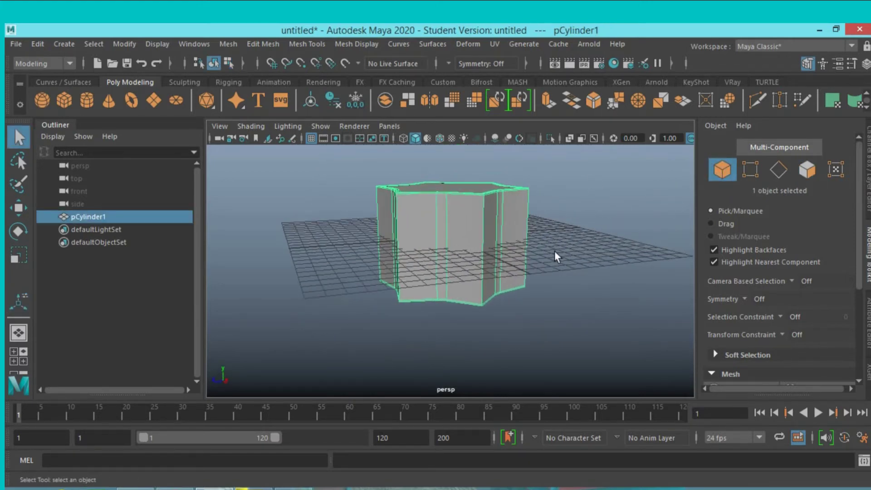
Create a second polygon cylinder and lower it beneath the star cap
click(93, 101)
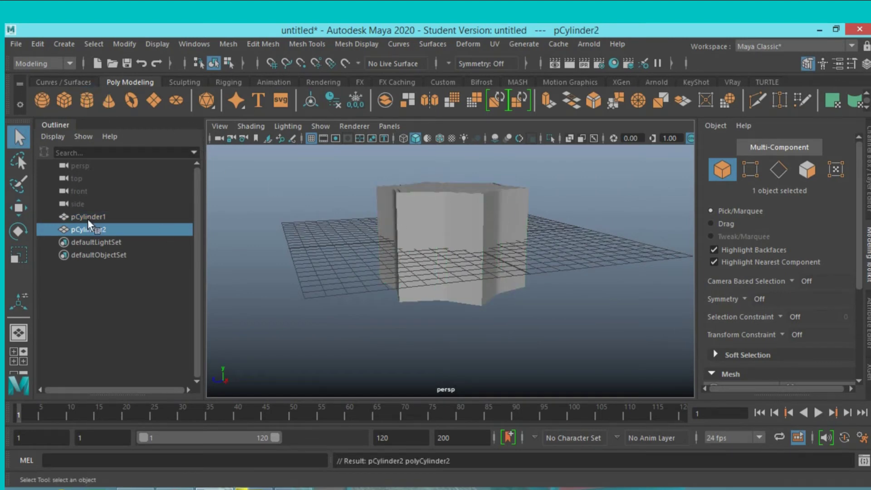
click(18, 208)
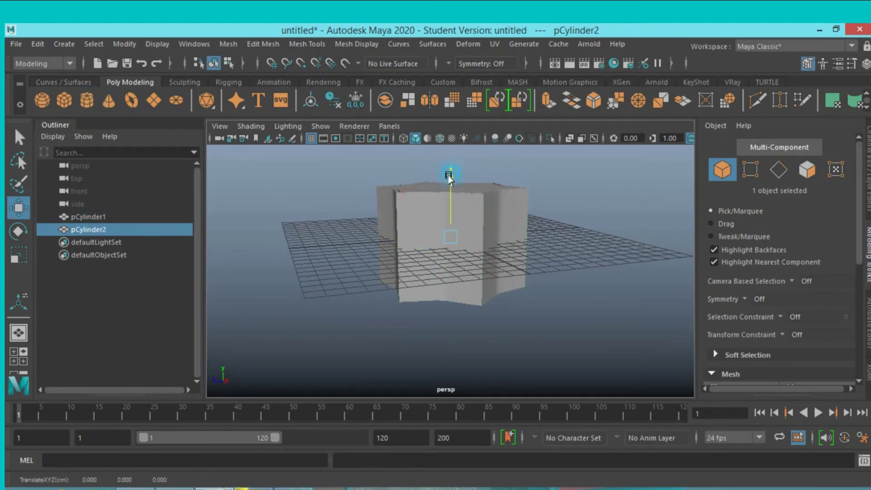
drag(449, 175, 441, 210)
mouse_move(316, 270)
alt+mouse_down()
mouse_move(332, 211)
mouse_move(389, 269)
alt+mouse_up()
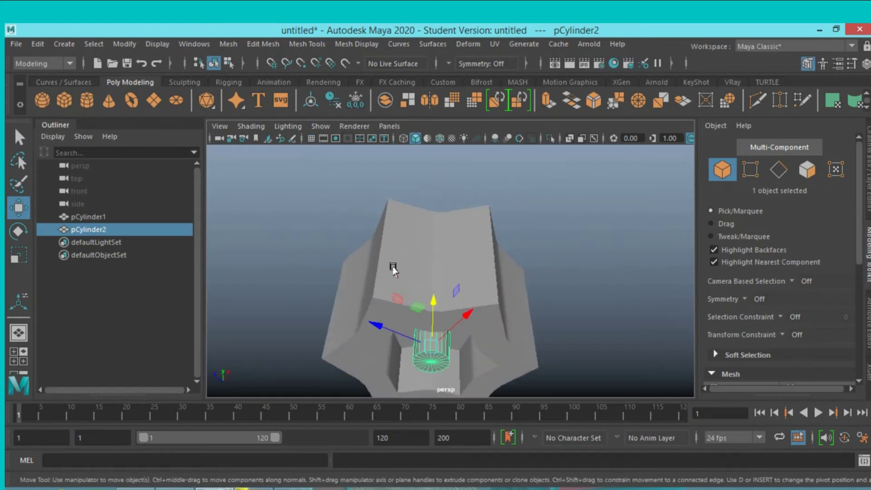
Set polyCylinder2's Subdivisions Caps to 0 in the Channel Box
click(866, 182)
scroll(814, 231, down, 1)
click(755, 281)
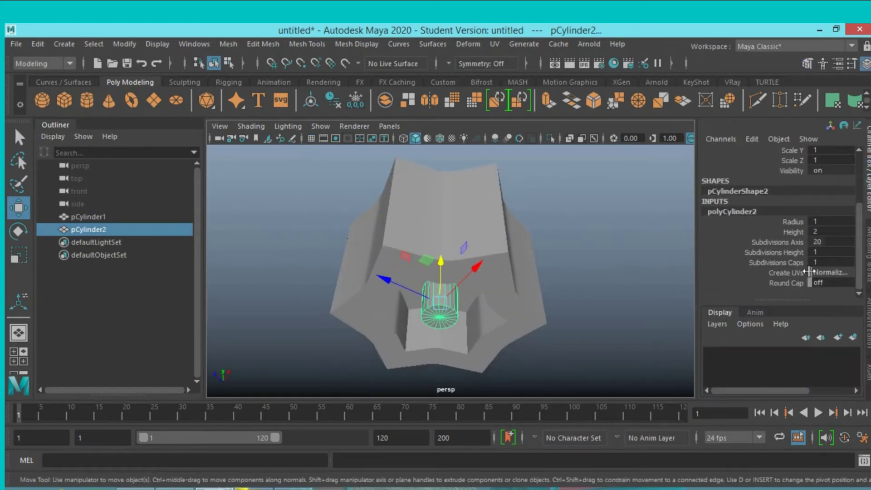
click(817, 263)
double_click(818, 262)
text(0)
key(Return)
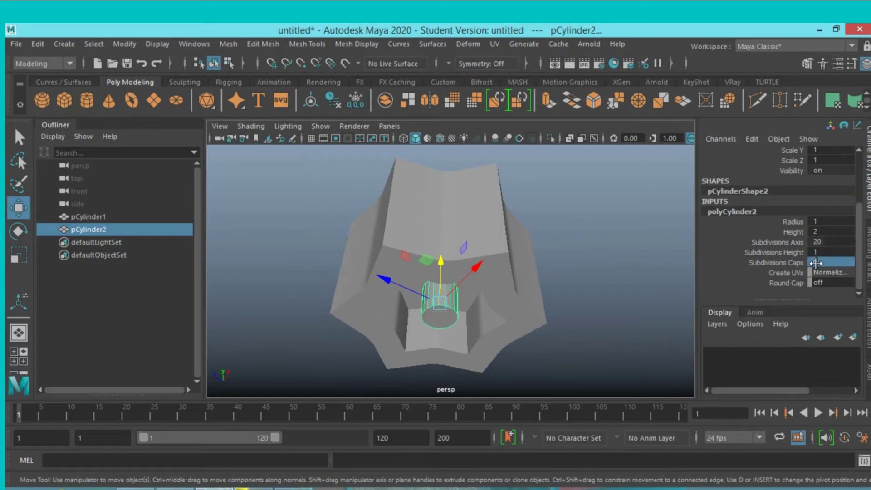
mouse_move(584, 331)
alt+mouse_down()
mouse_move(587, 266)
mouse_move(586, 291)
alt+mouse_up()
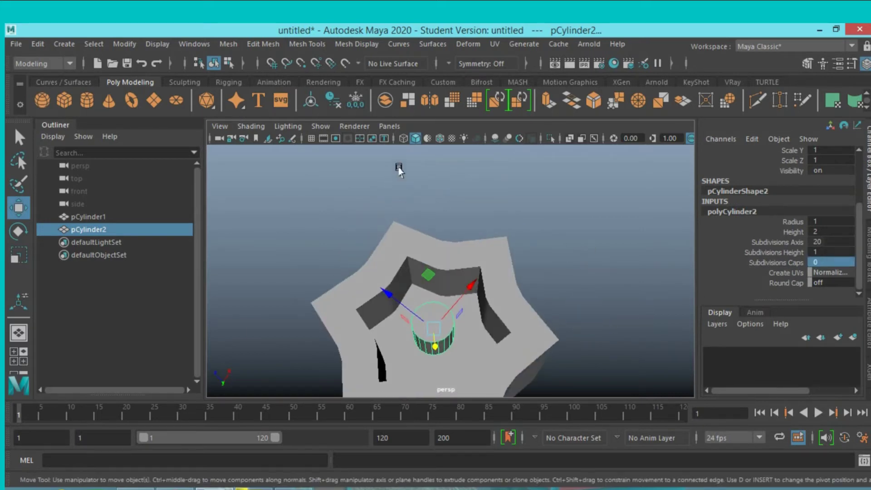
Enable Wireframe on Shaded, scale pCylinder2 uniformly to about 2.842, and switch to wireframe display
click(440, 139)
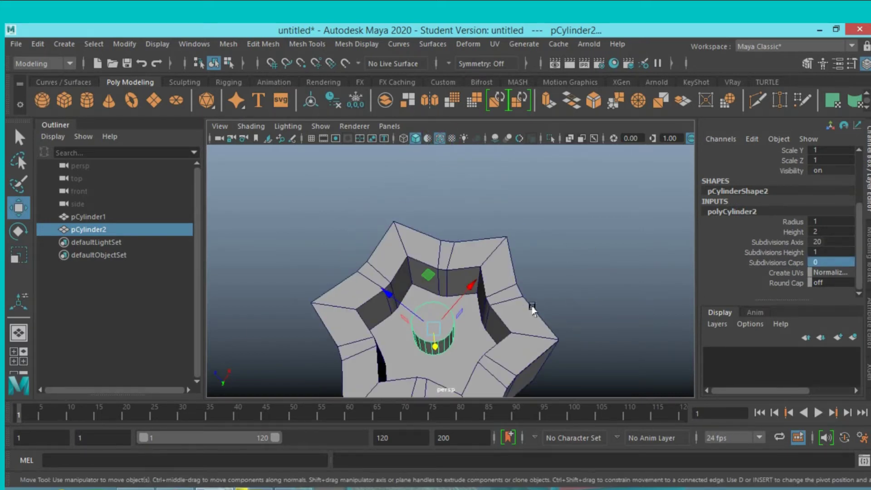
mouse_move(533, 310)
alt+mouse_down()
mouse_move(558, 233)
mouse_move(542, 220)
mouse_move(526, 230)
alt+mouse_up()
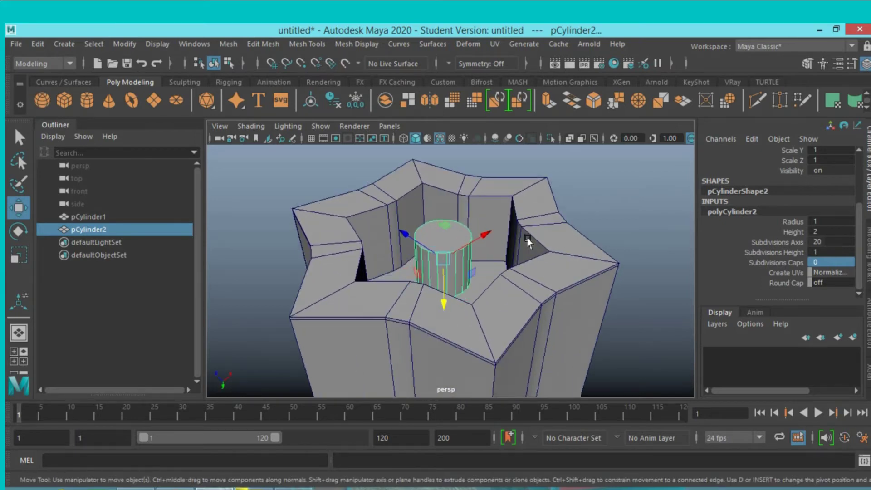
click(17, 255)
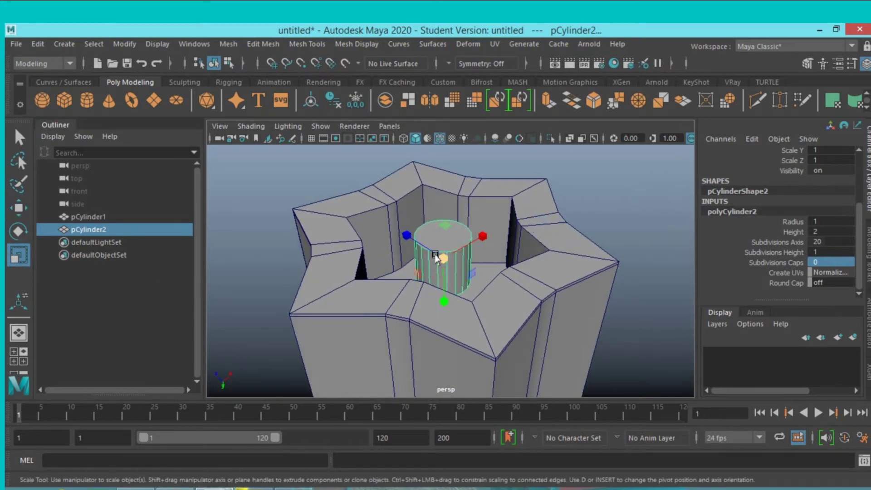
mouse_move(443, 258)
mouse_down()
mouse_move(507, 281)
mouse_move(531, 277)
mouse_move(527, 286)
mouse_move(539, 272)
mouse_move(517, 308)
mouse_move(516, 273)
mouse_move(535, 210)
mouse_move(521, 306)
mouse_up()
scroll(522, 306, down, 3)
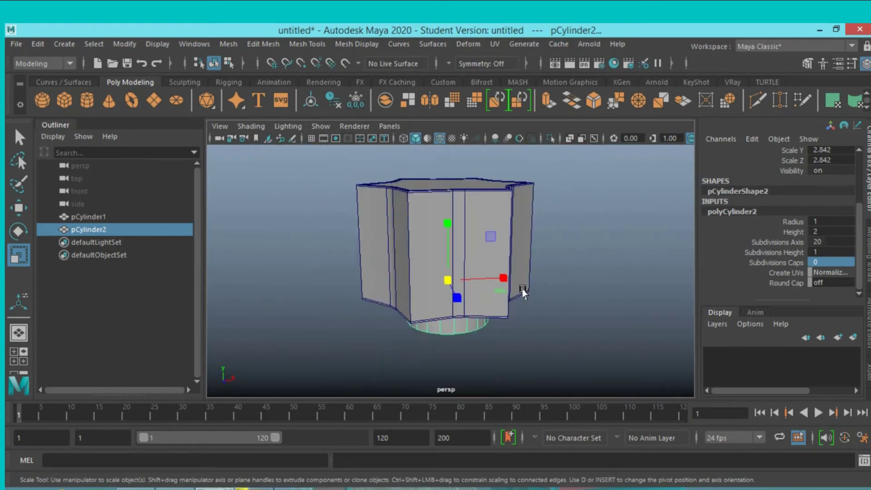
click(403, 139)
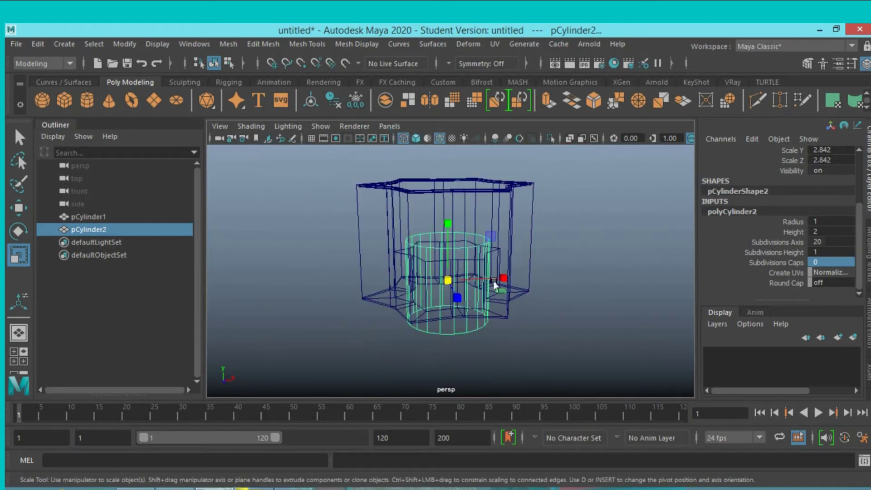
click(808, 63)
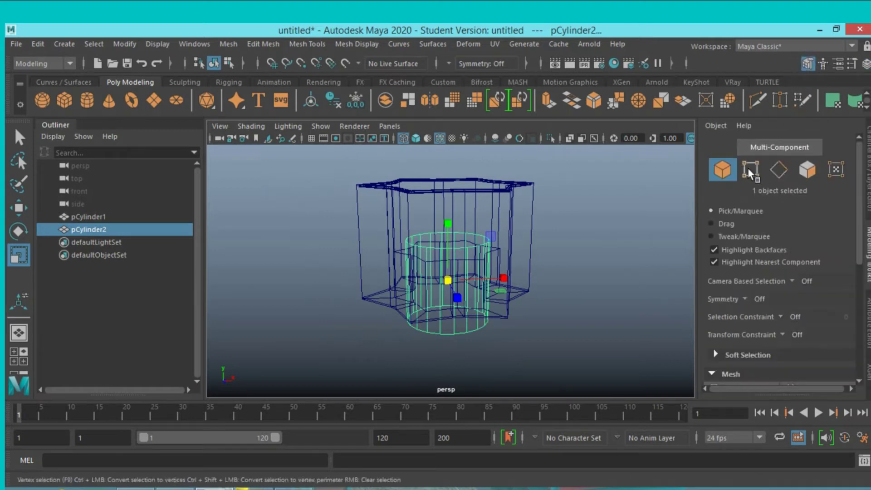
Select the stem's top vertex ring and move it down
click(751, 169)
drag(295, 187, 596, 279)
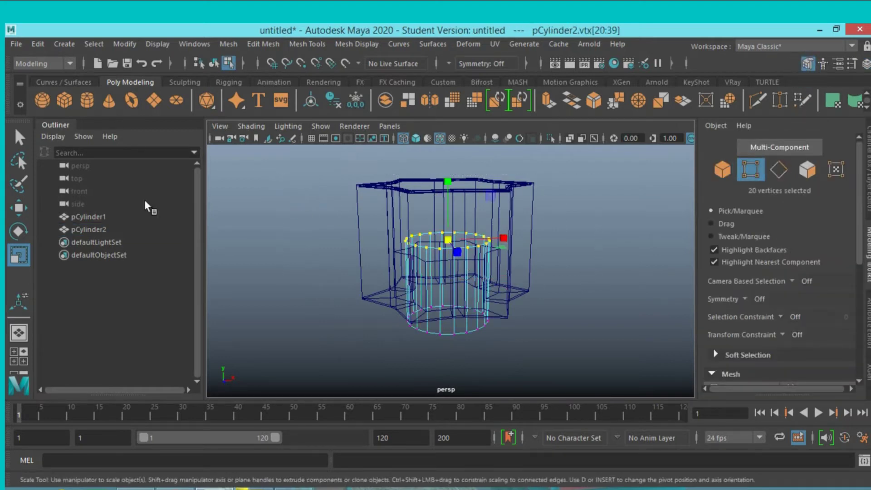
click(19, 208)
drag(448, 183, 452, 230)
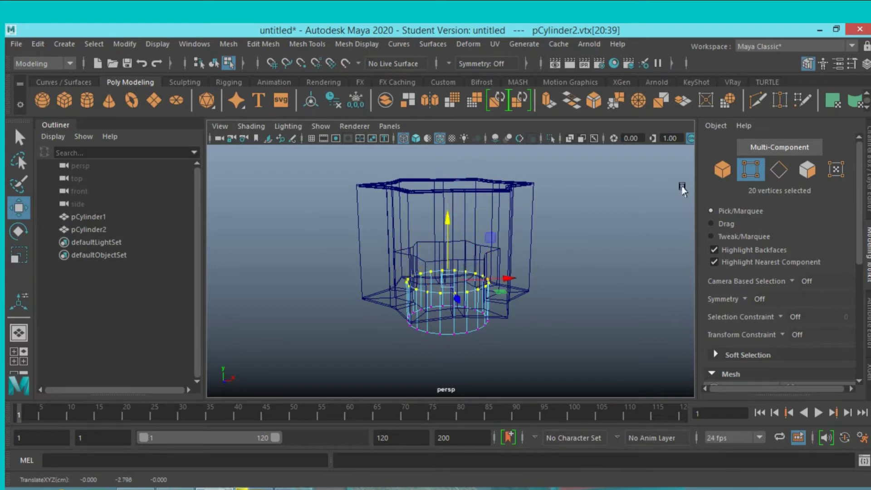
click(722, 170)
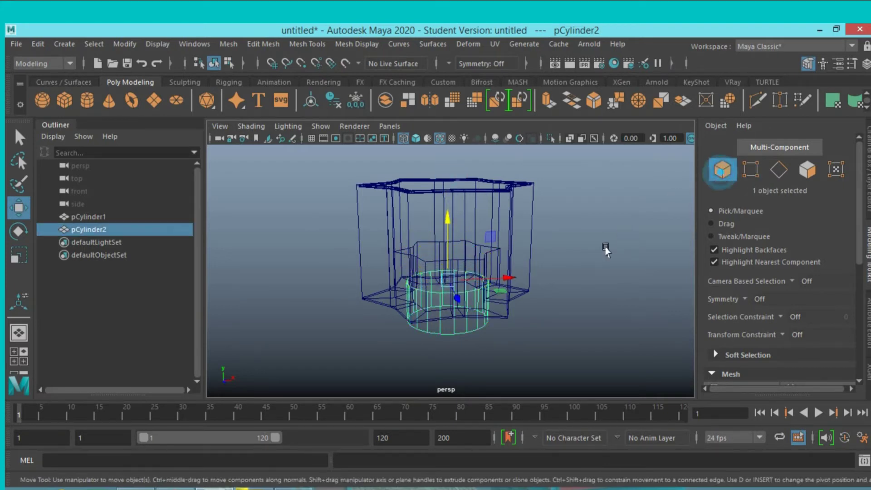
Select the stem's bottom vertex ring and pull it down to about Y -12.3
scroll(582, 247, up, 2)
scroll(582, 238, up, 3)
mouse_move(582, 239)
alt+mouse_down()
mouse_move(560, 226)
mouse_move(568, 210)
mouse_move(554, 204)
mouse_move(550, 227)
alt+mouse_up()
scroll(555, 214, down, 3)
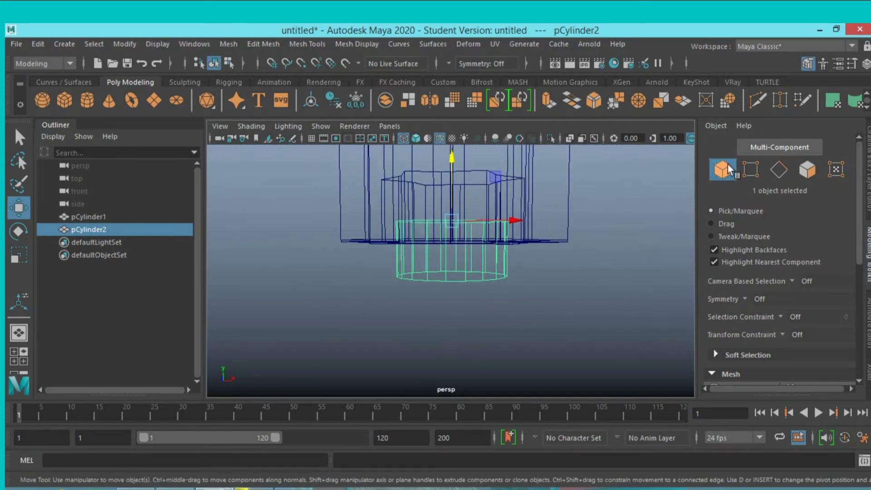
click(751, 169)
drag(607, 348, 353, 262)
drag(450, 228, 438, 272)
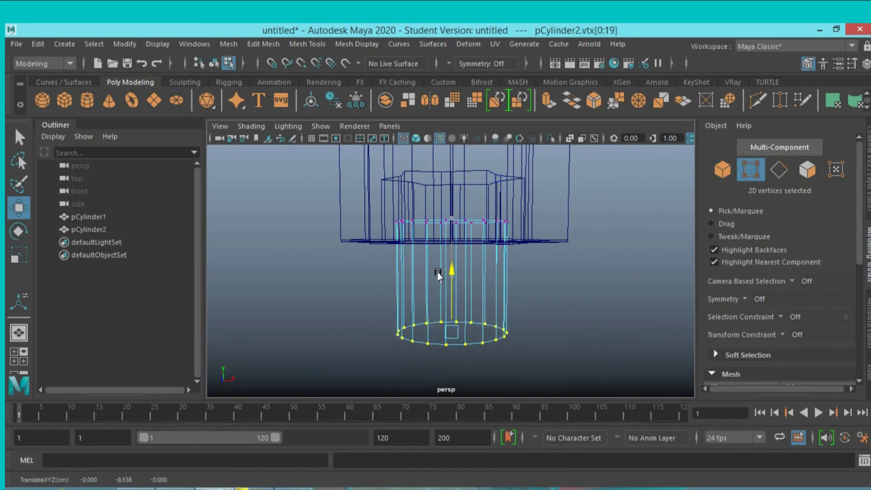
scroll(464, 286, down, 3)
scroll(465, 286, up, 5)
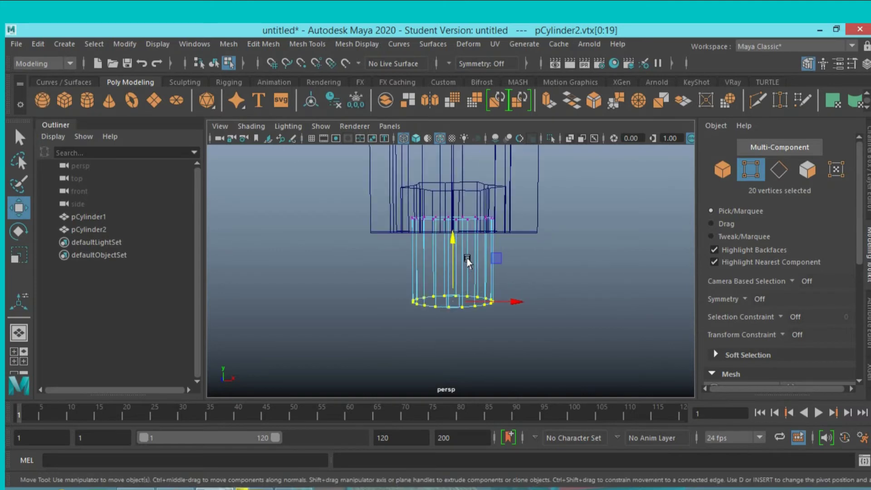
mouse_move(464, 286)
alt+middle_down()
mouse_move(463, 233)
mouse_move(451, 241)
alt+middle_up()
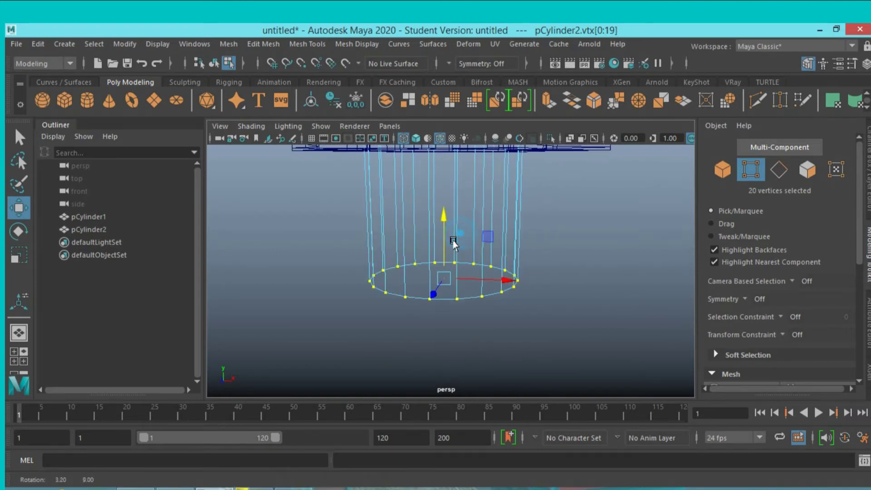
drag(444, 220, 440, 263)
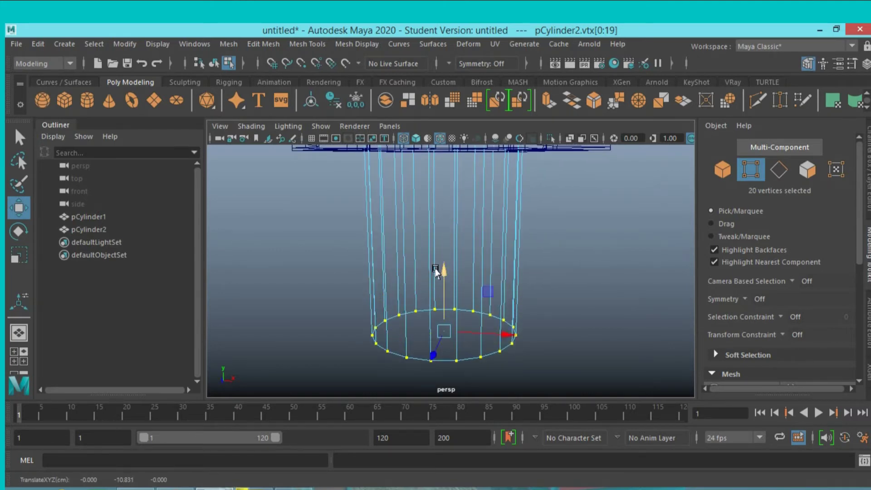
scroll(451, 265, down, 3)
scroll(462, 273, up, 3)
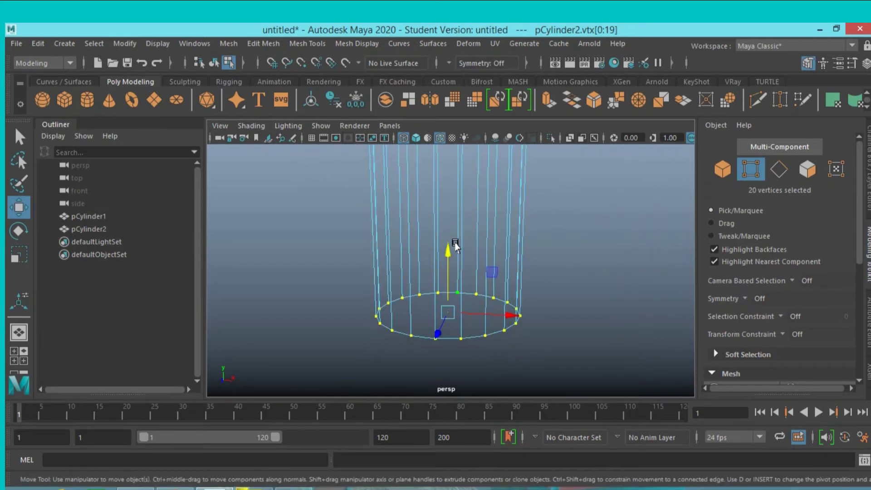
drag(444, 252, 432, 281)
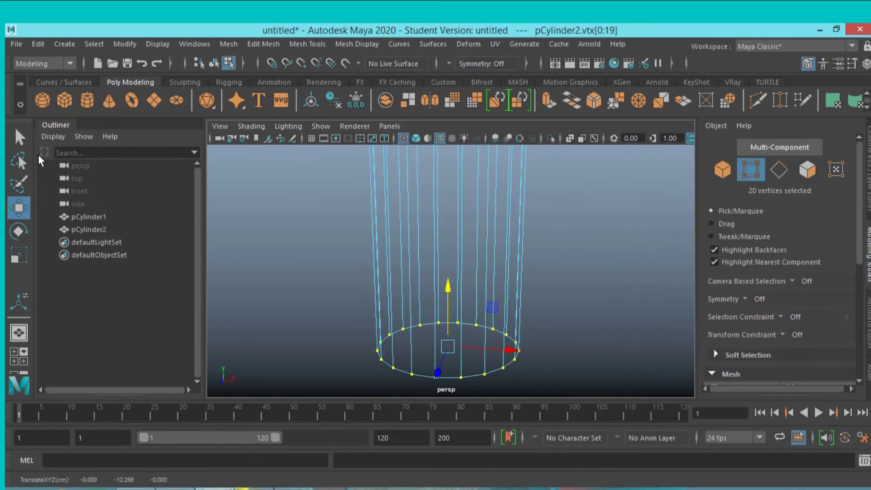
click(18, 137)
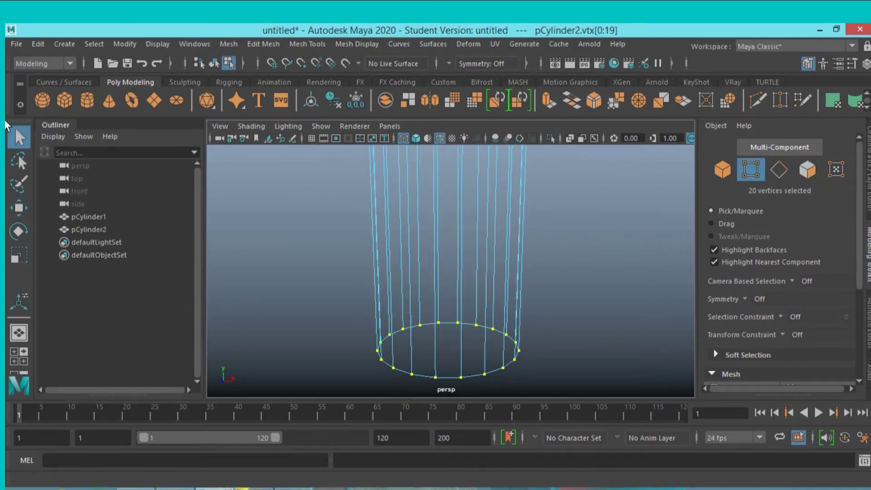
Reset the Insert Edge Loop tool settings and return to smooth shading
click(309, 46)
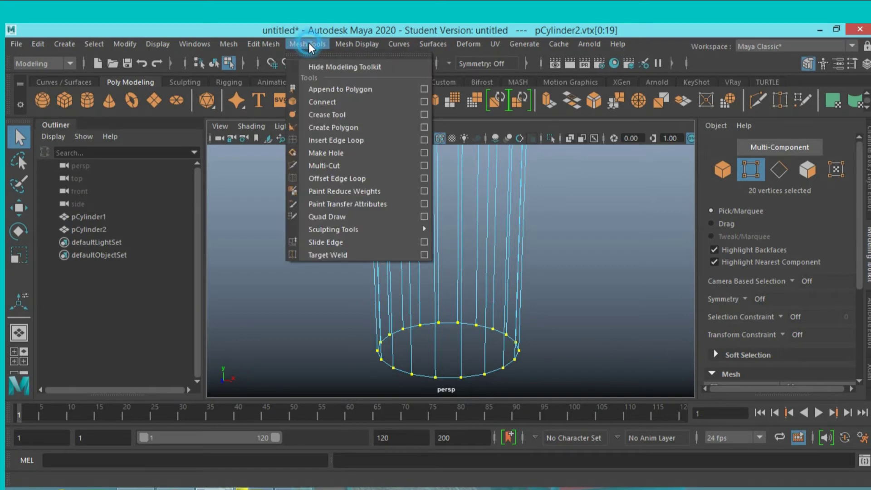
click(423, 141)
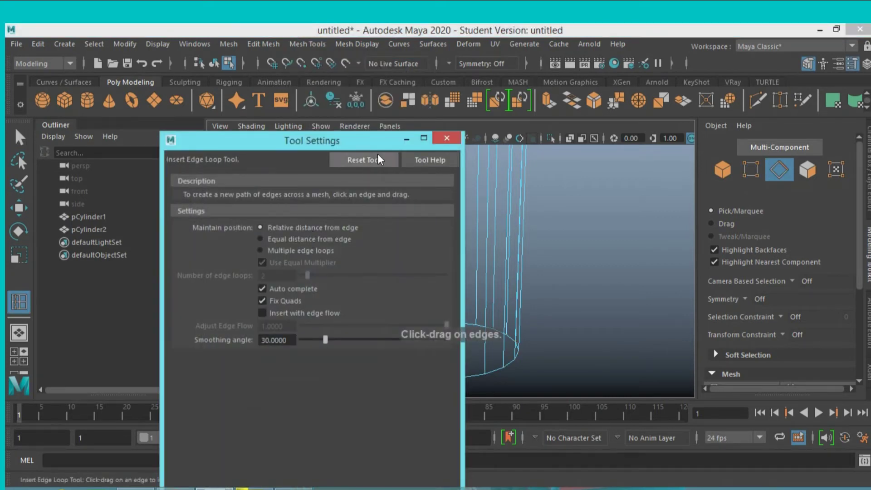
click(435, 137)
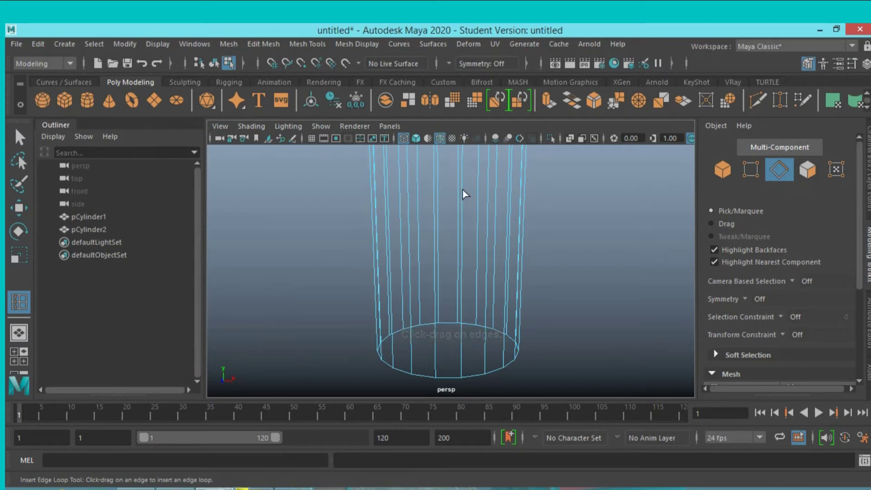
scroll(459, 222, up, 3)
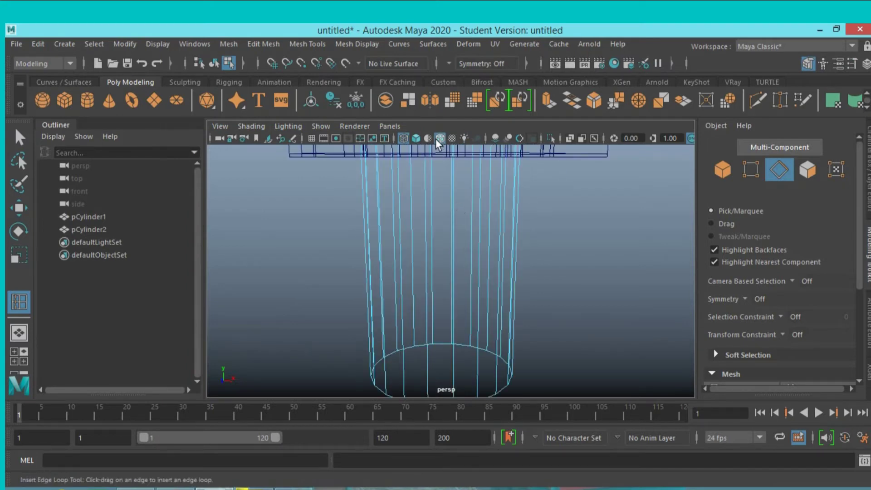
click(416, 138)
Insert two horizontal edge loops on the stem, one near its top and one near its bottom
mouse_move(458, 217)
alt+mouse_down()
mouse_move(463, 169)
mouse_move(457, 210)
alt+mouse_up()
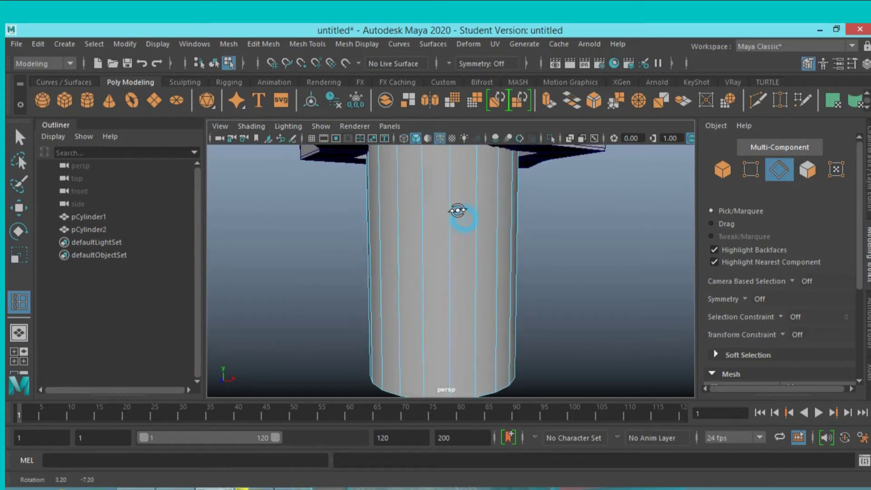
shift+right_drag(457, 210, 450, 222)
mouse_move(451, 222)
mouse_down()
mouse_move(456, 212)
mouse_move(451, 227)
mouse_up()
click(453, 227)
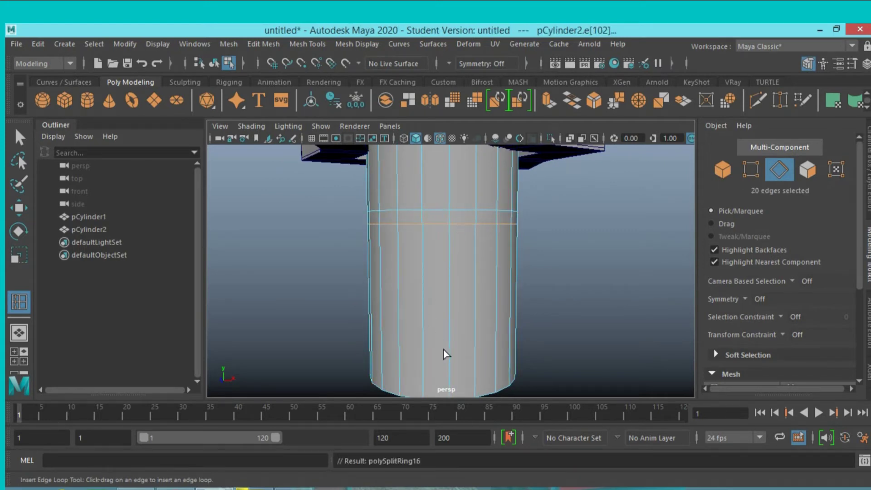
drag(449, 363, 449, 363)
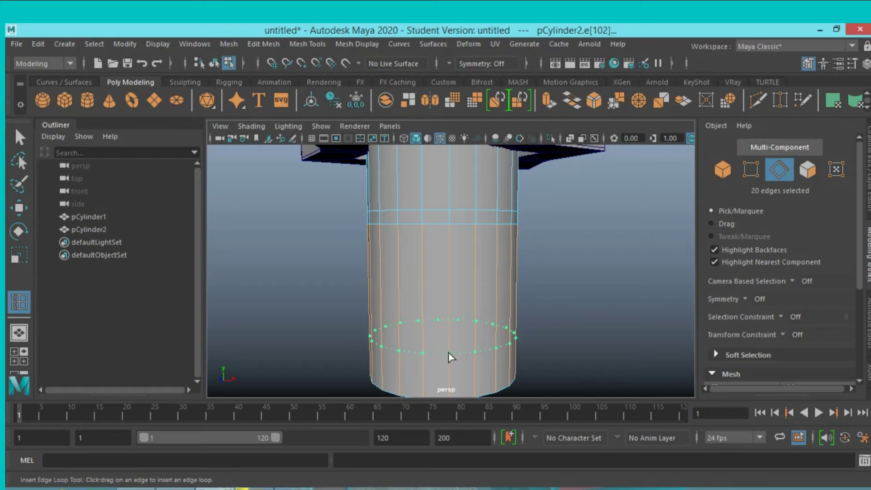
drag(451, 357, 451, 357)
click(19, 136)
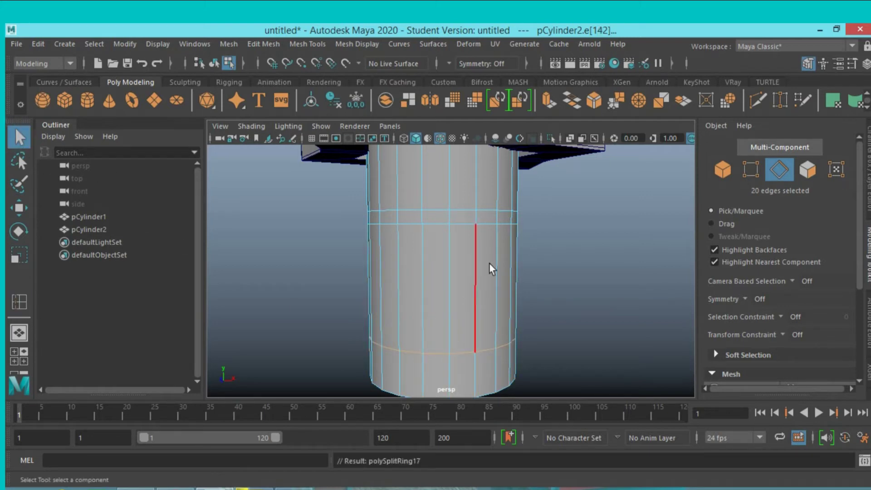
Return to object mode, briefly toggle the Multi-Cut tool, and select the whole stem cylinder
click(723, 170)
scroll(570, 244, down, 3)
mouse_move(570, 244)
alt+mouse_down()
mouse_move(573, 253)
mouse_move(499, 240)
alt+mouse_up()
scroll(542, 263, up, 2)
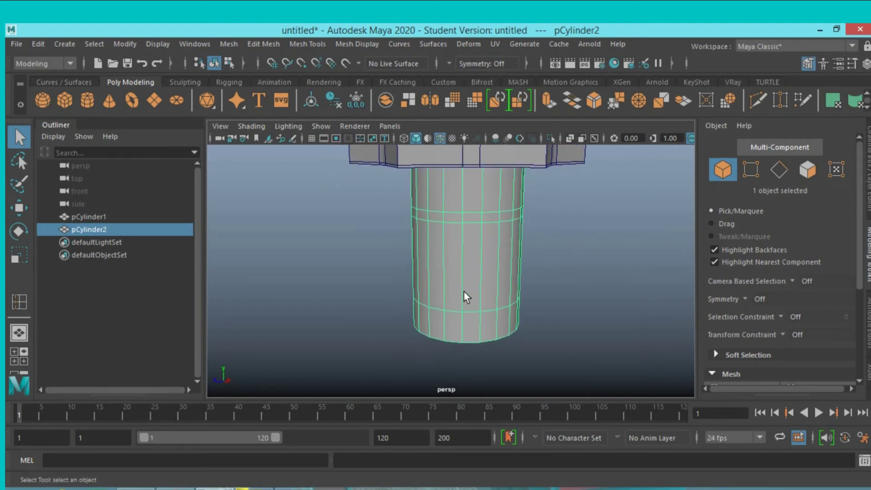
click(20, 303)
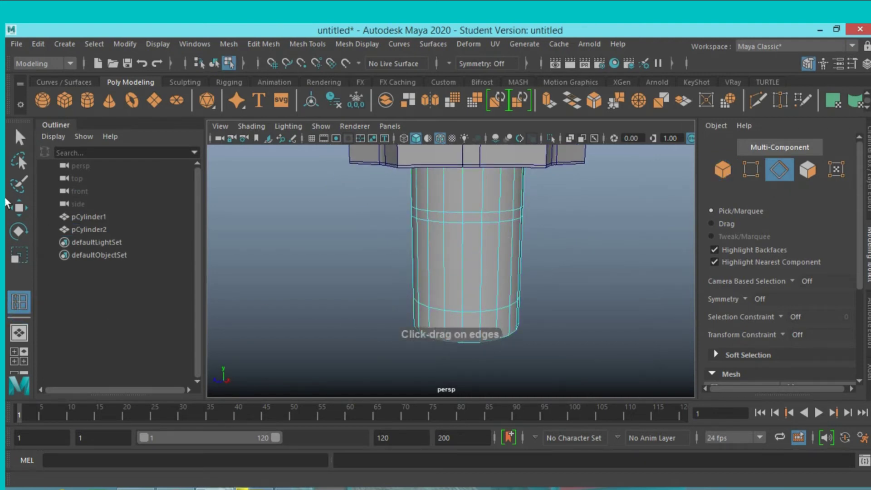
click(20, 137)
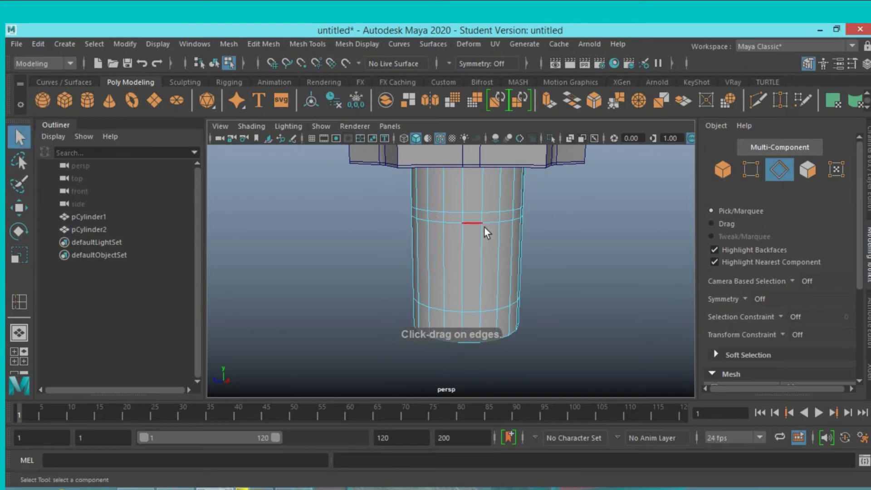
click(722, 171)
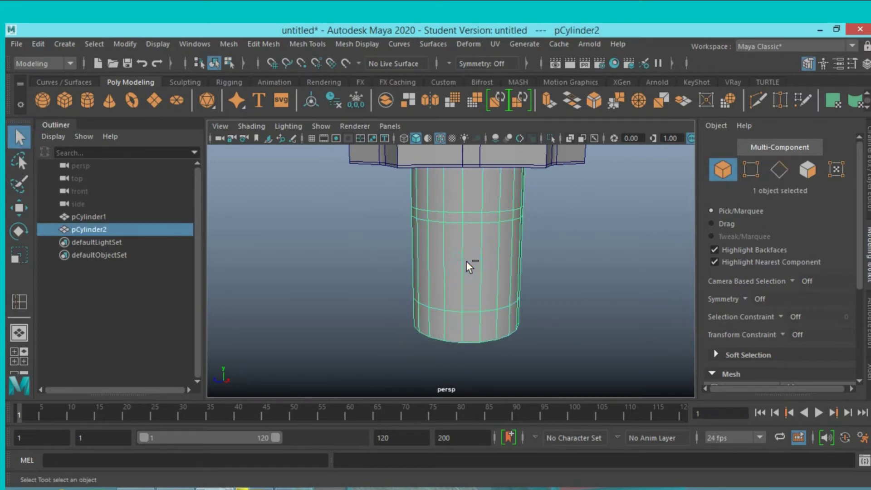
Duplicate the stem cylinder and rotate the copy to 90° on X
key(ctrl+d)
key(e)
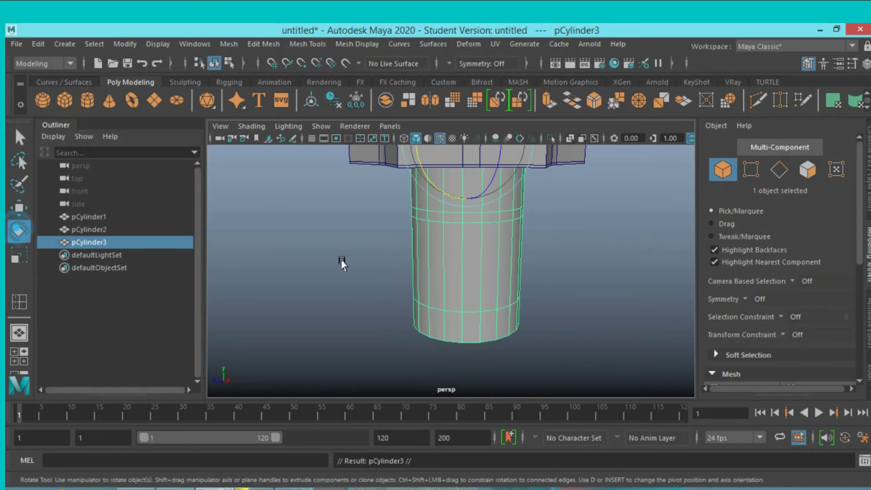
alt+drag(390, 230, 390, 274)
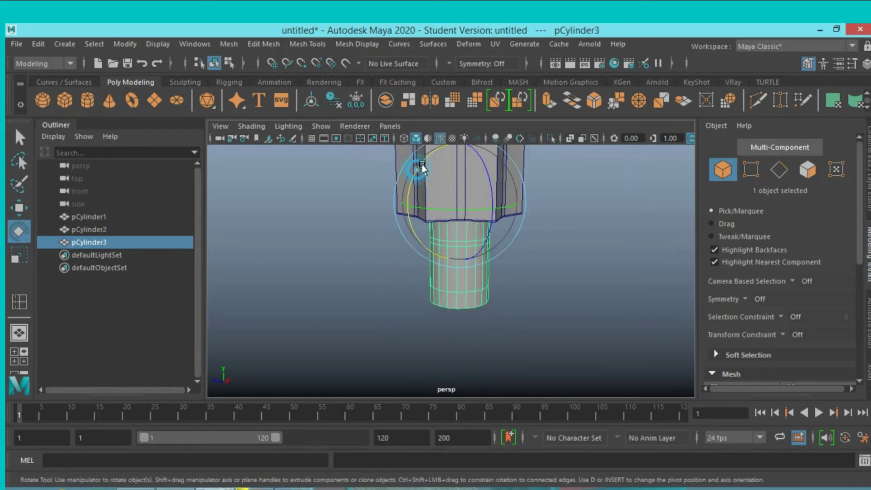
drag(415, 167, 446, 155)
click(867, 154)
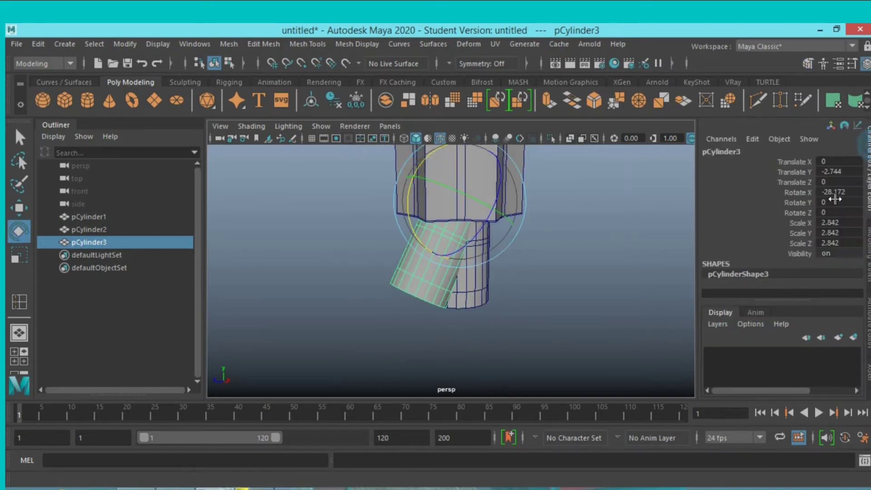
double_click(841, 191)
text(90)
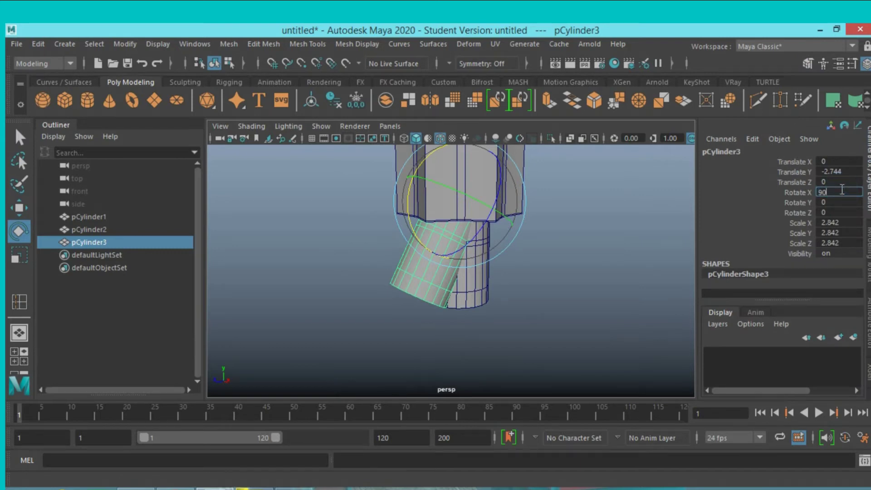
key(Return)
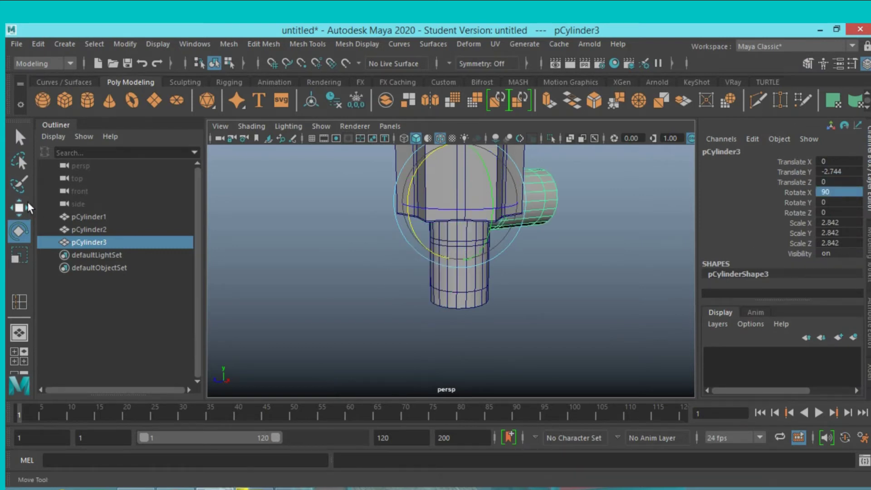
Move the copy down in front of the stem and shrink it to scale 1.965
click(21, 206)
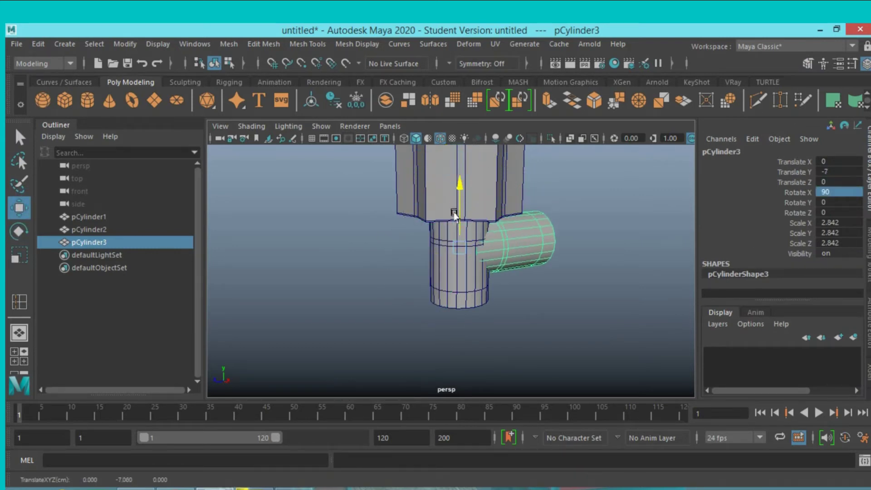
drag(457, 161, 452, 214)
drag(402, 262, 278, 297)
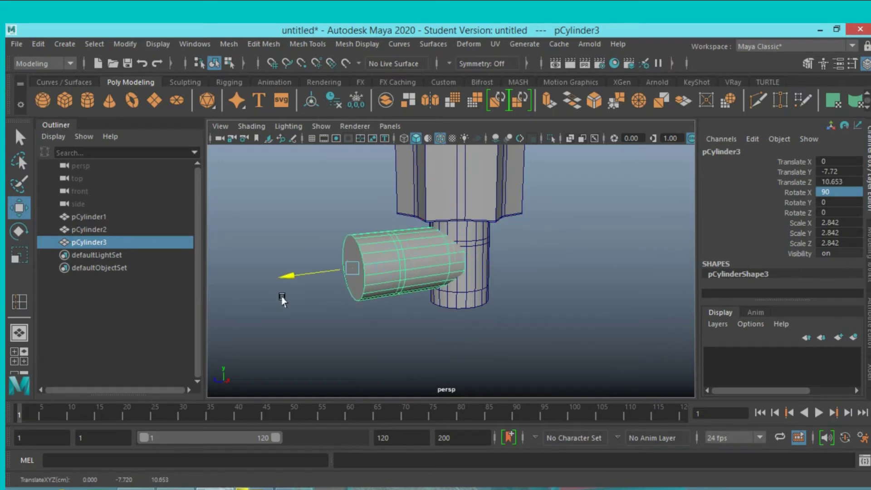
click(20, 256)
drag(328, 273, 319, 279)
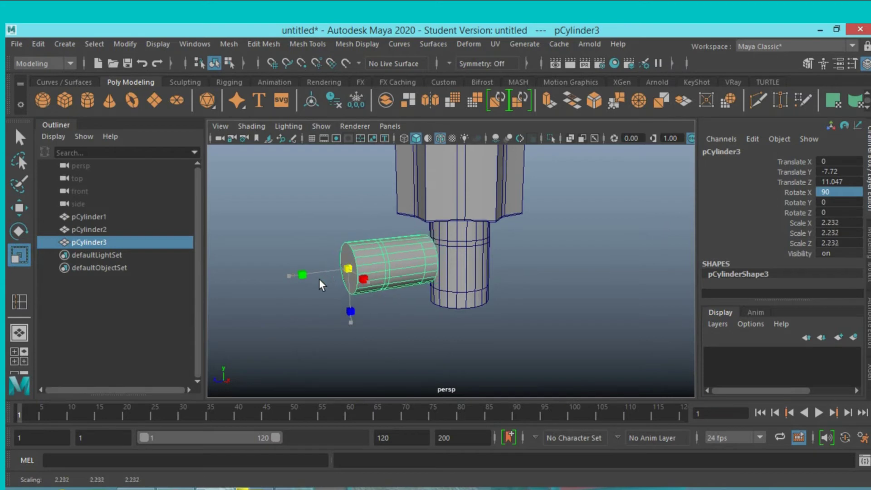
scroll(320, 280, up, 3)
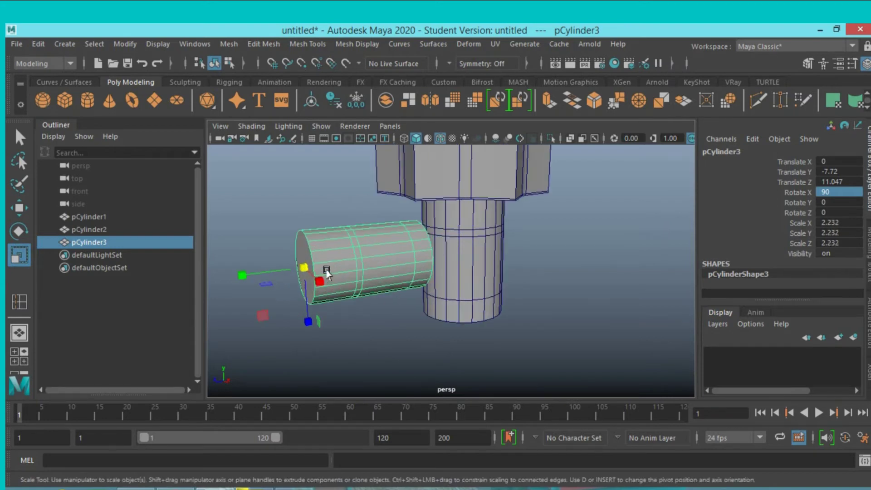
mouse_move(327, 272)
alt+mouse_down()
mouse_move(536, 285)
mouse_move(467, 255)
mouse_move(489, 265)
mouse_move(436, 272)
alt+mouse_up()
alt+right_drag(436, 272, 449, 275)
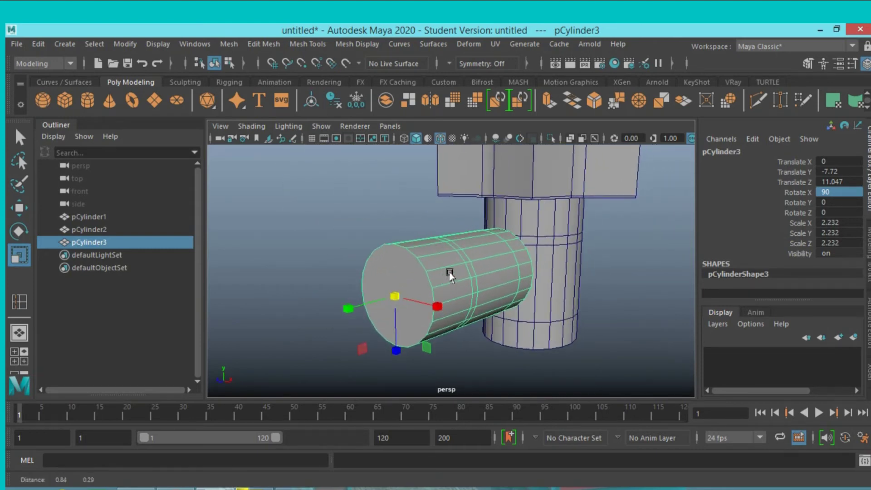
drag(395, 296, 371, 299)
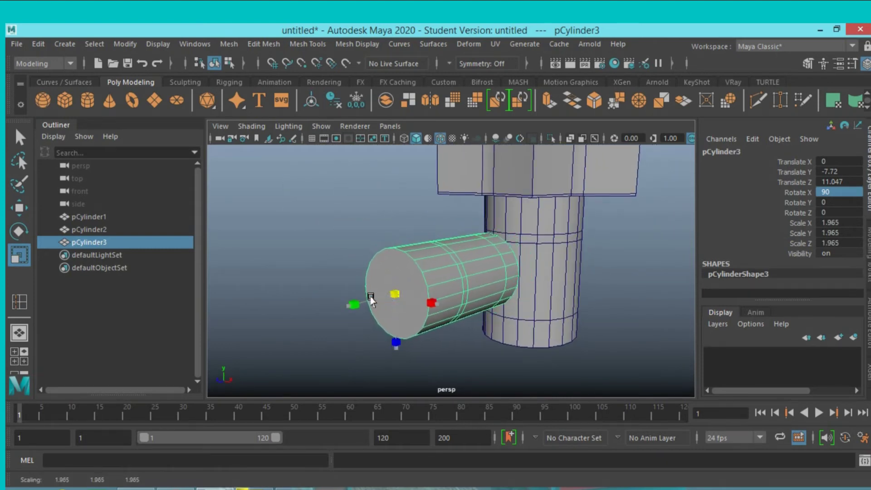
Lower the cylinder to about Translate Y -8.5 and pull it back against the stem's side
key(w)
drag(390, 241, 391, 252)
drag(348, 316, 394, 307)
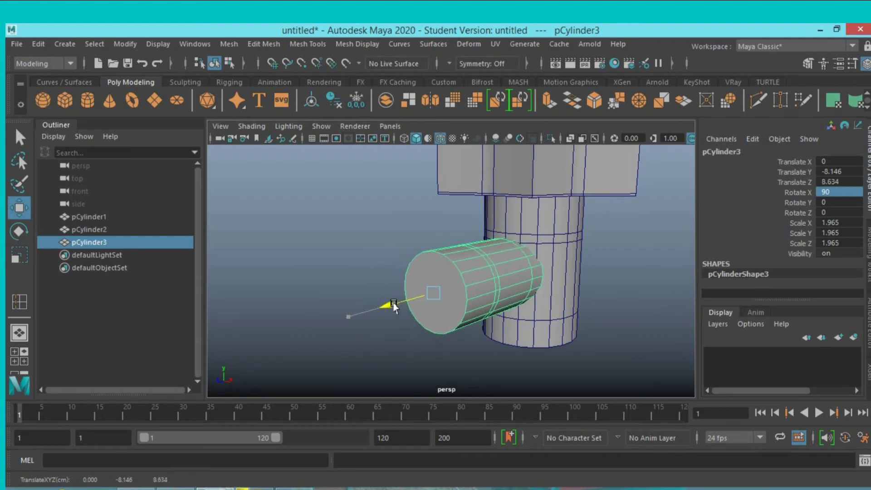
drag(435, 246, 434, 250)
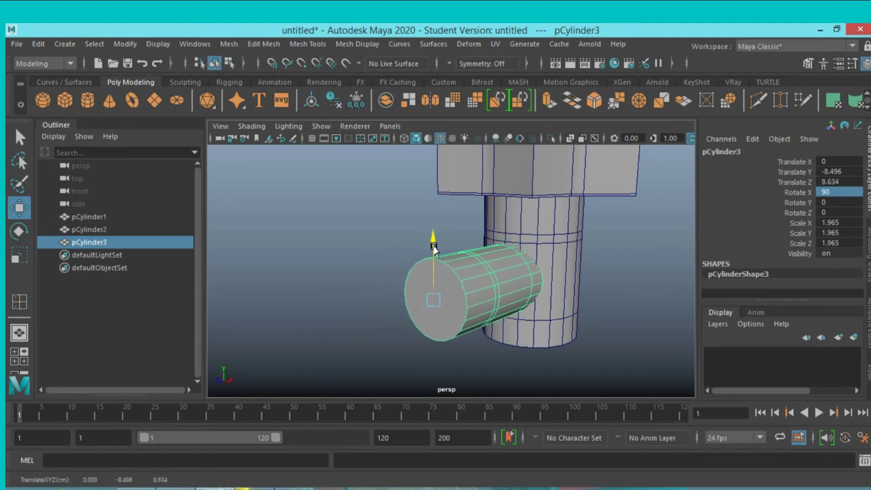
mouse_move(545, 280)
alt+mouse_down()
mouse_move(461, 278)
mouse_move(561, 270)
mouse_move(469, 295)
mouse_move(505, 295)
mouse_move(467, 292)
mouse_move(428, 259)
mouse_move(430, 241)
mouse_move(494, 233)
mouse_move(507, 251)
mouse_move(478, 255)
alt+mouse_up()
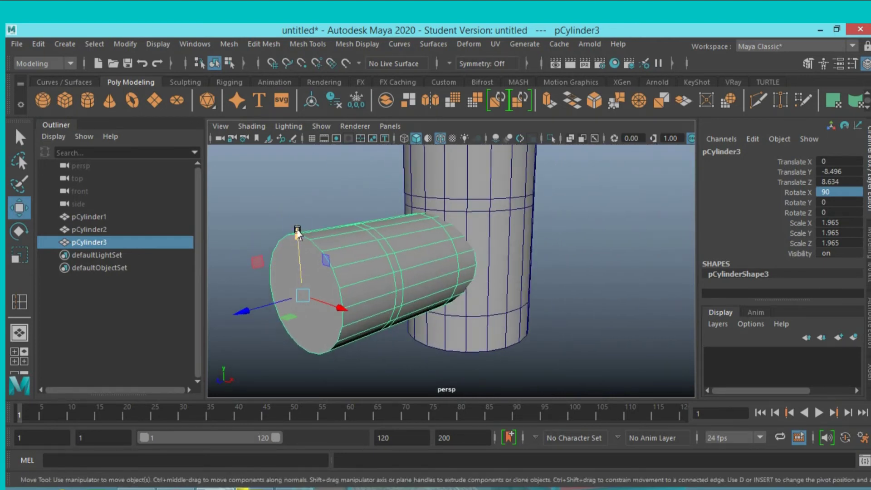
drag(298, 232, 297, 235)
mouse_move(347, 247)
alt+mouse_down()
mouse_move(509, 267)
mouse_move(528, 256)
alt+mouse_up()
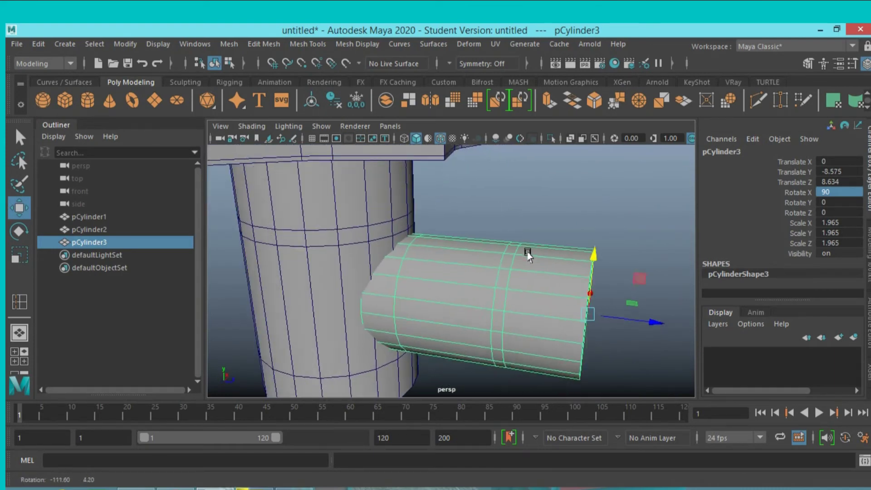
scroll(522, 250, down, 5)
scroll(510, 274, down, 3)
Select pCylinder2 then pCylinder3 and apply a Boolean Difference, cutting a round hole in the stem
click(381, 270)
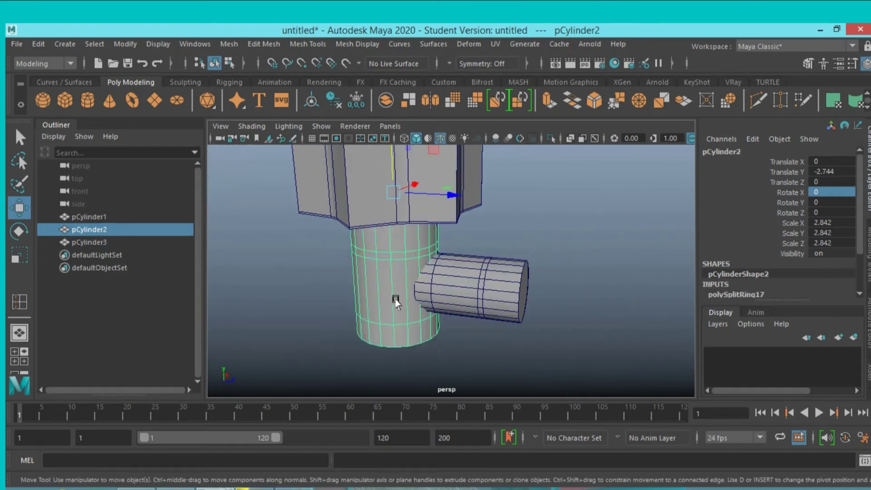
shift+click(491, 309)
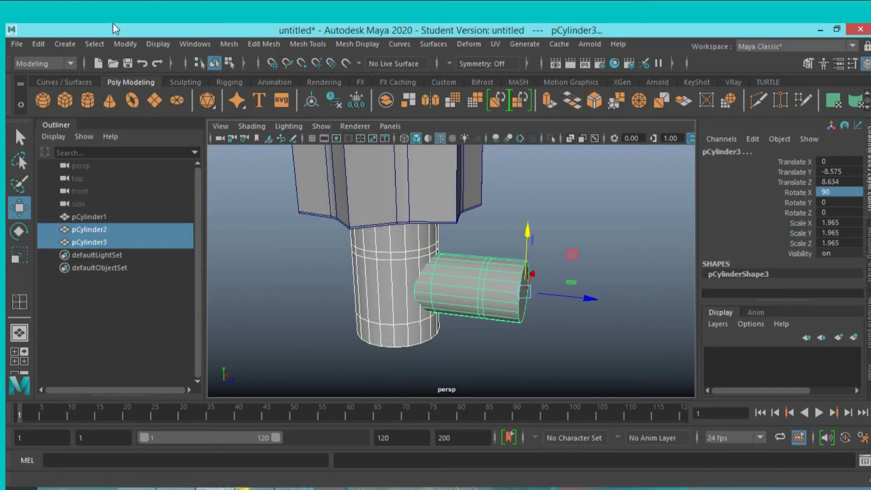
click(240, 44)
mouse_move(255, 76)
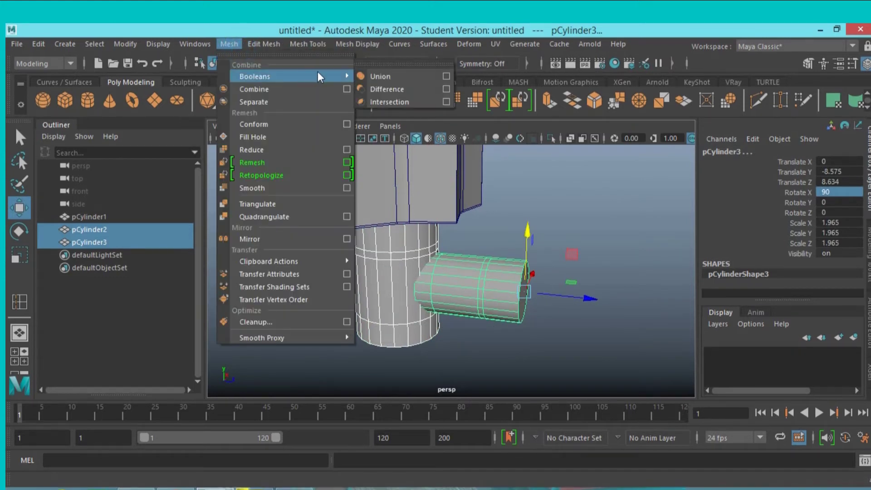
click(377, 89)
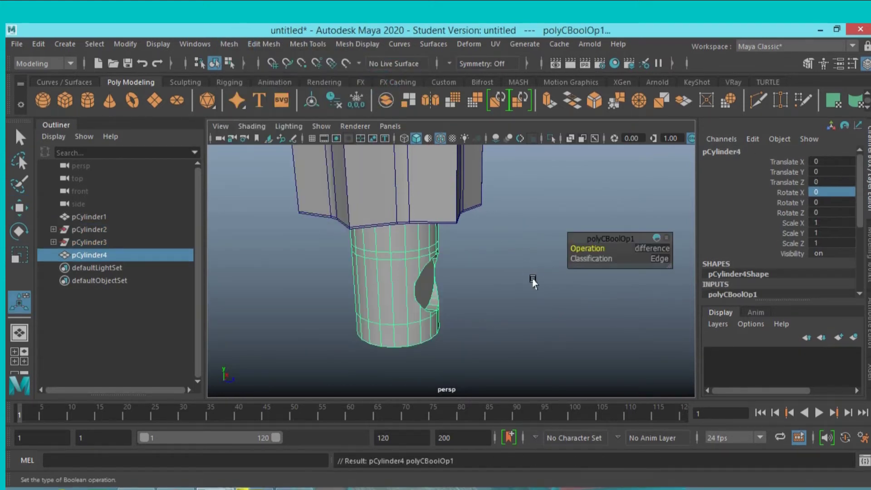
mouse_move(532, 279)
alt+mouse_down()
mouse_move(411, 288)
mouse_move(412, 270)
mouse_move(476, 271)
alt+mouse_up()
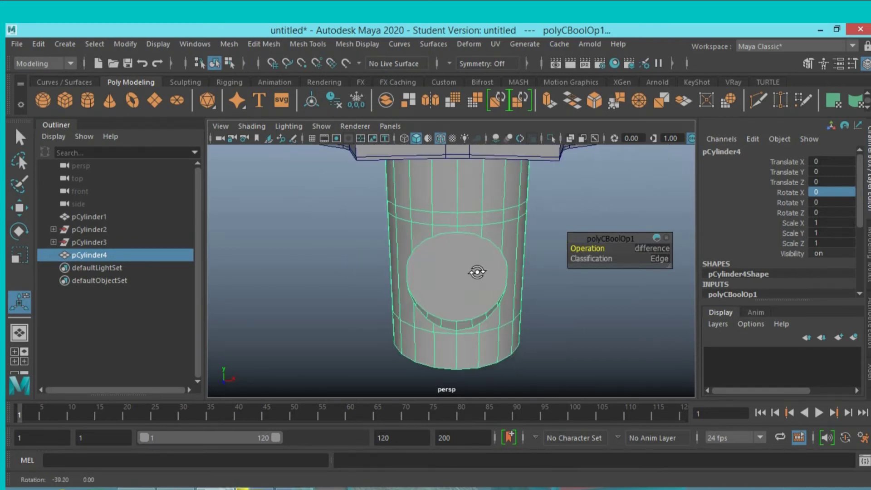
click(808, 64)
click(244, 222)
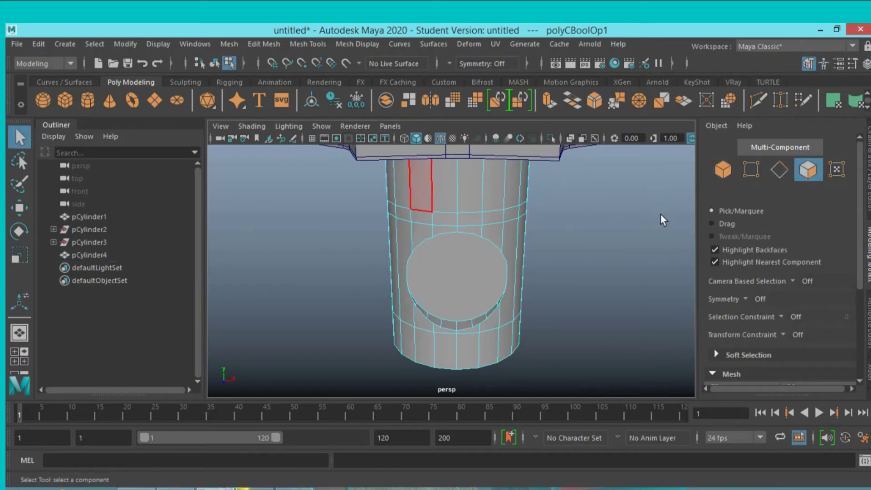
Delete pCylinder4's construction history and delete the round face covering the side hole
click(724, 170)
click(37, 45)
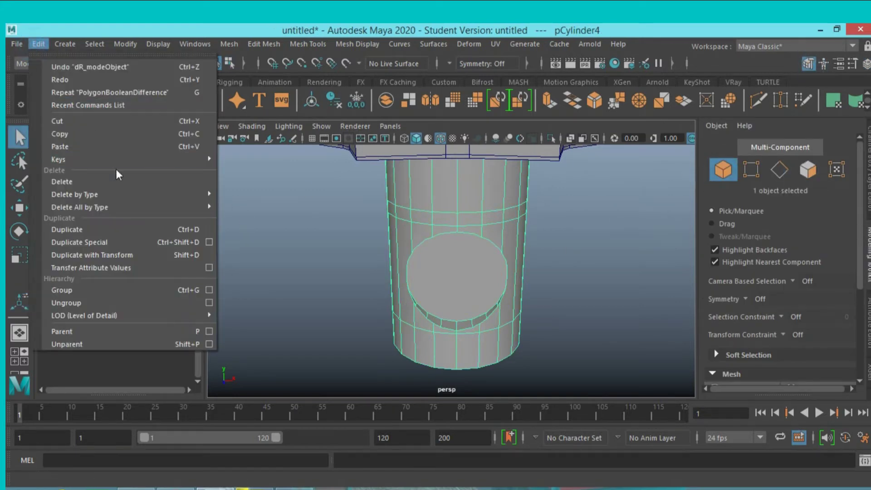
click(231, 196)
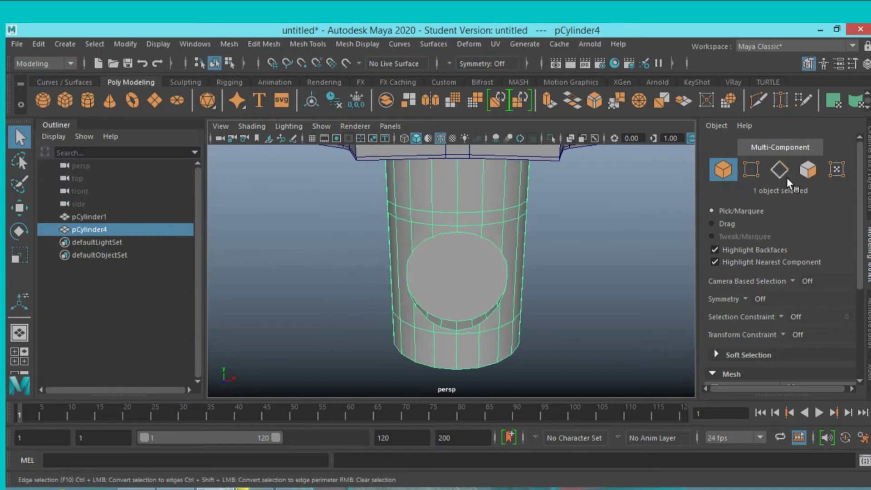
click(808, 170)
click(482, 278)
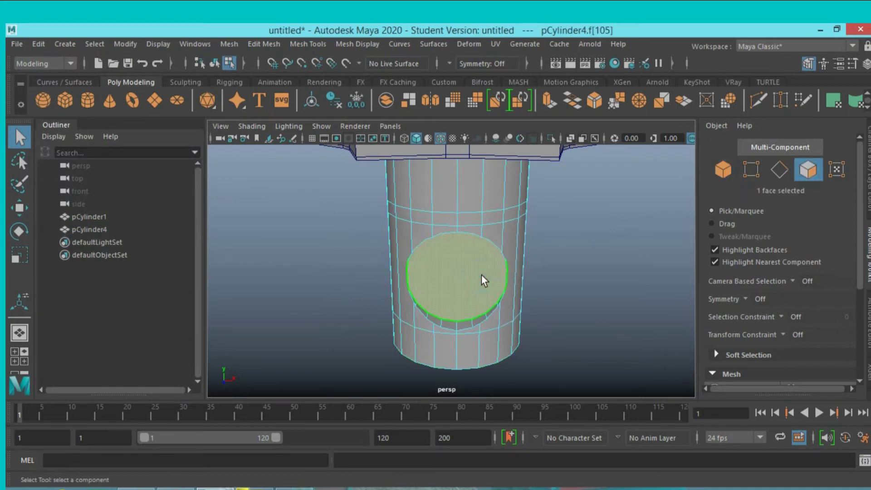
key(Delete)
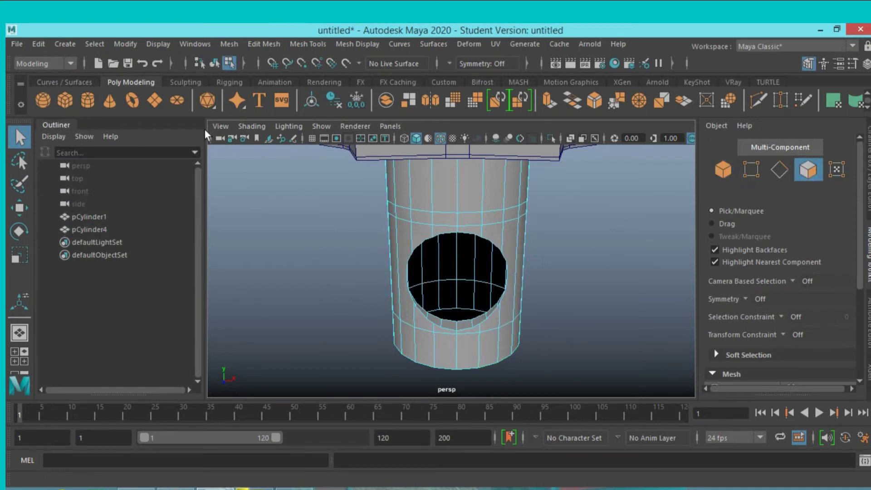
Turn on Two Sided Lighting and select the edge loop around the hole
click(289, 127)
click(305, 217)
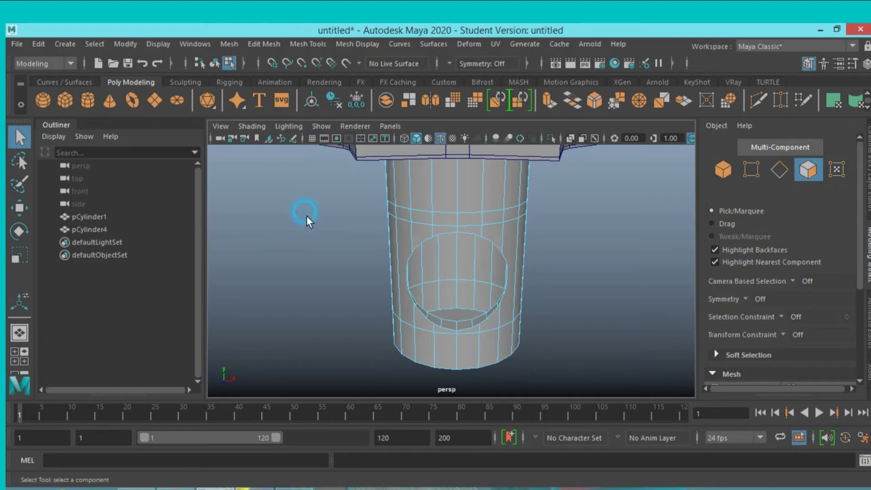
click(780, 169)
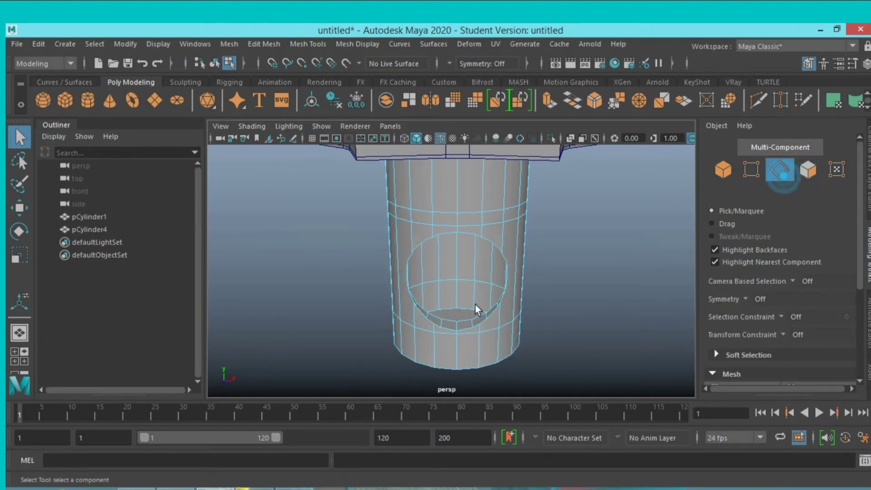
click(469, 320)
click(307, 316)
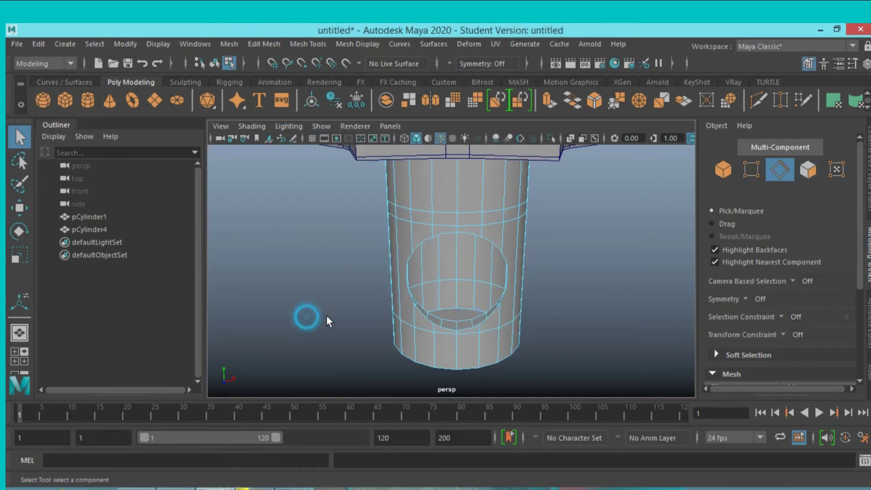
double_click(462, 320)
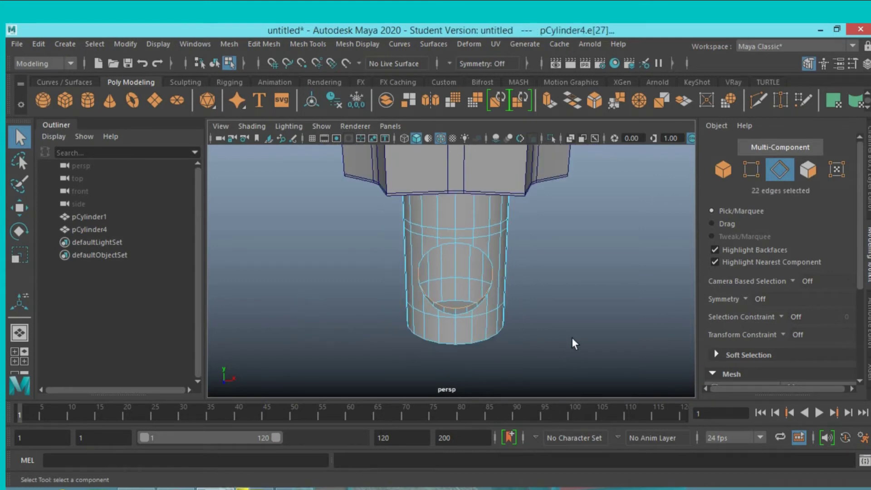
mouse_move(573, 343)
alt+mouse_down()
mouse_move(456, 313)
mouse_move(463, 291)
mouse_move(489, 277)
alt+mouse_up()
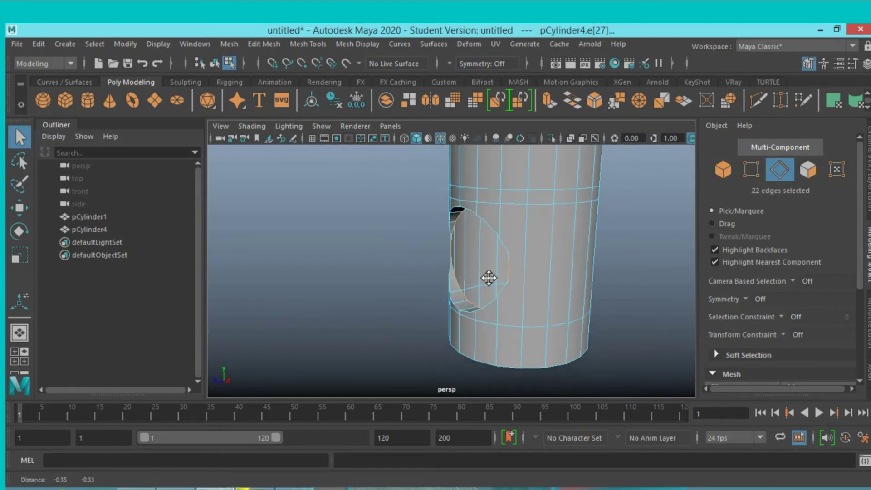
Extrude the spout's end edge ring repeatedly, dragging each new section outward to the left
click(551, 107)
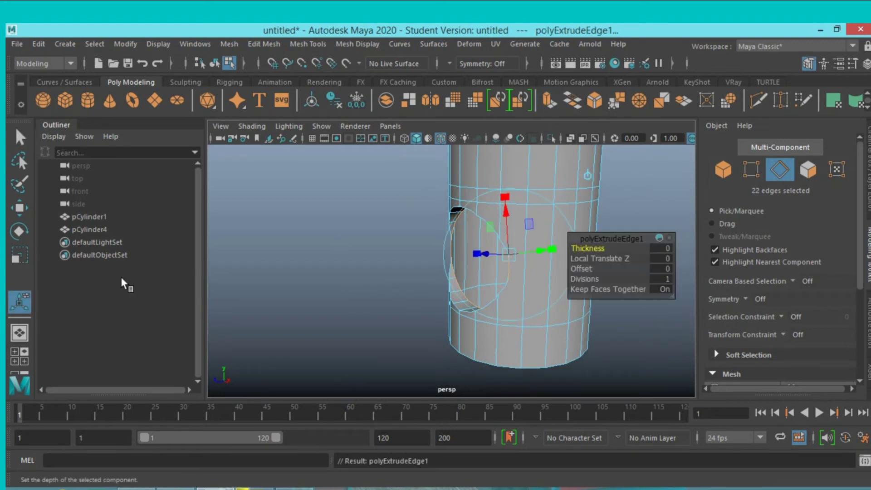
alt+drag(334, 289, 327, 297)
key(w)
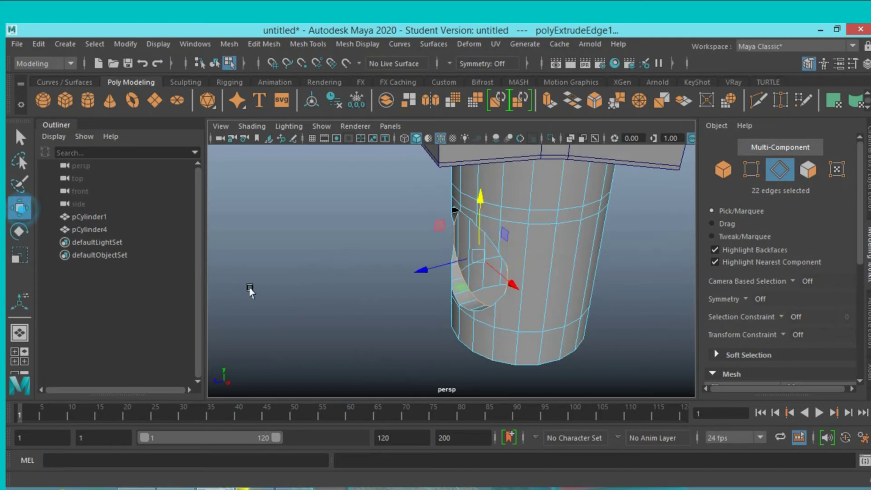
mouse_move(414, 272)
mouse_down()
mouse_move(327, 305)
mouse_move(398, 286)
mouse_move(368, 290)
mouse_move(358, 298)
mouse_move(369, 302)
mouse_move(364, 306)
mouse_up()
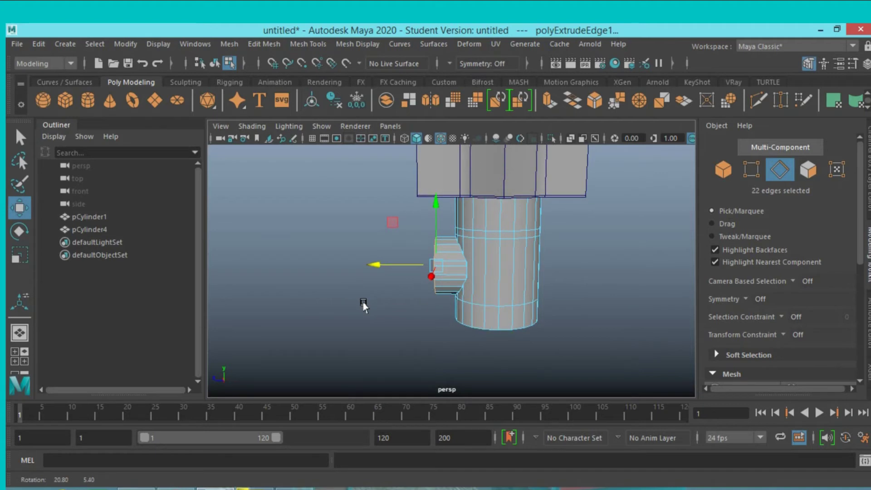
click(550, 99)
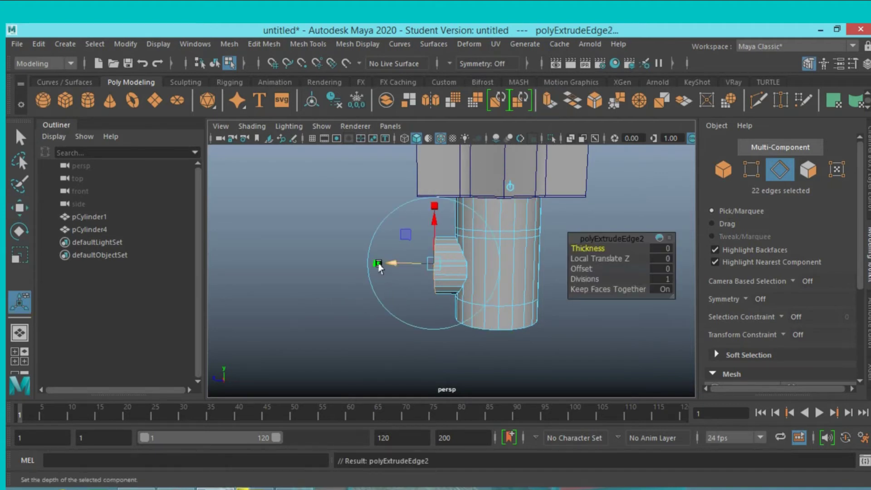
drag(386, 263, 364, 263)
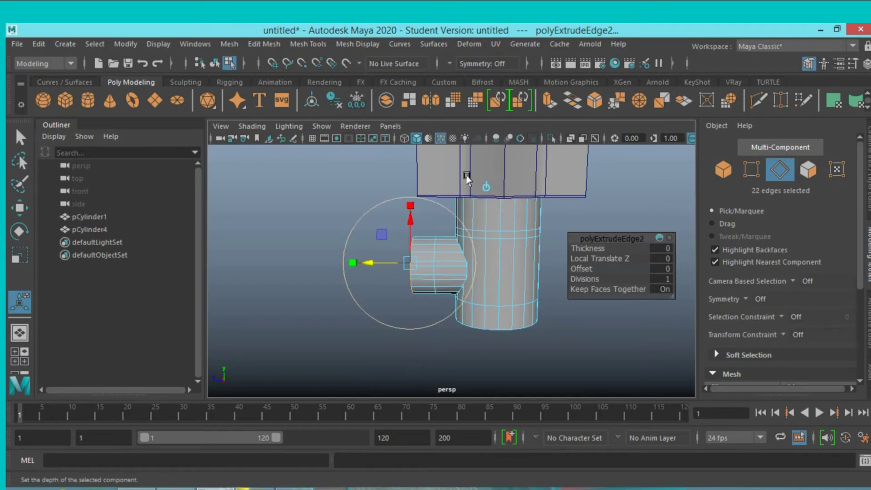
click(551, 108)
mouse_move(369, 263)
mouse_down()
mouse_move(343, 263)
mouse_move(321, 288)
mouse_up()
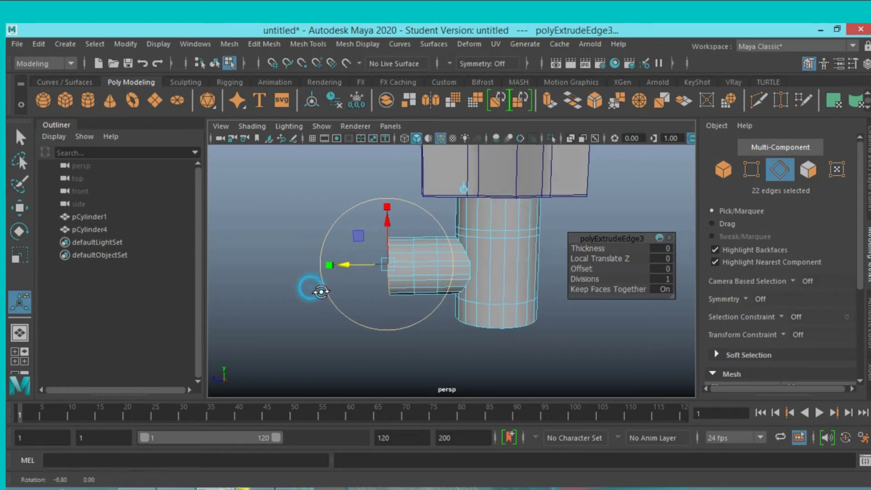
click(550, 101)
drag(342, 271, 292, 274)
Undo a trial tilt of the end ring, then shift the spout end left and slightly down
key(e)
click(18, 230)
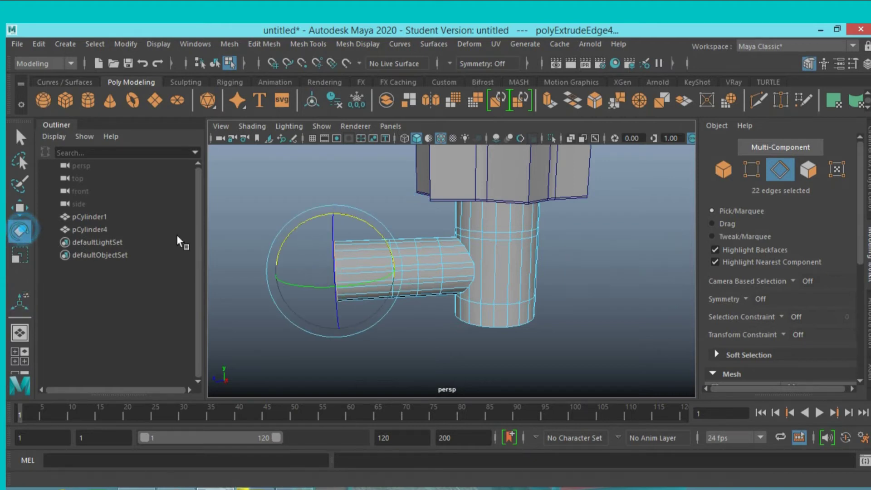
drag(308, 220, 301, 233)
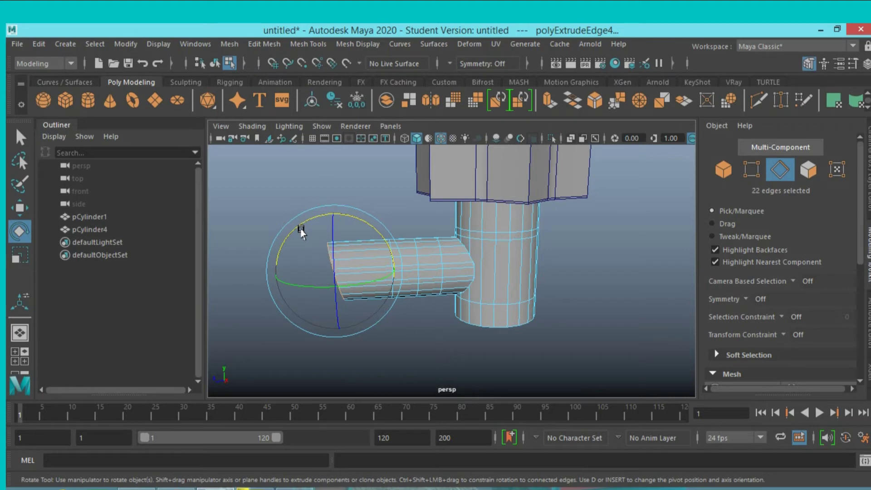
key(ctrl+z)
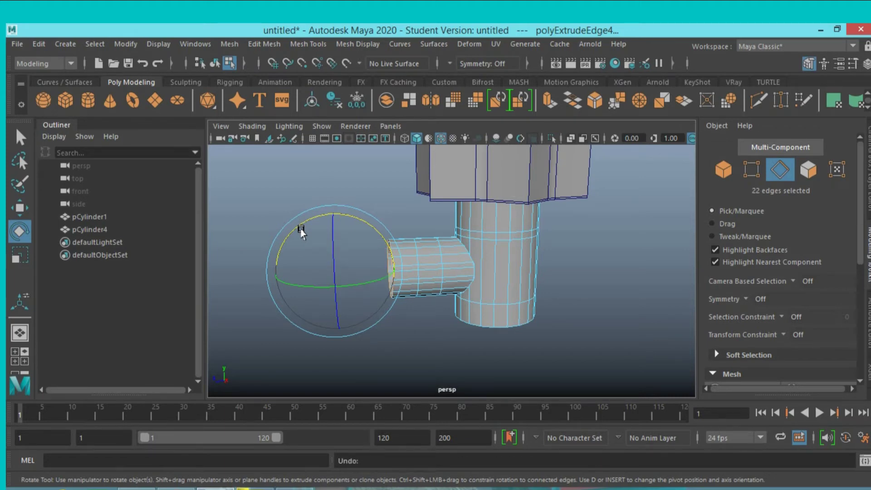
key(w)
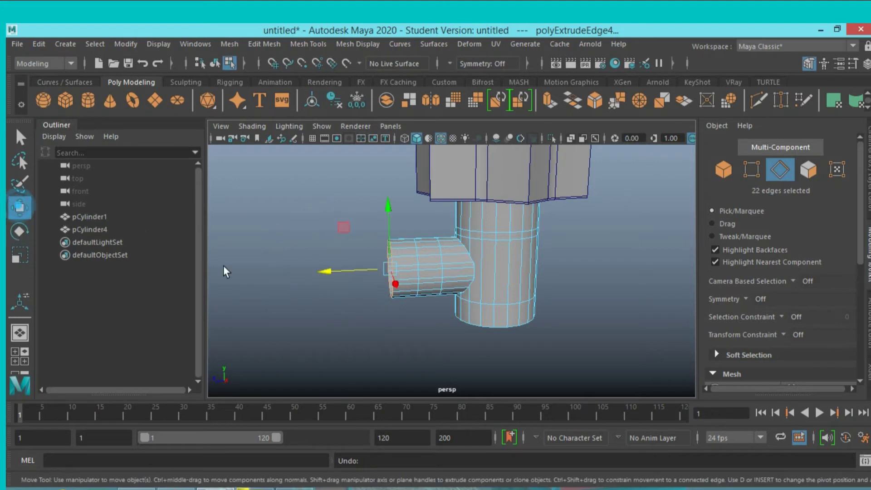
drag(328, 274, 301, 277)
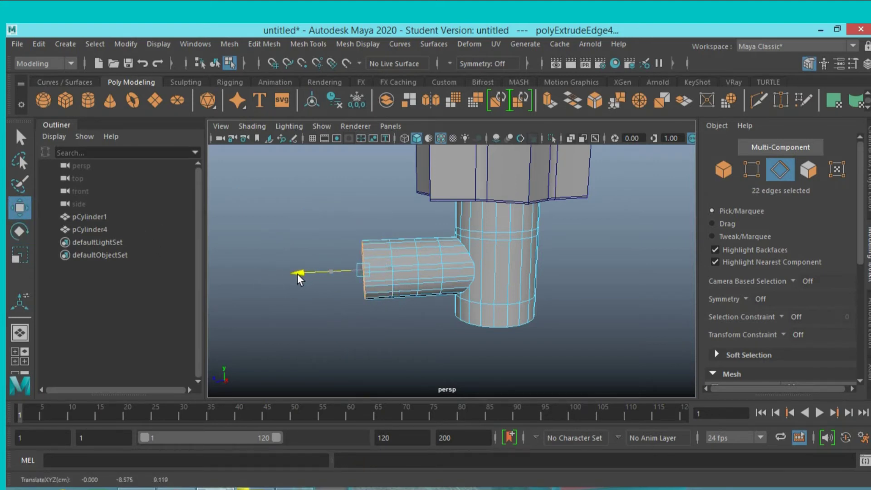
drag(299, 279, 302, 280)
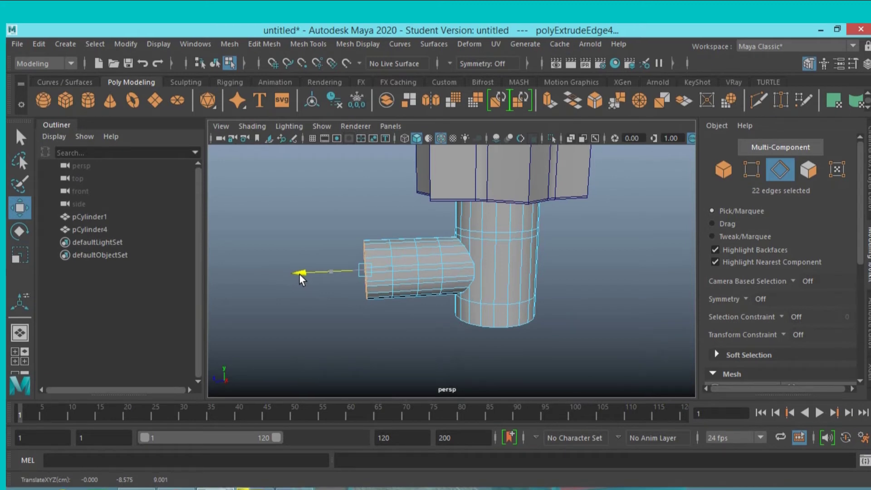
drag(362, 211, 364, 219)
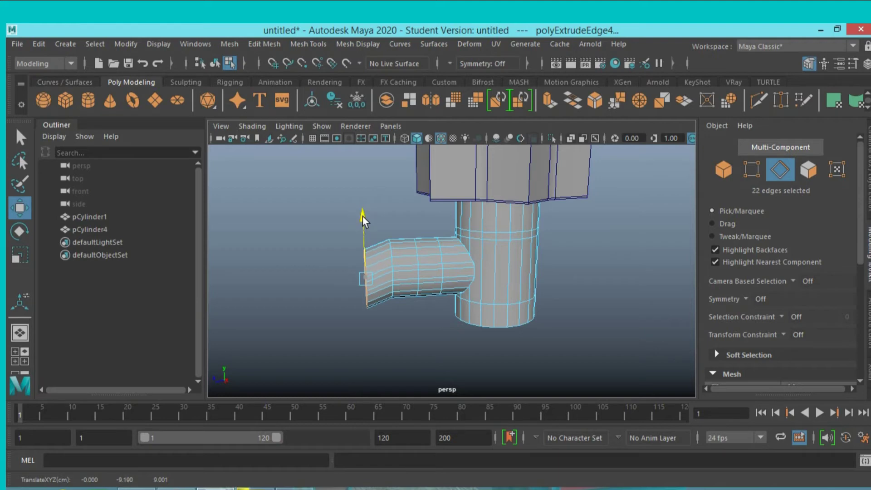
key(q)
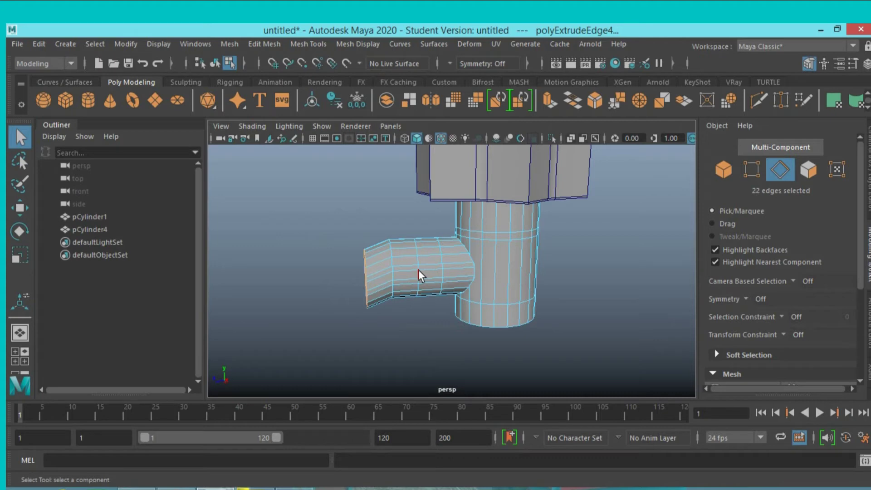
Raise successive spout edge loops to bend the spout upward into an elbow
click(419, 272)
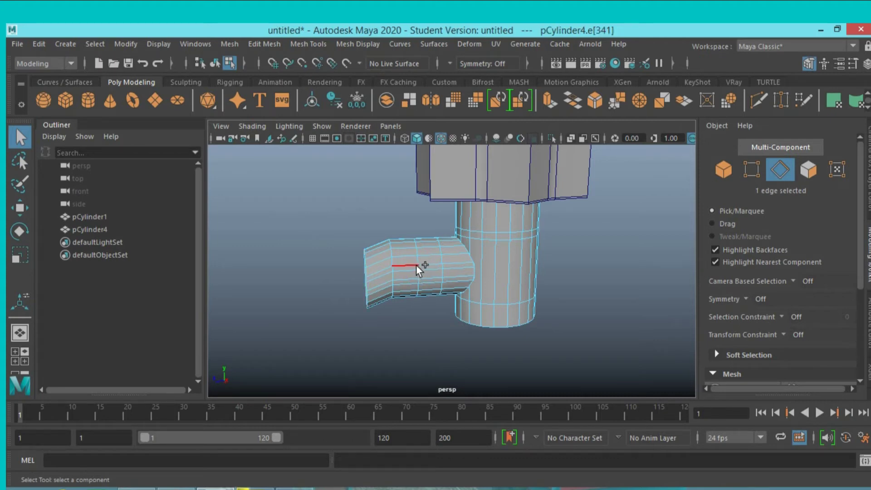
double_click(419, 271)
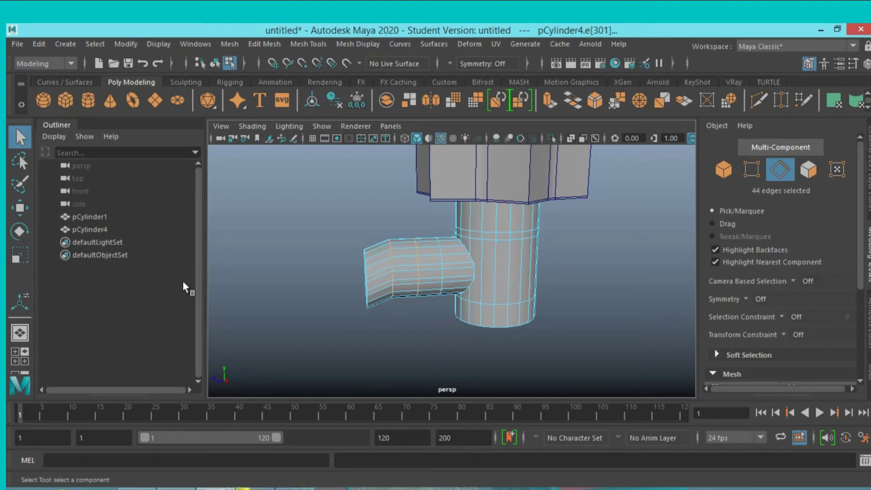
click(20, 208)
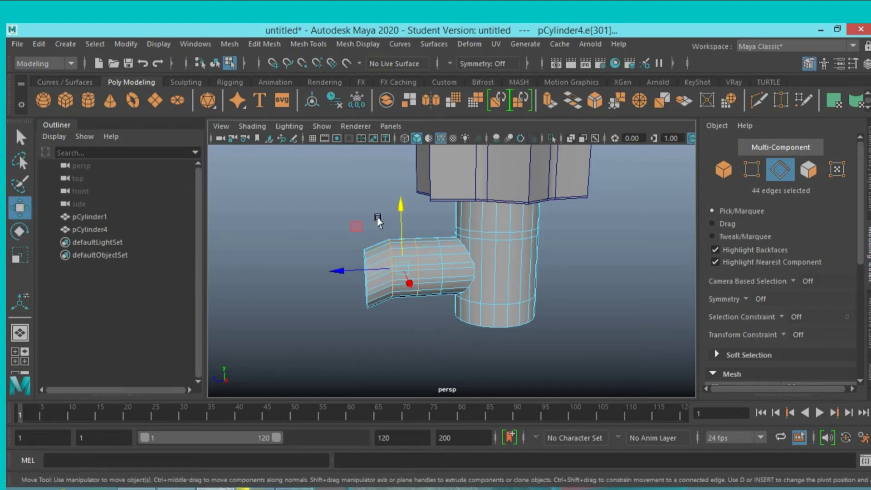
drag(397, 211, 399, 186)
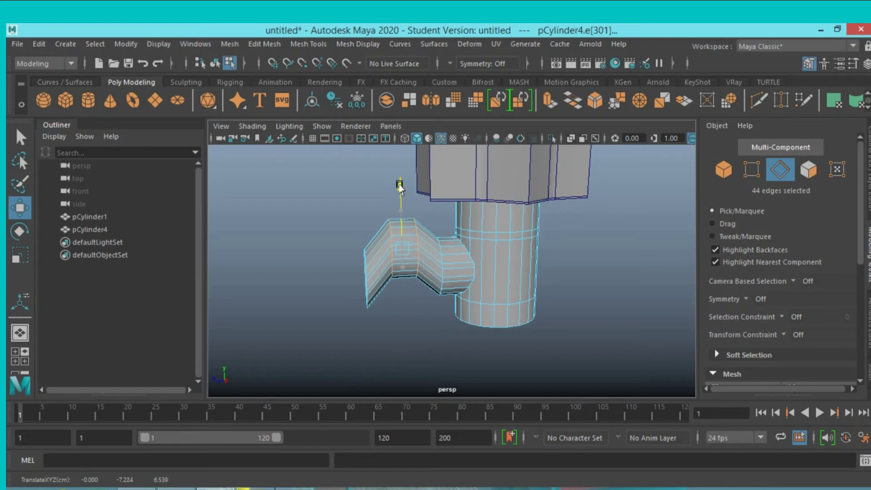
double_click(442, 271)
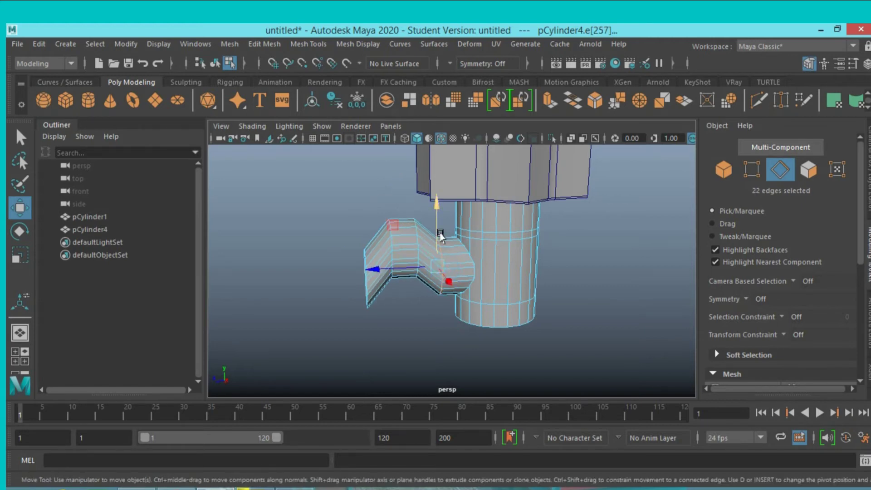
drag(435, 217, 440, 203)
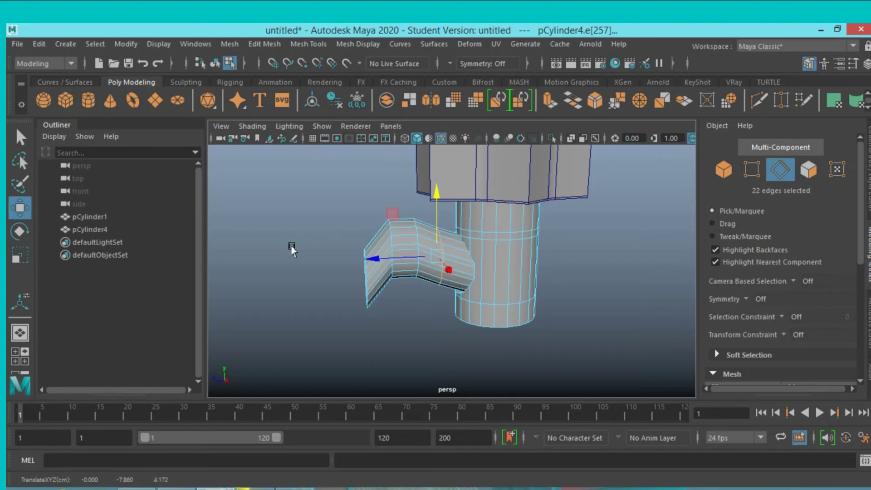
mouse_move(292, 250)
alt+mouse_down()
mouse_move(380, 249)
mouse_move(389, 248)
mouse_move(364, 243)
mouse_move(411, 232)
mouse_move(572, 254)
mouse_move(499, 270)
mouse_move(362, 276)
mouse_move(399, 272)
mouse_move(413, 286)
mouse_move(397, 348)
mouse_move(327, 346)
alt+mouse_up()
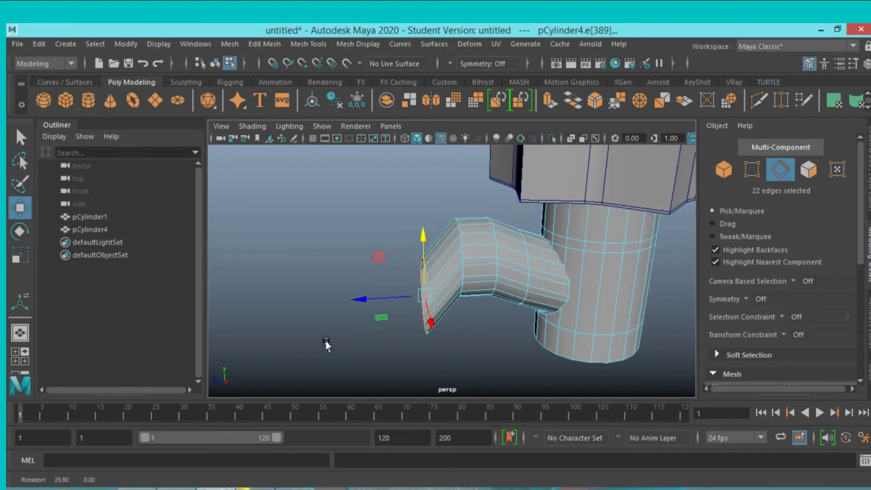
drag(422, 237, 422, 219)
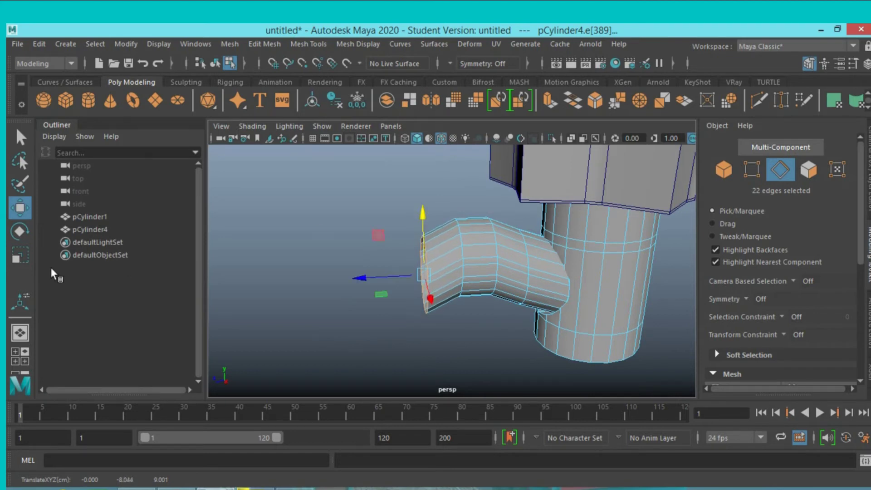
Tilt the spout's end loop, then extrude a new section out down-left from the tip
click(19, 231)
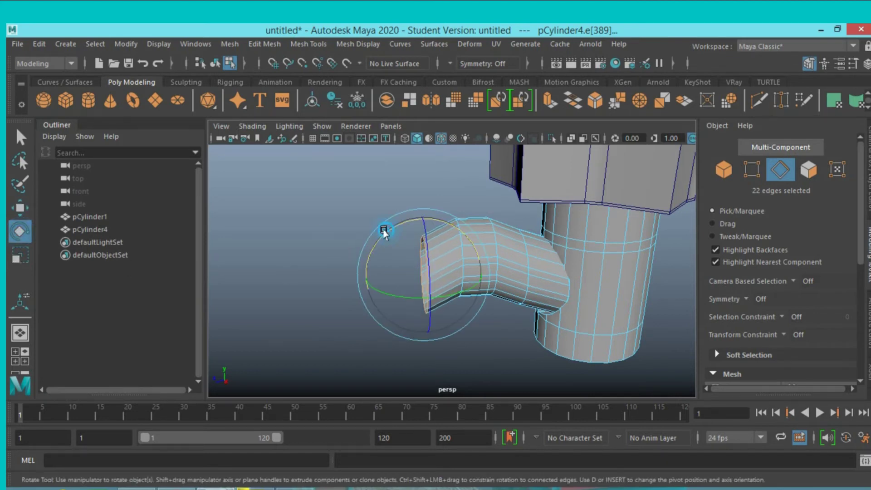
drag(384, 233, 380, 236)
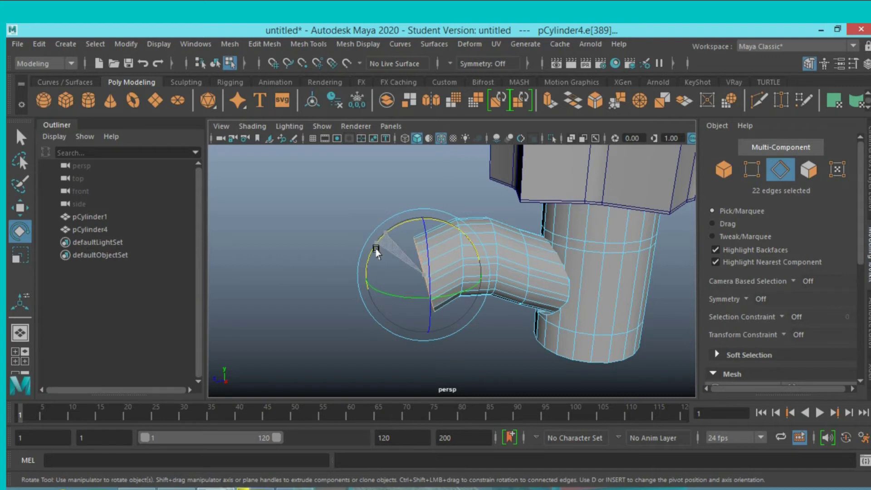
drag(376, 262, 379, 287)
alt+drag(312, 325, 564, 327)
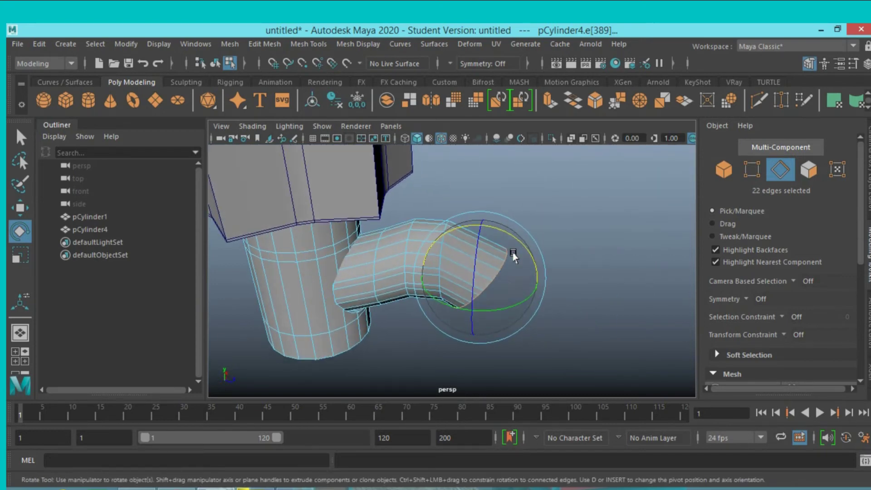
drag(516, 232, 517, 244)
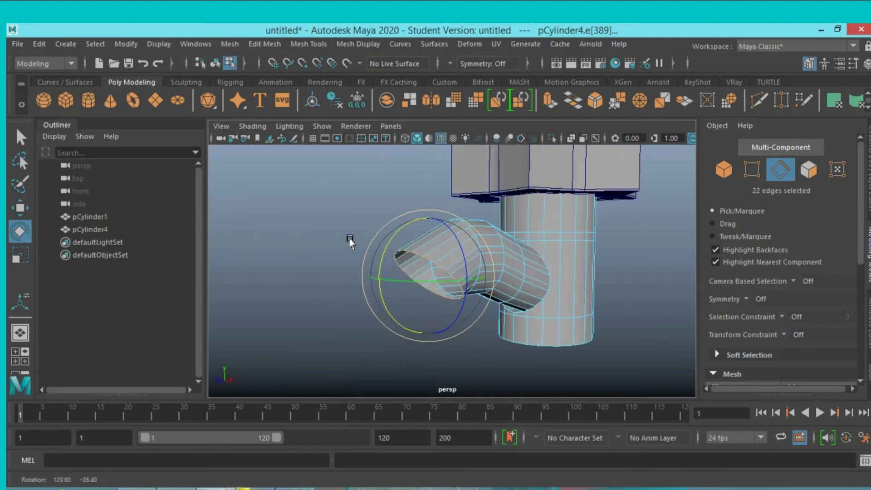
alt+drag(562, 269, 353, 251)
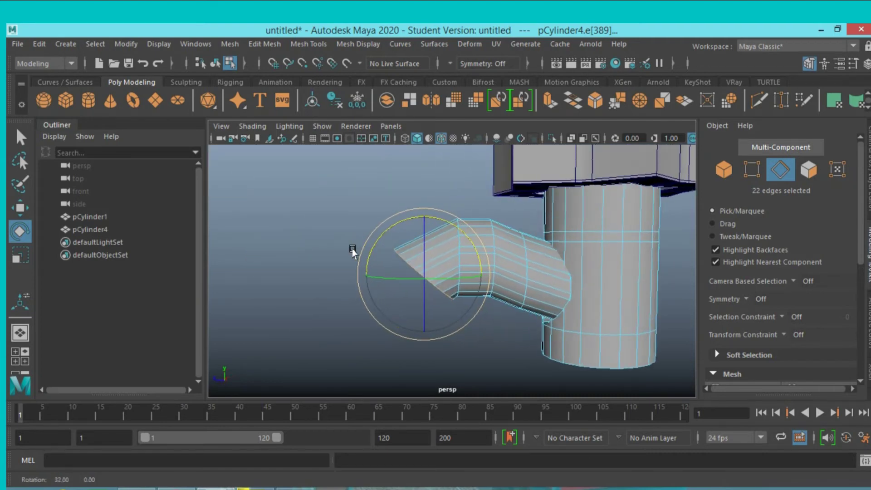
click(551, 102)
mouse_move(390, 301)
mouse_down()
mouse_move(379, 322)
mouse_move(374, 309)
mouse_up()
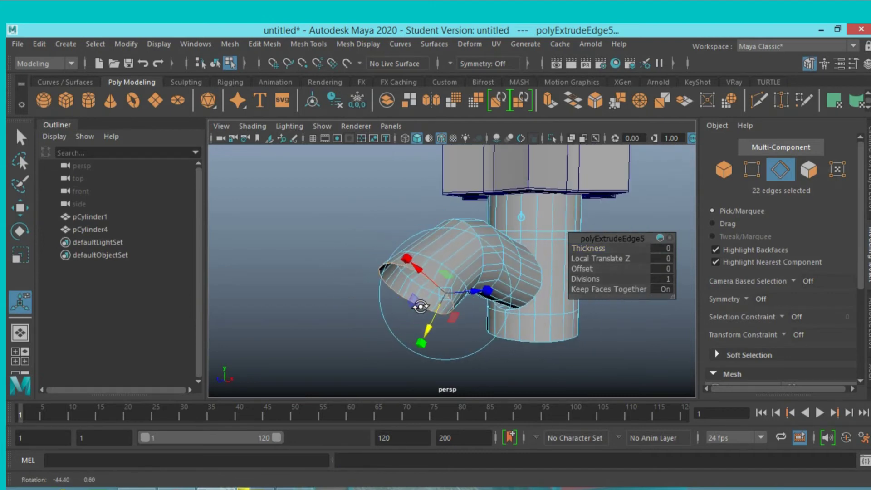
Angle the spout's new end downward and extrude one more section from the tip
click(20, 232)
drag(373, 241, 368, 252)
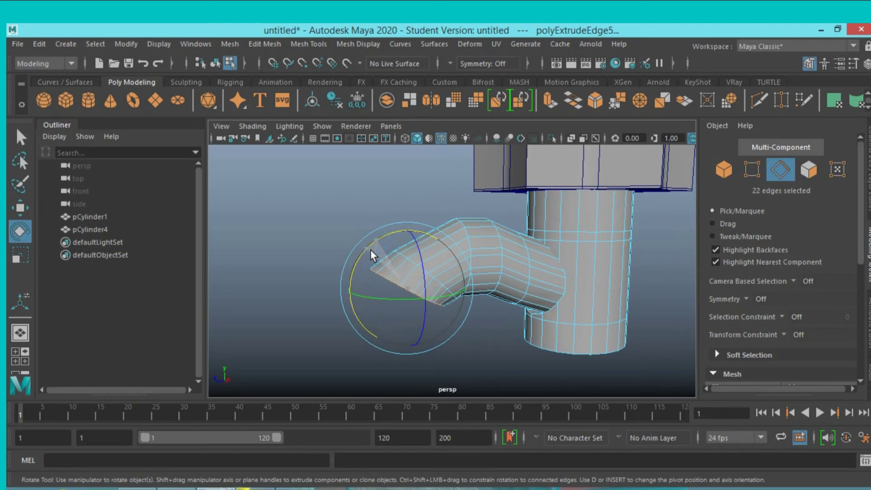
click(550, 99)
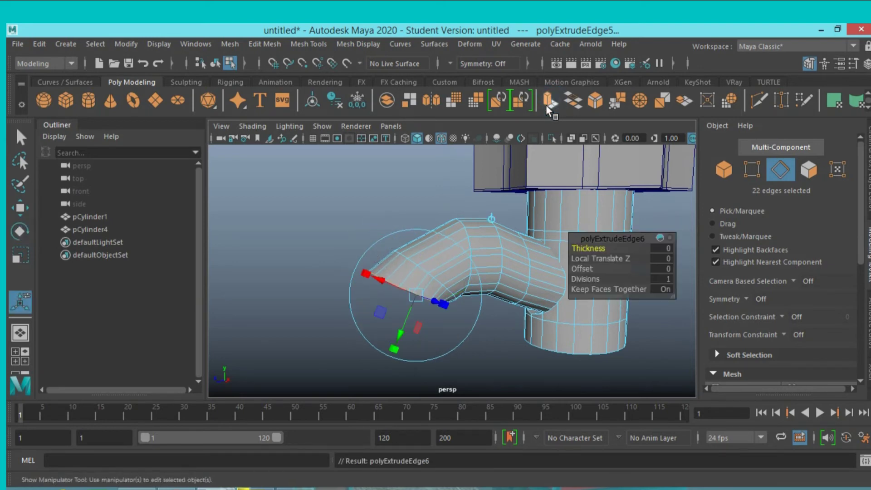
mouse_move(400, 336)
mouse_down()
mouse_move(390, 351)
mouse_move(404, 310)
mouse_up()
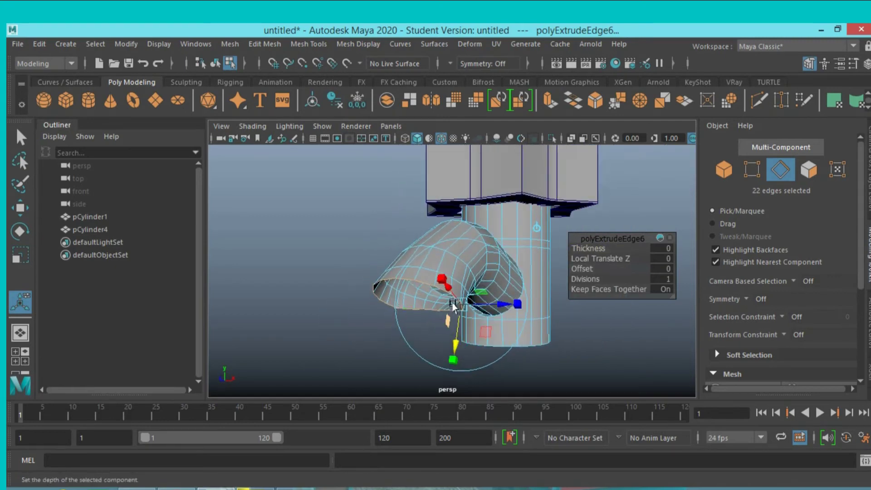
Shrink the new end section uniformly to narrow the tip, undoing a trial flattening
click(440, 278)
mouse_move(456, 306)
mouse_down()
mouse_move(382, 313)
mouse_move(389, 298)
mouse_move(349, 321)
mouse_move(343, 313)
mouse_move(325, 342)
mouse_up()
click(16, 251)
drag(340, 312, 356, 311)
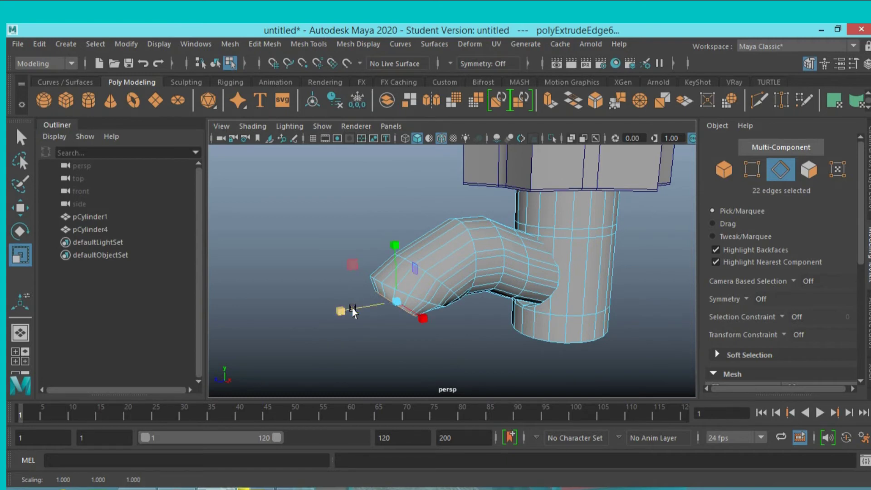
key(ctrl+z)
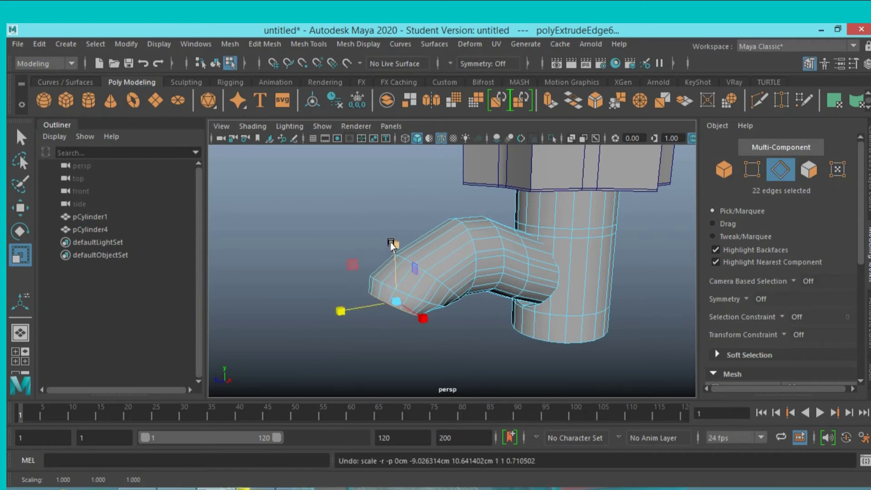
click(394, 245)
mouse_move(358, 319)
alt+mouse_down()
mouse_move(544, 290)
mouse_move(574, 305)
mouse_move(550, 296)
alt+mouse_up()
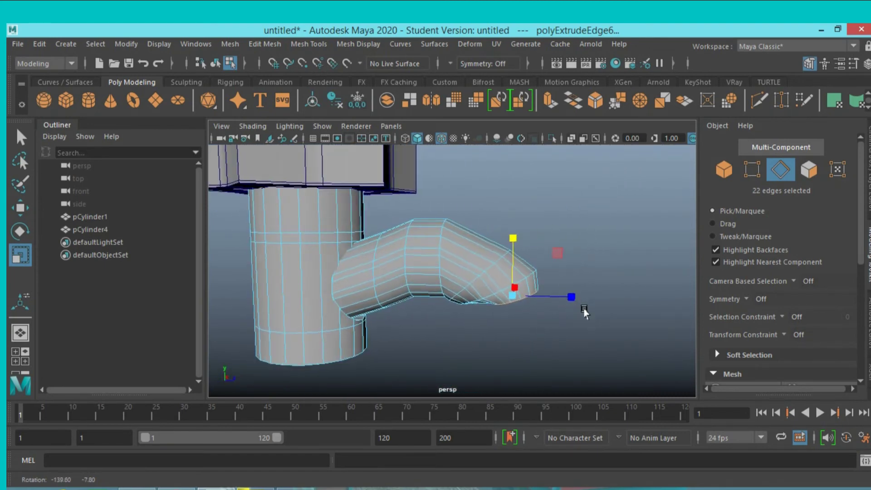
key(q)
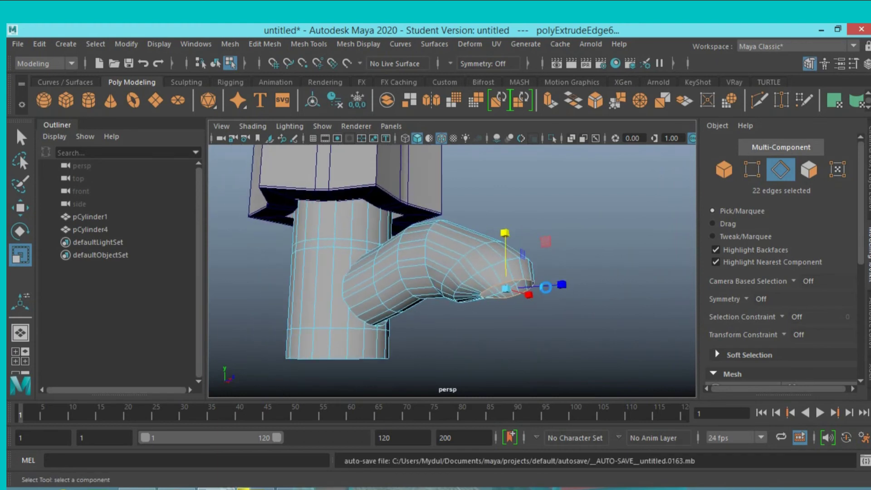
Slightly enlarge the spout's open end and make it a bit taller
click(419, 273)
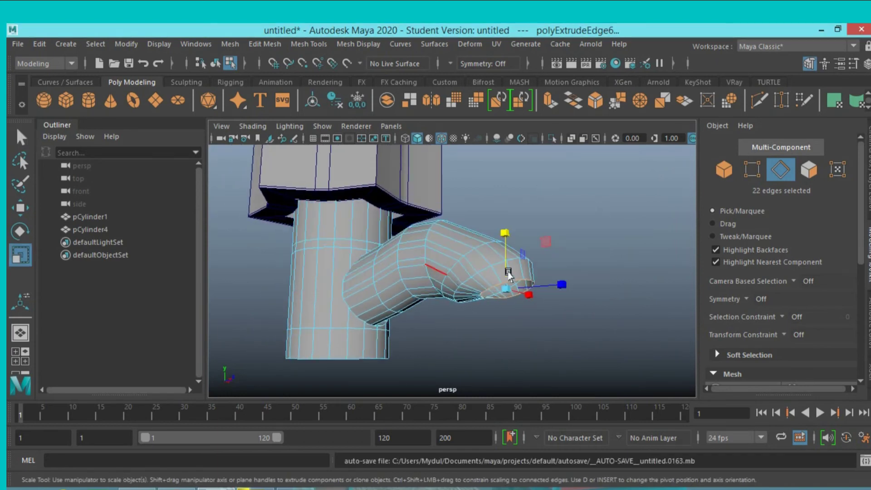
key(r)
mouse_move(609, 266)
alt+mouse_down()
mouse_move(362, 261)
mouse_move(358, 252)
mouse_move(366, 267)
mouse_move(375, 238)
mouse_move(374, 249)
alt+mouse_up()
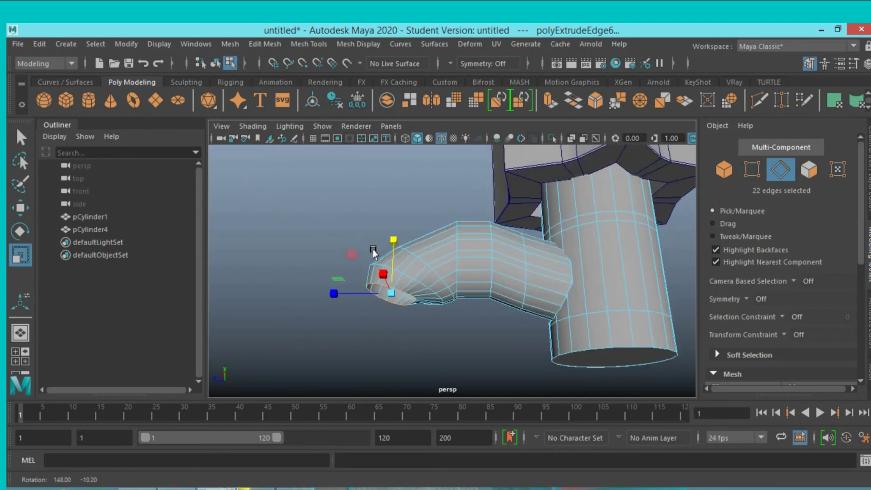
drag(390, 301, 393, 303)
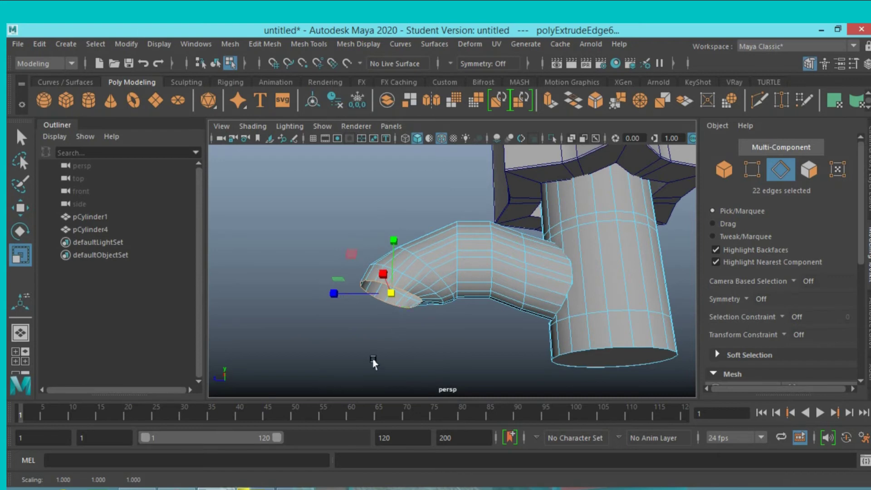
mouse_move(373, 362)
alt+mouse_down()
mouse_move(432, 350)
mouse_move(480, 366)
mouse_move(423, 286)
alt+mouse_up()
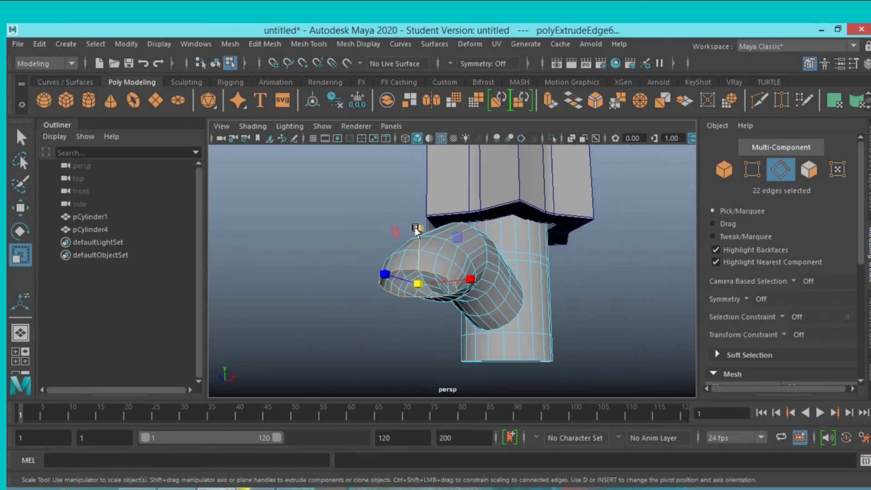
drag(417, 231, 417, 226)
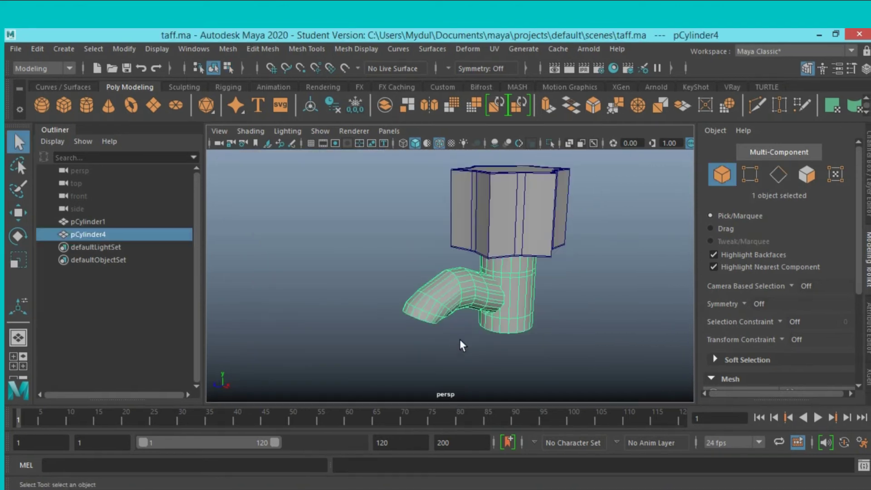
alt+drag(461, 345, 453, 340)
Create a polygon cube and scale it up large
alt+middle_drag(453, 336, 430, 311)
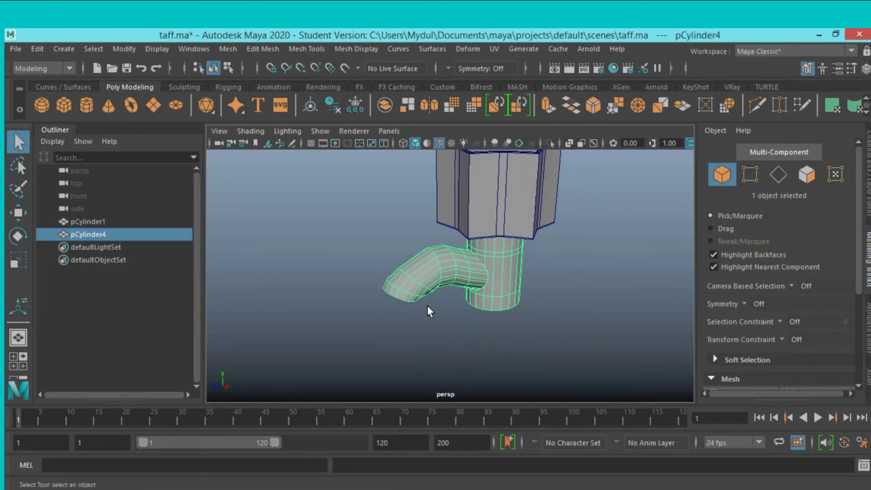
scroll(427, 307, up, 3)
alt+drag(427, 307, 431, 301)
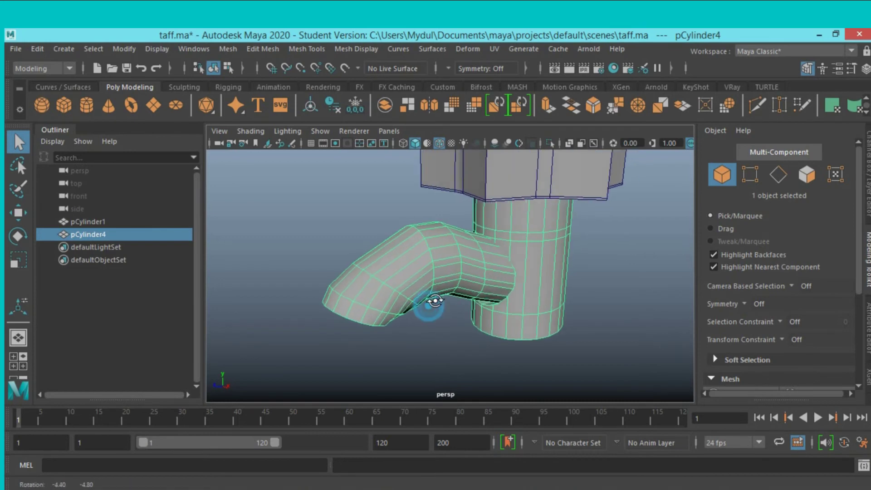
click(64, 108)
scroll(475, 289, down, 3)
scroll(432, 279, down, 3)
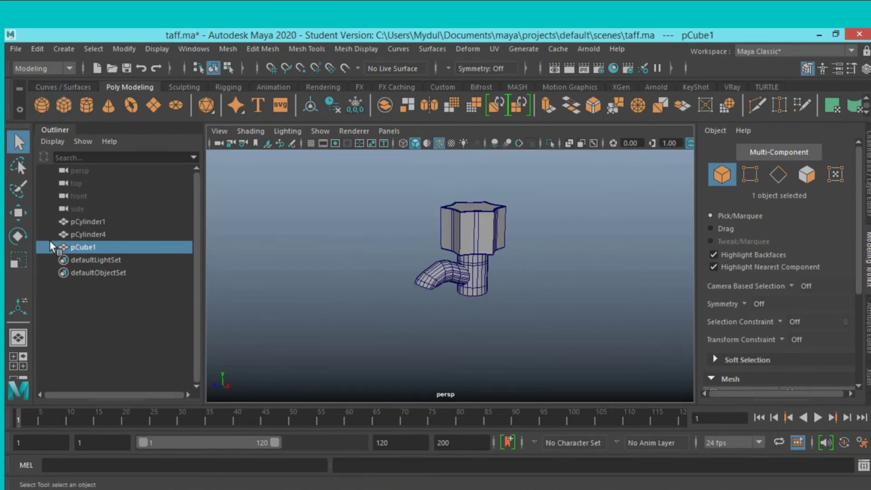
click(11, 262)
drag(470, 227, 483, 236)
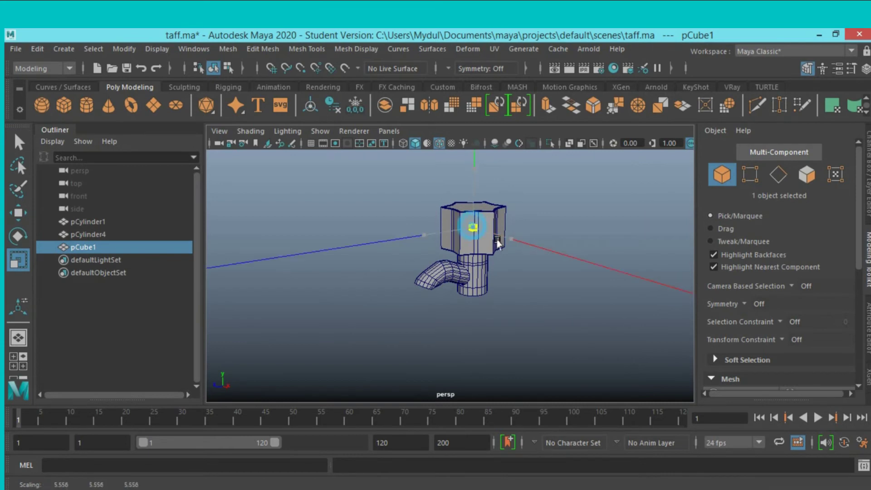
Move the cube down below the faucet and shift it along its depth axis
click(18, 212)
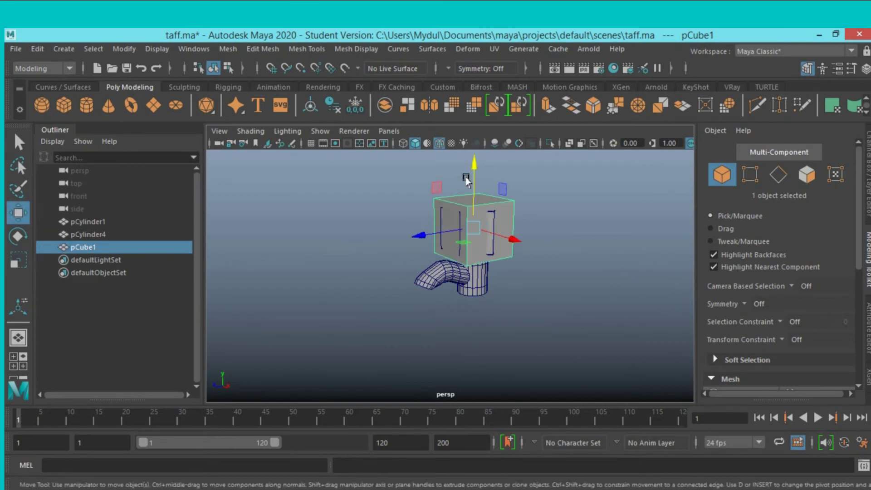
drag(466, 178, 463, 257)
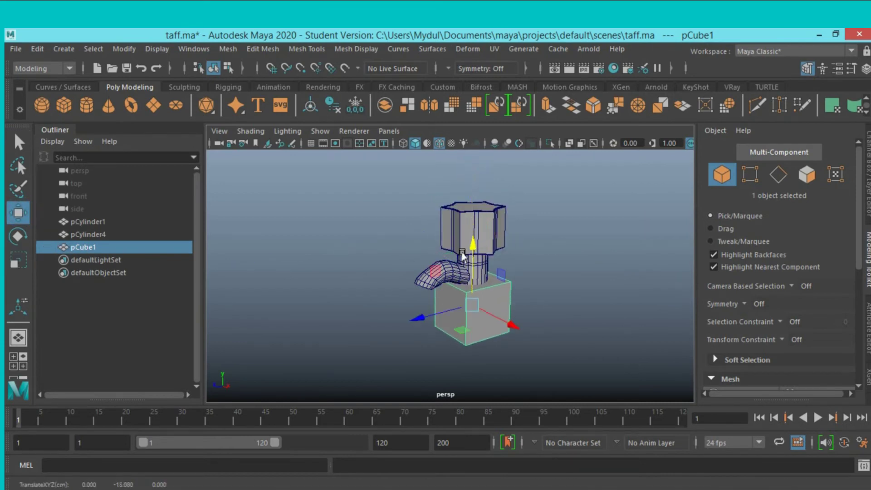
alt+right_drag(463, 257, 459, 195)
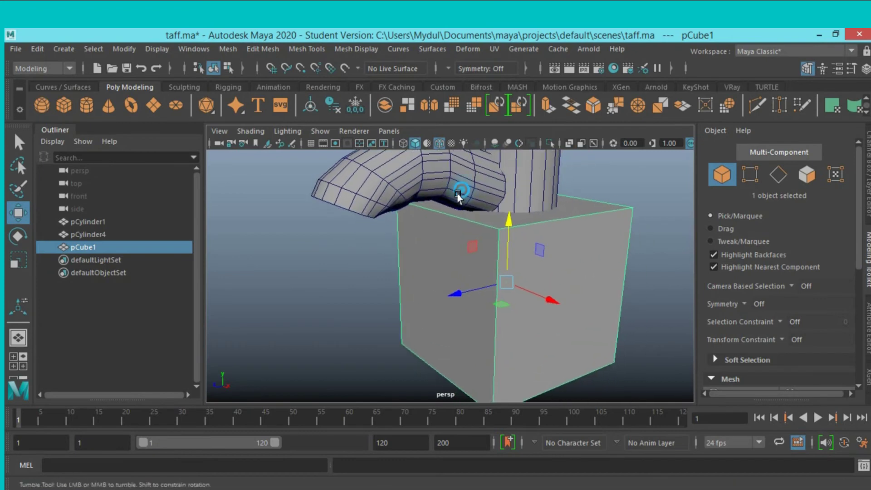
alt+drag(459, 195, 454, 200)
drag(467, 268, 435, 280)
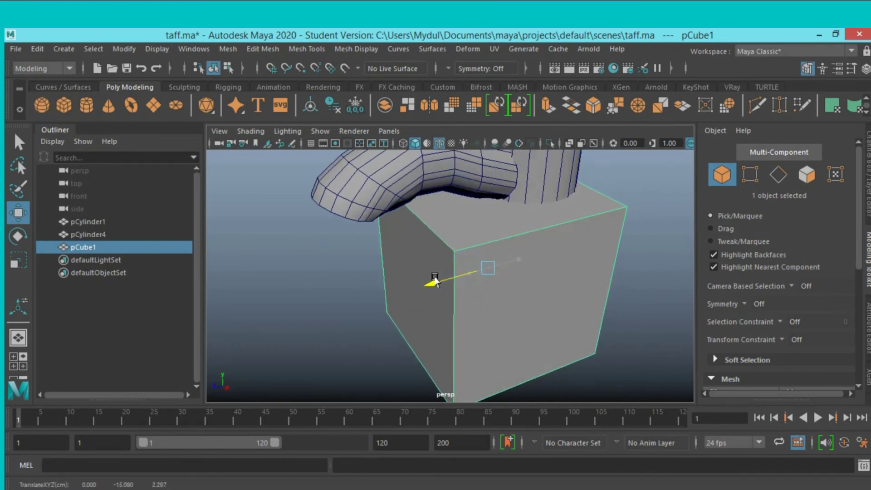
scroll(510, 268, up, 4)
scroll(508, 273, down, 5)
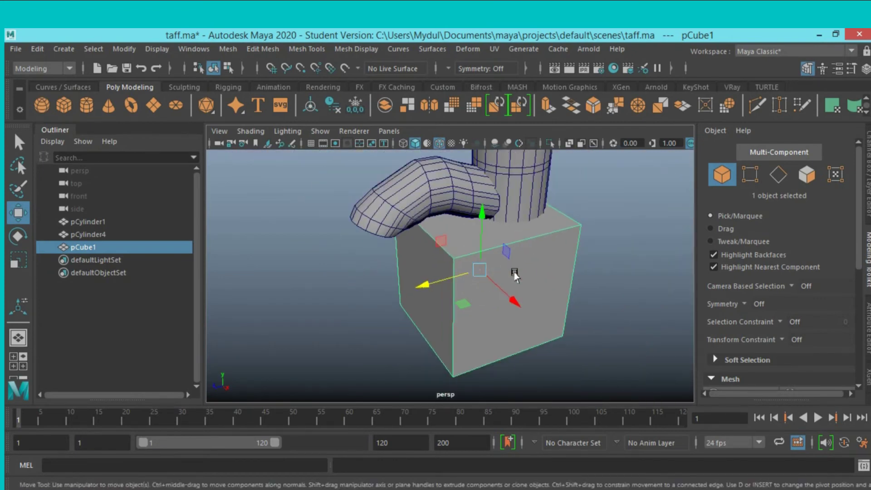
mouse_move(515, 276)
alt+mouse_down()
mouse_move(522, 267)
mouse_move(621, 272)
mouse_move(570, 265)
alt+mouse_up()
Flatten the cube into a thin slab and raise it toward the bottom of the stem
click(18, 261)
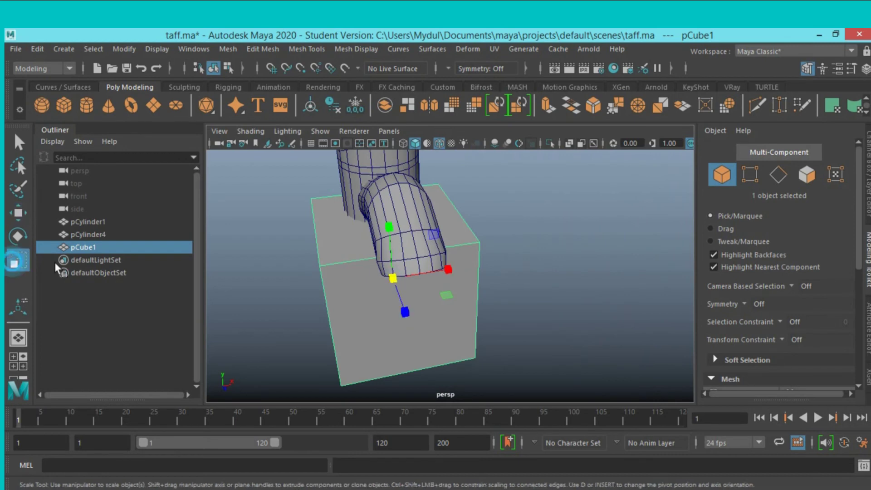
drag(389, 227, 394, 283)
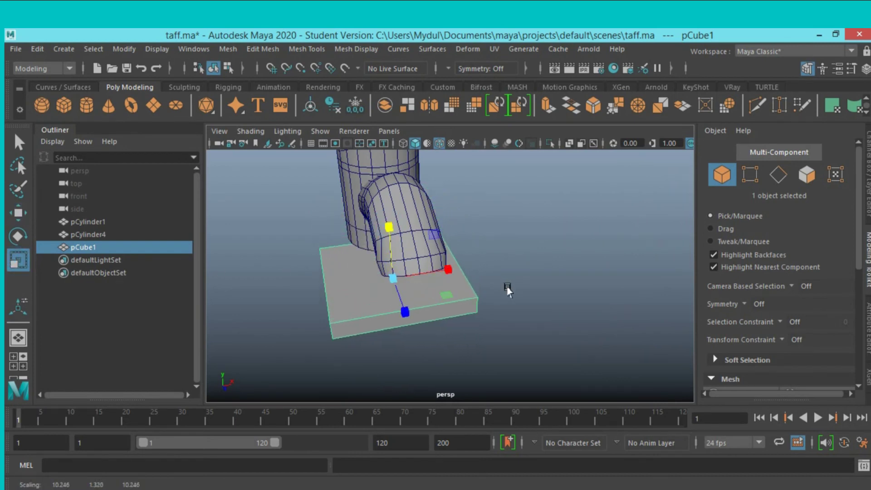
mouse_move(508, 289)
alt+mouse_down()
mouse_move(424, 278)
mouse_move(373, 258)
mouse_move(463, 249)
mouse_move(390, 272)
alt+mouse_up()
scroll(373, 259, down, 3)
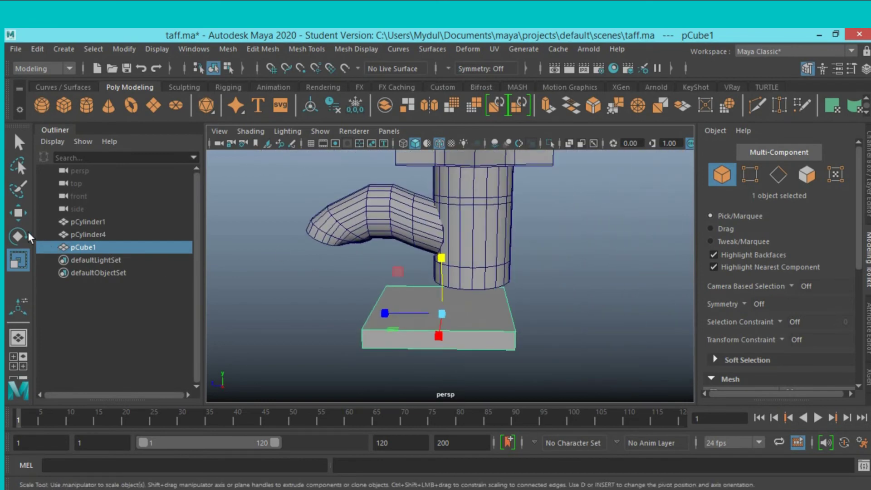
click(19, 213)
drag(442, 250, 450, 213)
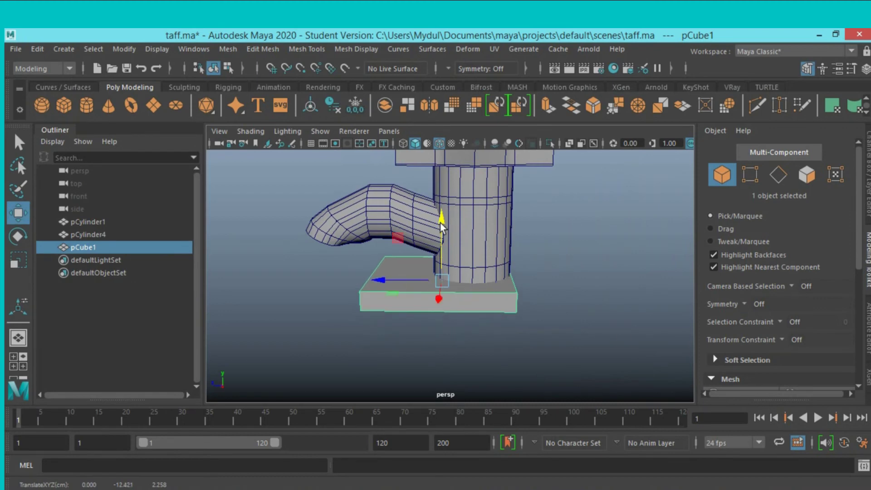
drag(379, 275, 385, 275)
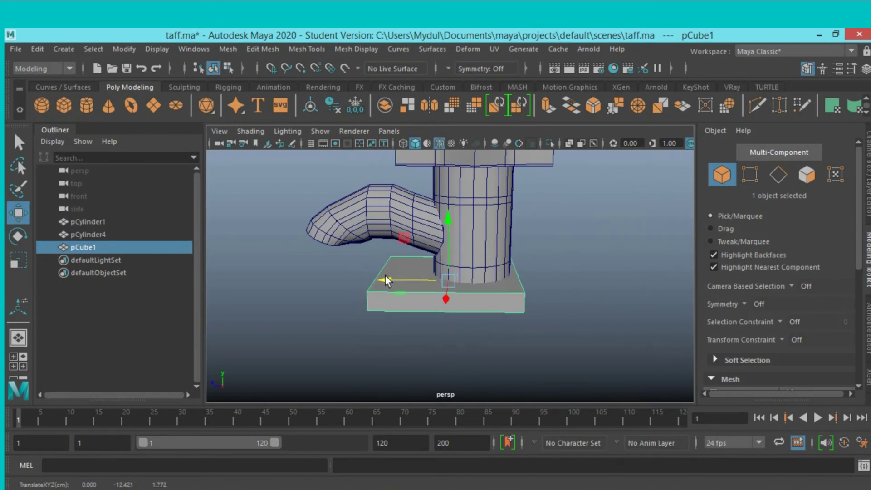
mouse_move(515, 261)
alt+mouse_down()
mouse_move(584, 259)
mouse_move(558, 267)
mouse_move(578, 271)
mouse_move(657, 229)
alt+mouse_up()
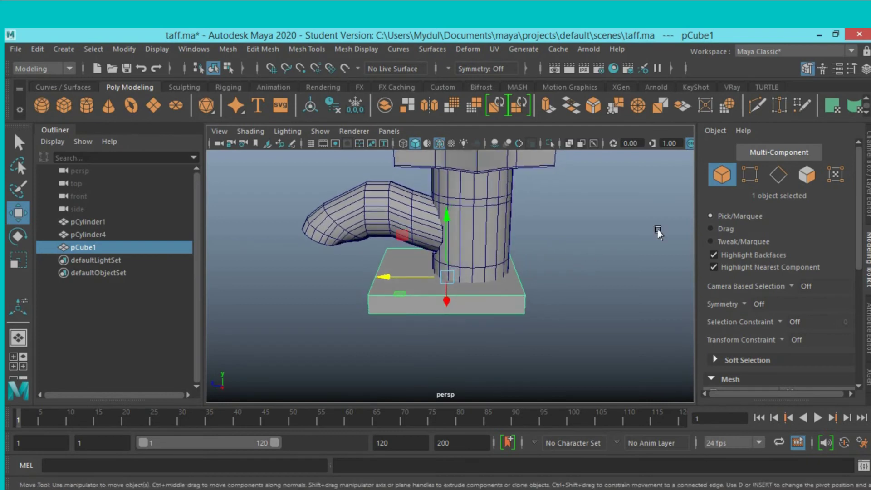
Widen the slab sideways into a base plate about 15.4 × 1.3 × 10.2
click(748, 177)
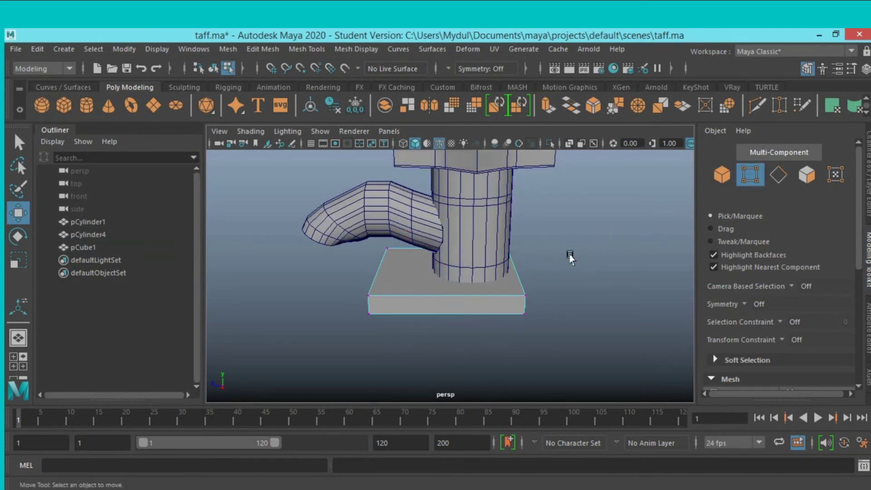
click(723, 179)
mouse_move(544, 254)
alt+mouse_down()
mouse_move(522, 249)
mouse_move(650, 258)
alt+mouse_up()
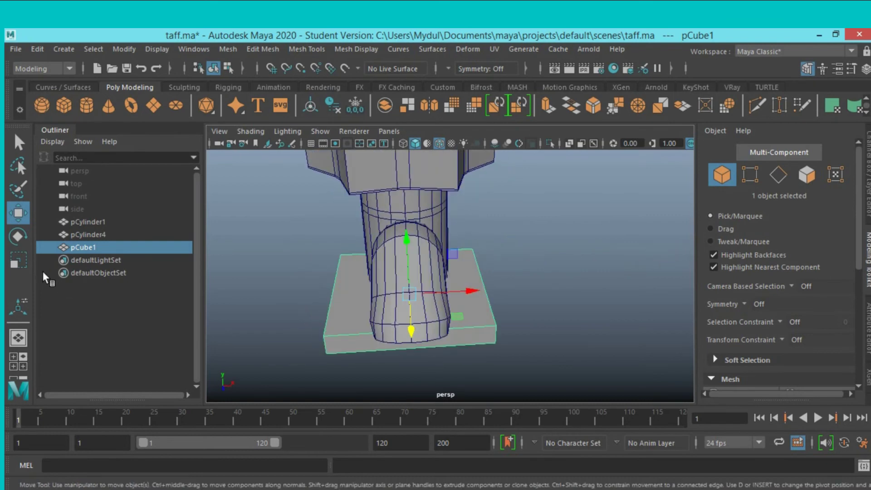
key(r)
mouse_move(466, 291)
mouse_down()
mouse_move(525, 295)
mouse_move(502, 306)
mouse_move(445, 282)
mouse_move(458, 283)
mouse_up()
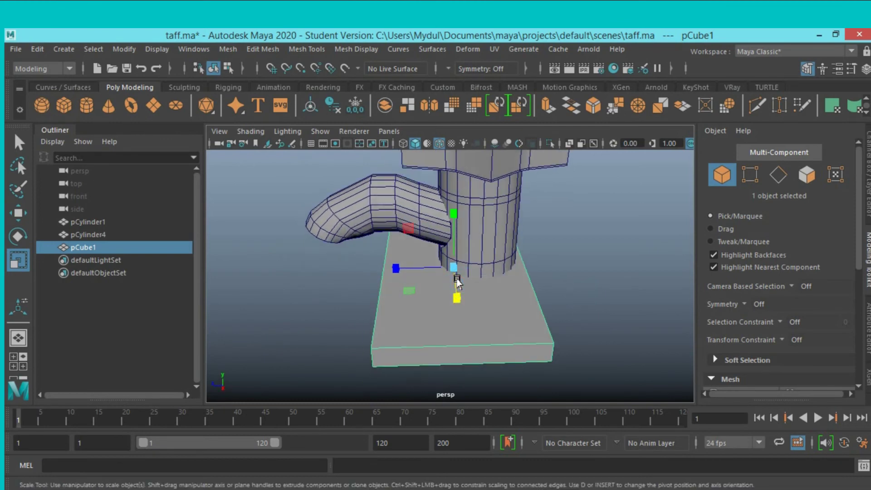
Insert an edge loop across the slab with Insert Edge Loop
click(313, 50)
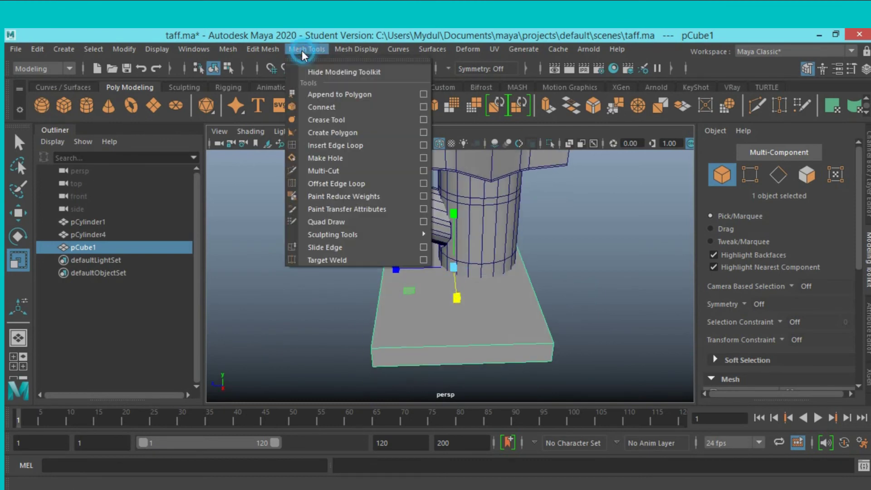
click(326, 145)
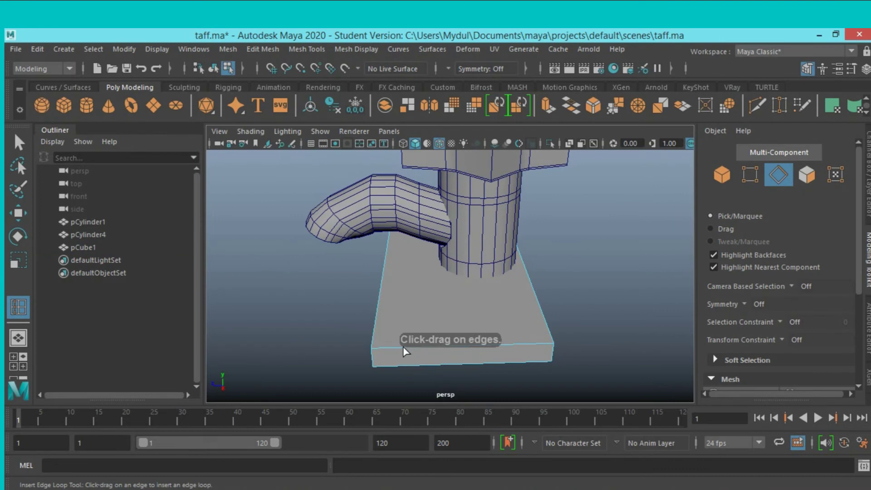
click(433, 355)
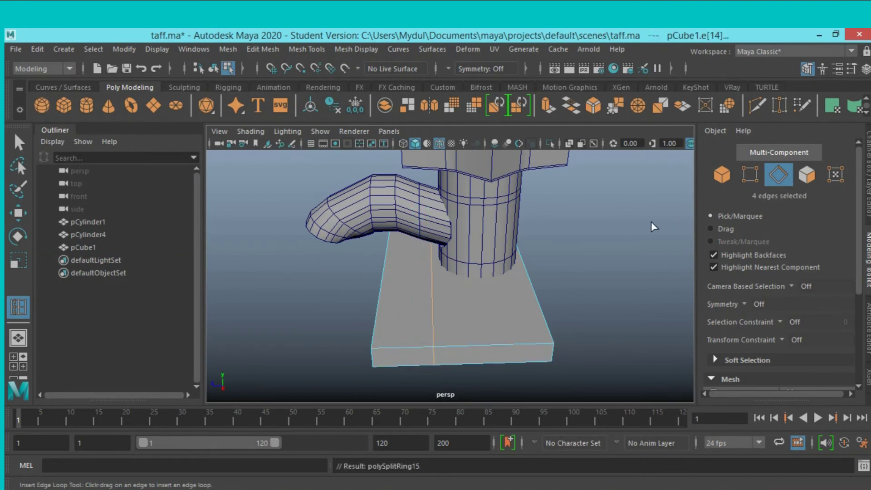
Select the four vertices at one end of the slab and pull them outward along X
click(752, 176)
click(19, 144)
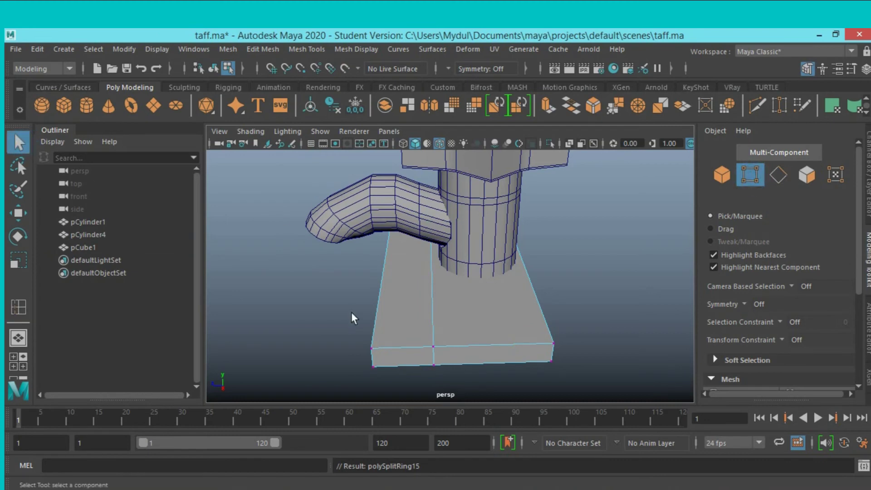
mouse_move(350, 315)
alt+mouse_down()
mouse_move(360, 302)
mouse_move(382, 350)
alt+mouse_up()
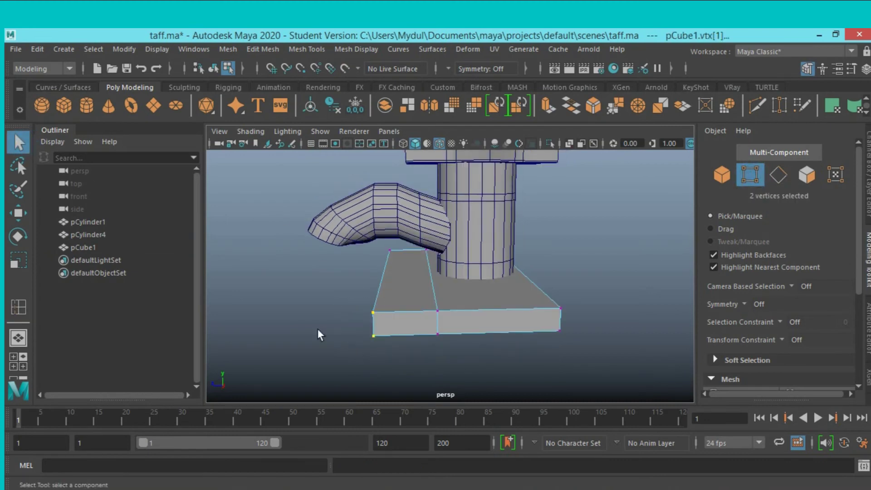
mouse_move(319, 335)
alt+mouse_down()
mouse_move(535, 350)
mouse_move(545, 354)
mouse_move(521, 363)
mouse_move(558, 364)
alt+mouse_up()
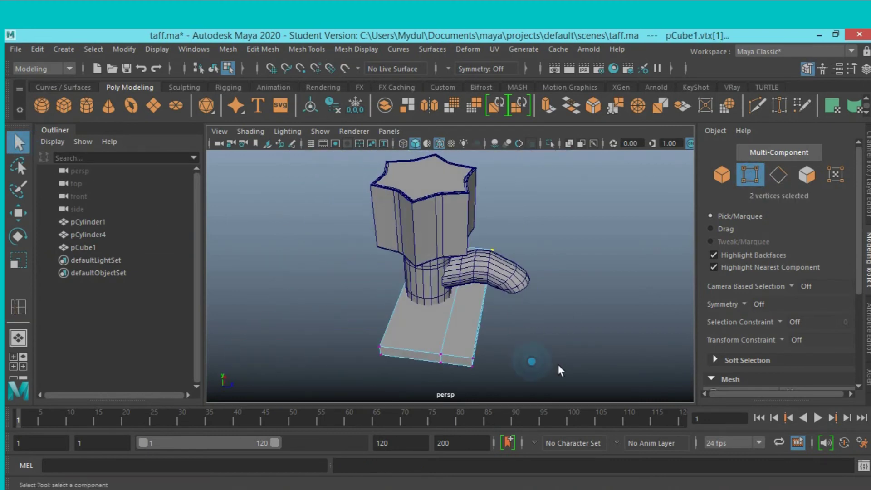
drag(521, 395, 465, 337)
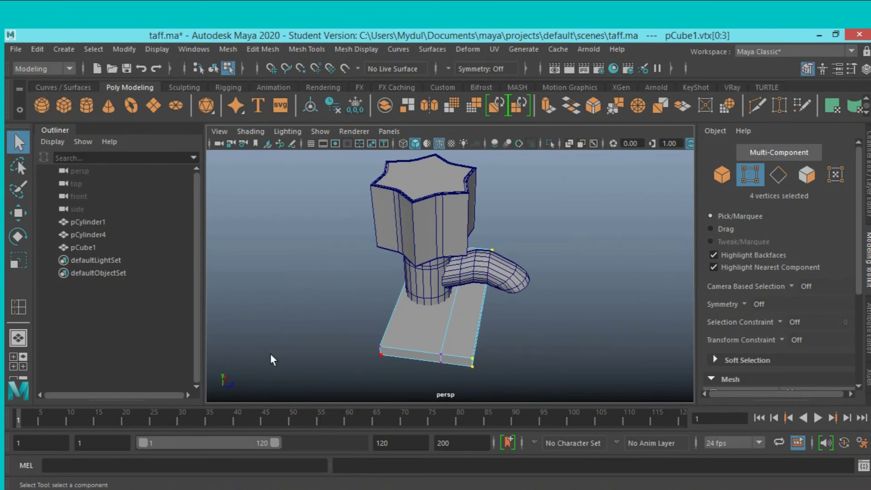
click(17, 212)
mouse_move(547, 312)
mouse_down()
mouse_move(638, 336)
mouse_move(642, 302)
mouse_move(632, 312)
mouse_up()
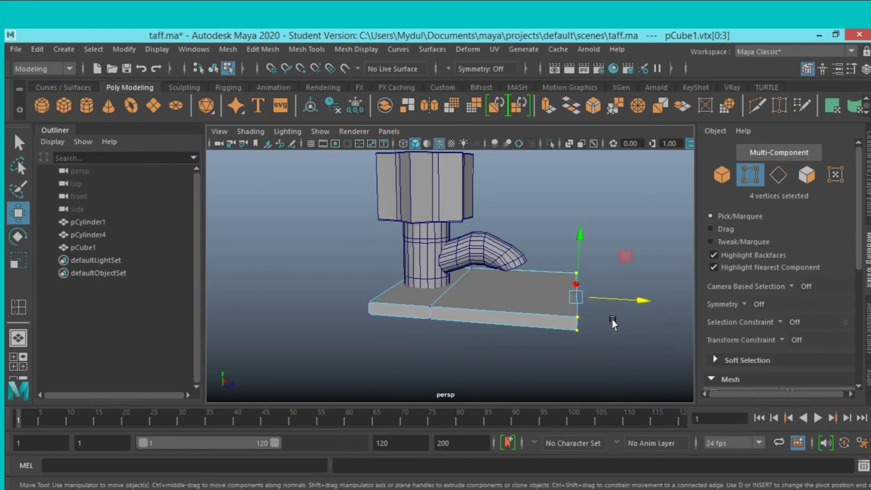
Select the slab's bottom vertices in the front view and lower them to deepen the block
key(space)
key(space)
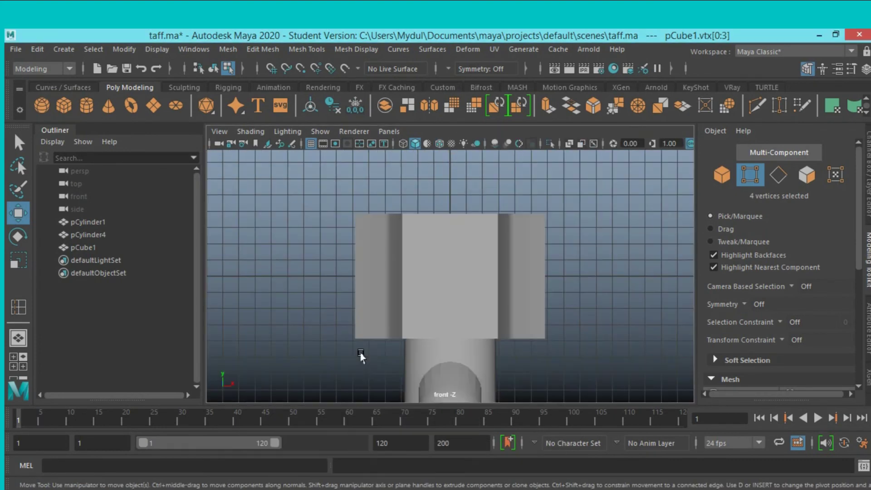
scroll(362, 355, down, 5)
scroll(366, 353, down, 2)
drag(557, 395, 363, 350)
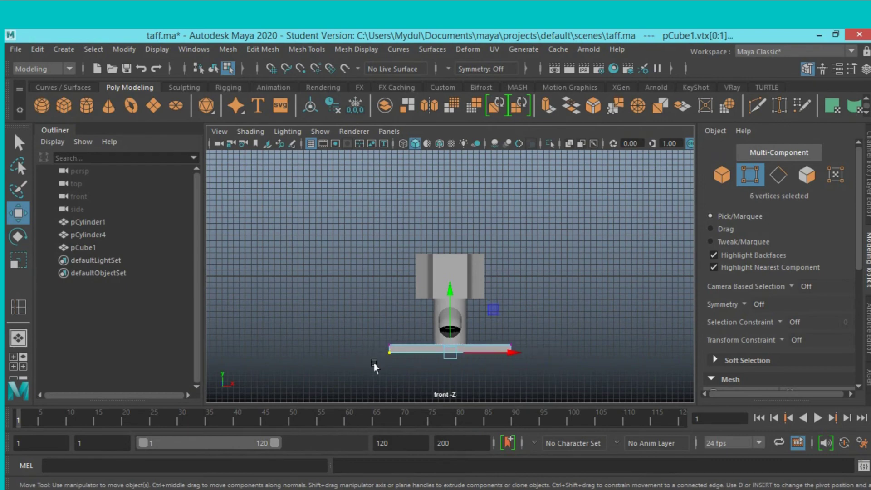
key(space)
key(space)
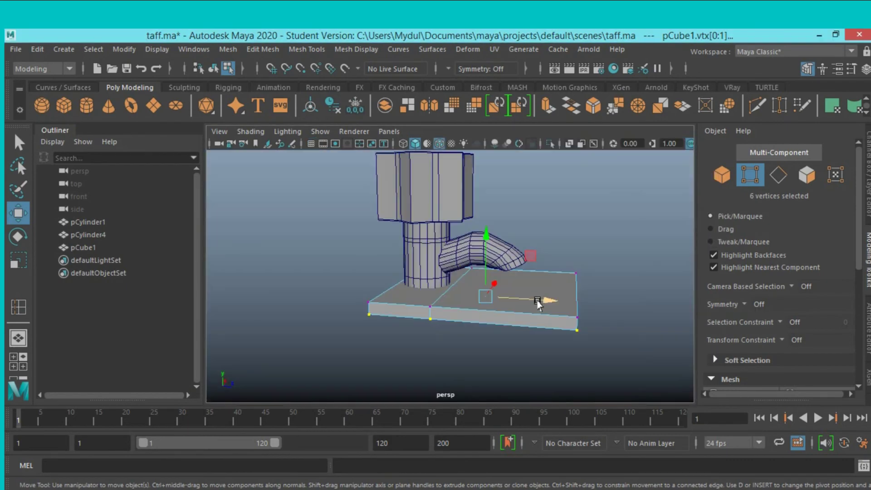
alt+drag(546, 297, 517, 297)
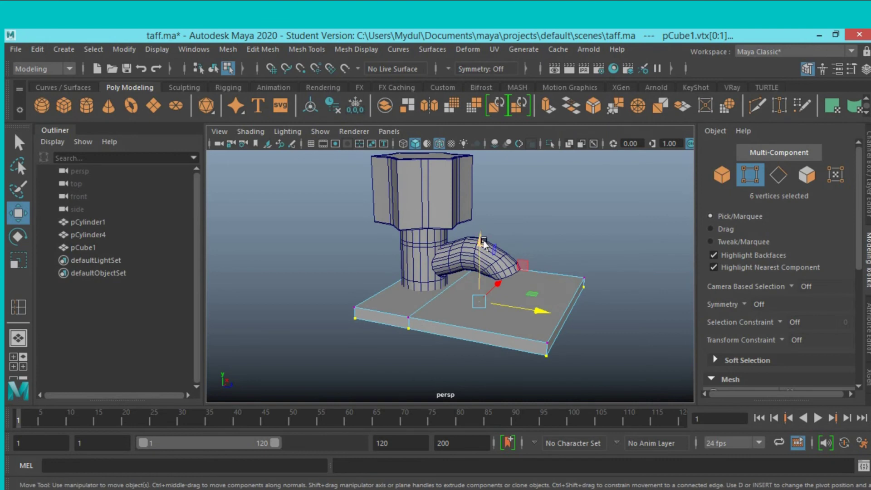
drag(477, 241, 473, 264)
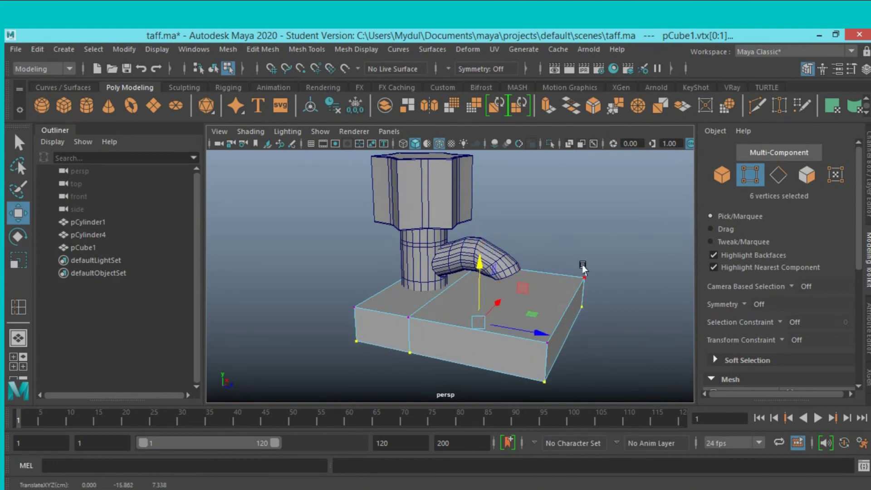
mouse_move(583, 269)
alt+mouse_down()
mouse_move(345, 241)
mouse_move(439, 276)
alt+mouse_up()
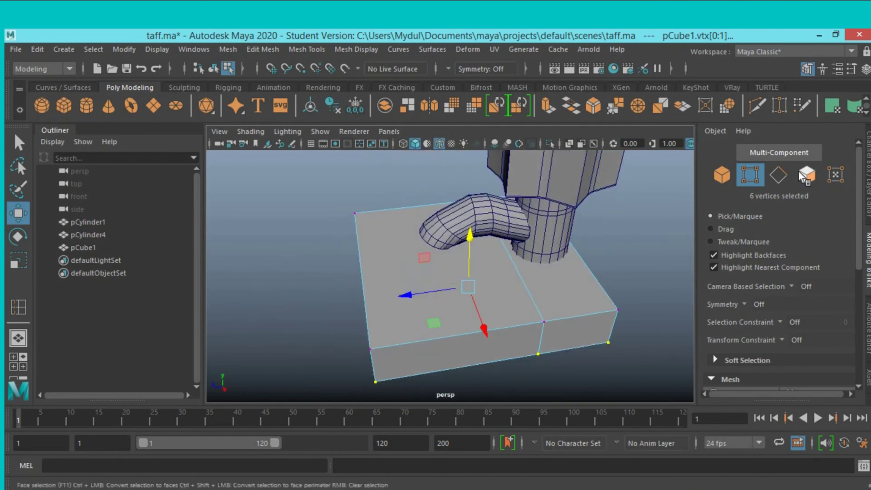
Select the base block's top face and extrude it with an inset offset of 0.3
click(806, 175)
click(436, 285)
click(425, 288)
mouse_move(296, 288)
alt+mouse_down()
mouse_move(276, 282)
mouse_move(284, 296)
mouse_move(296, 273)
alt+mouse_up()
scroll(296, 271, up, 2)
scroll(296, 271, up, 2)
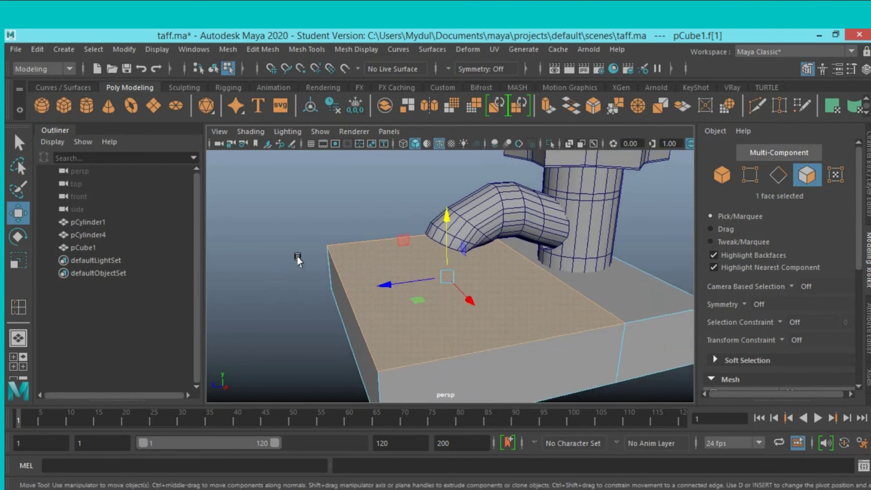
scroll(296, 271, up, 2)
scroll(296, 271, up, 1)
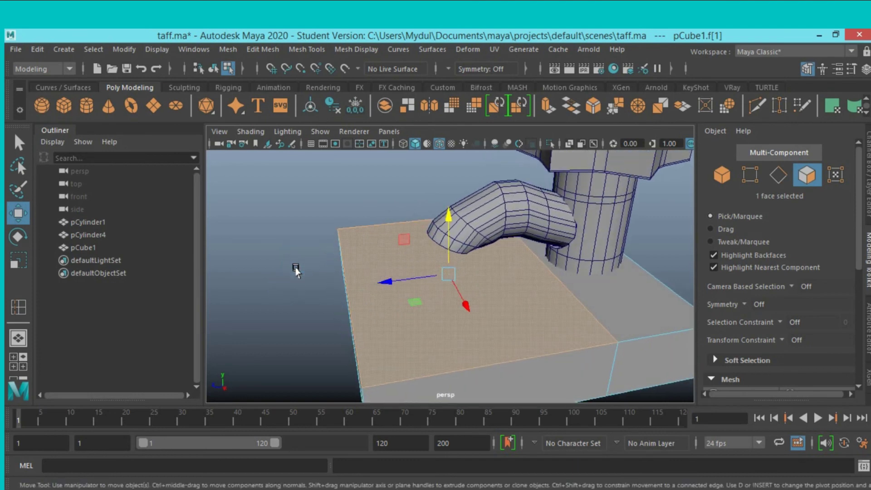
click(546, 112)
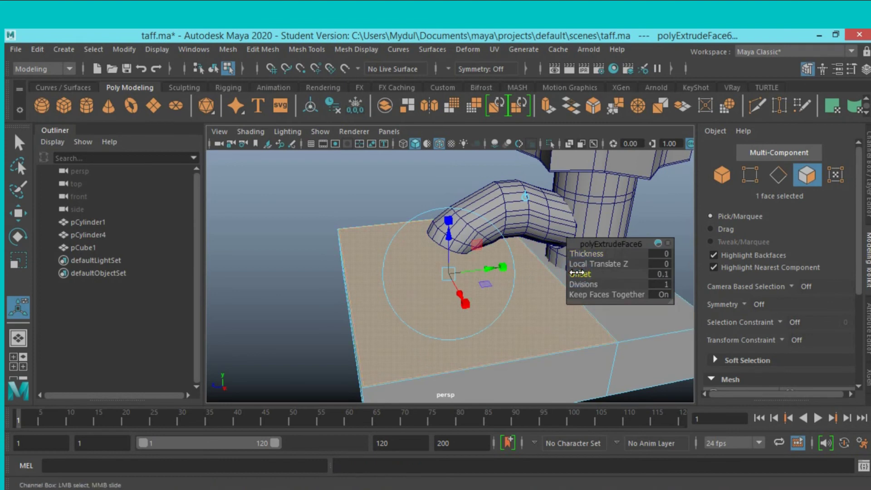
drag(578, 273, 579, 274)
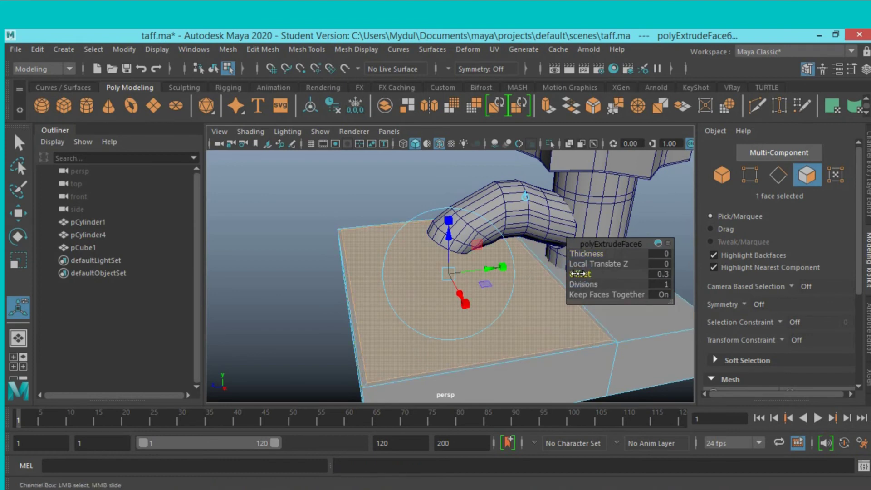
Extrude the inset face again and sink it about -1.979 into the block
click(546, 106)
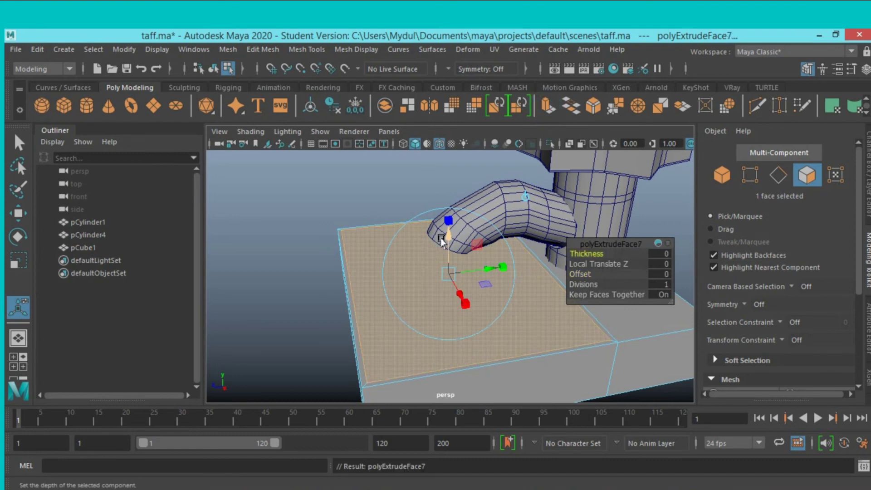
drag(442, 240, 449, 253)
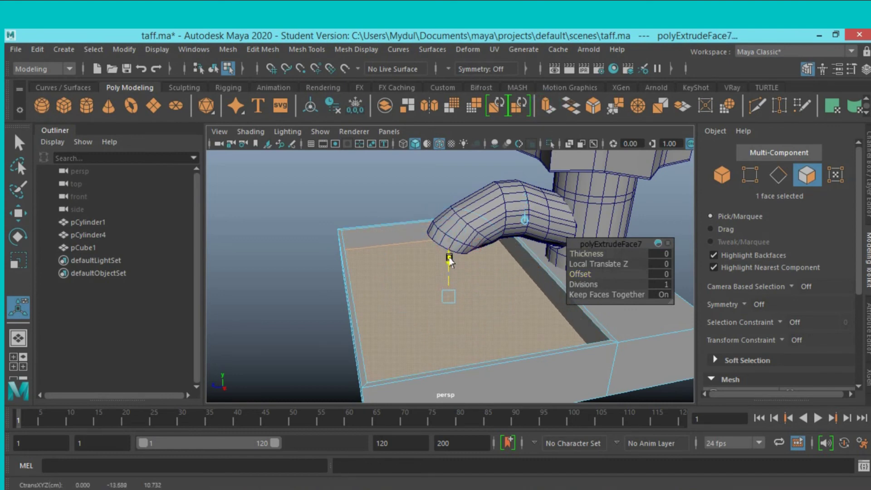
mouse_move(450, 262)
mouse_down()
mouse_move(292, 253)
mouse_move(295, 268)
mouse_move(302, 195)
mouse_move(288, 181)
mouse_up()
drag(468, 196, 466, 213)
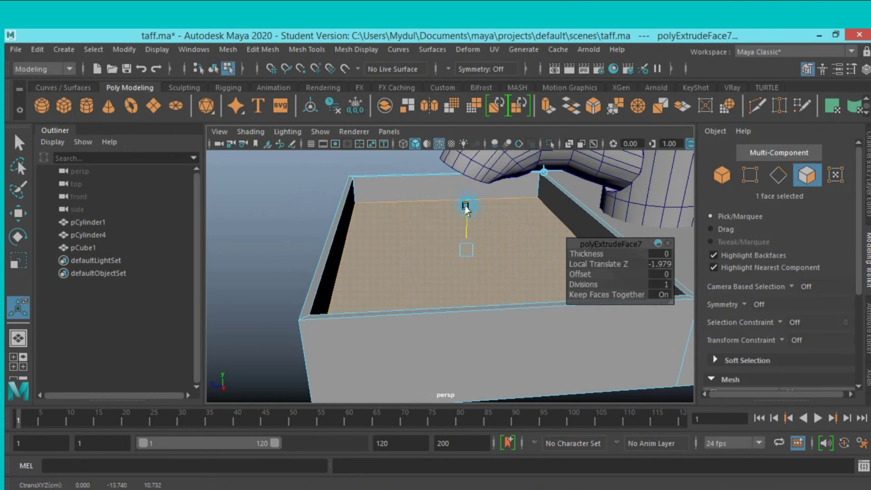
Shrink the basin floor face uniformly so the inner walls slope, then reselect the whole block
key(r)
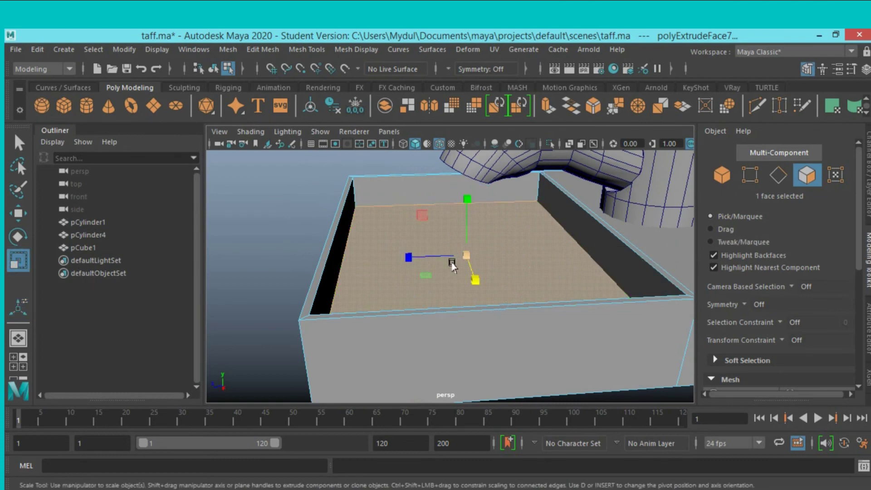
drag(468, 255, 450, 258)
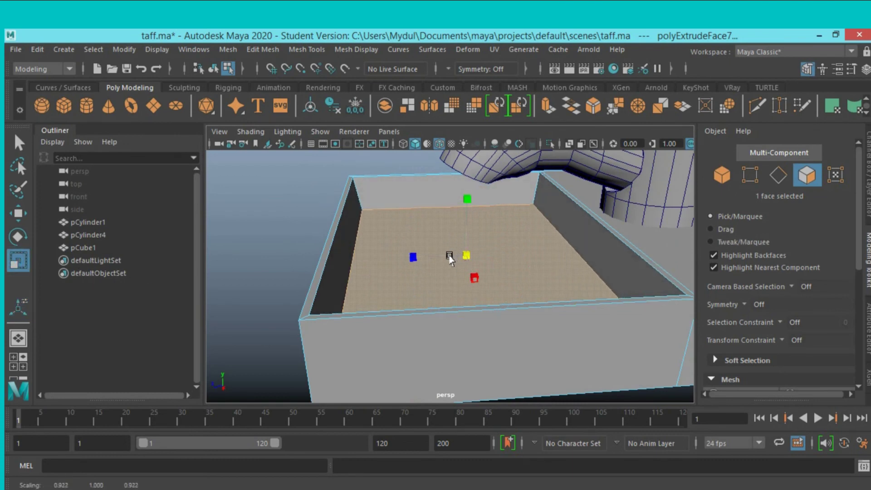
drag(449, 261, 408, 261)
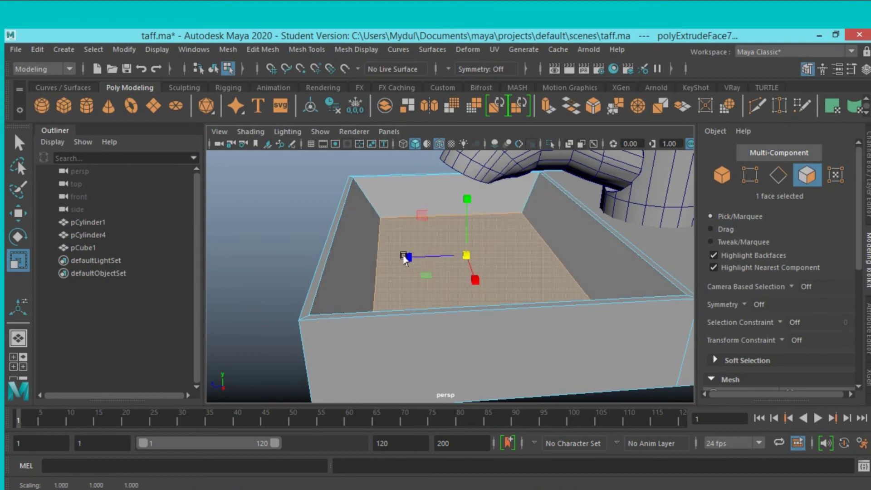
mouse_move(229, 245)
alt+mouse_down()
mouse_move(432, 255)
mouse_move(336, 239)
mouse_move(384, 285)
mouse_move(369, 273)
mouse_move(381, 253)
mouse_move(369, 233)
mouse_move(389, 288)
alt+mouse_up()
scroll(337, 239, down, 5)
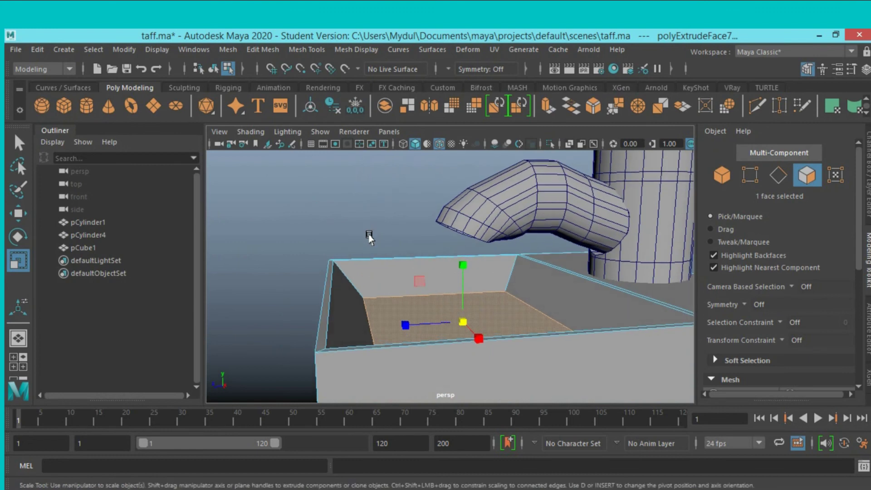
scroll(373, 251, down, 3)
scroll(363, 259, up, 3)
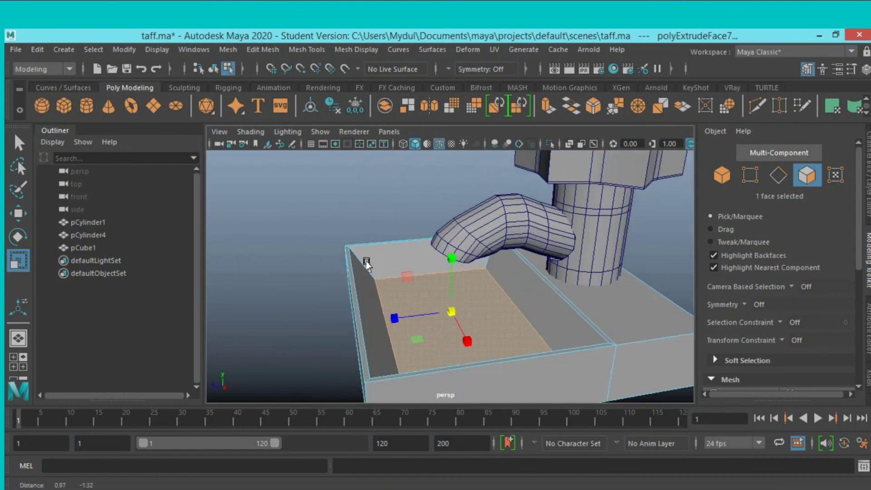
scroll(370, 257, up, 2)
click(722, 175)
alt+drag(521, 253, 521, 277)
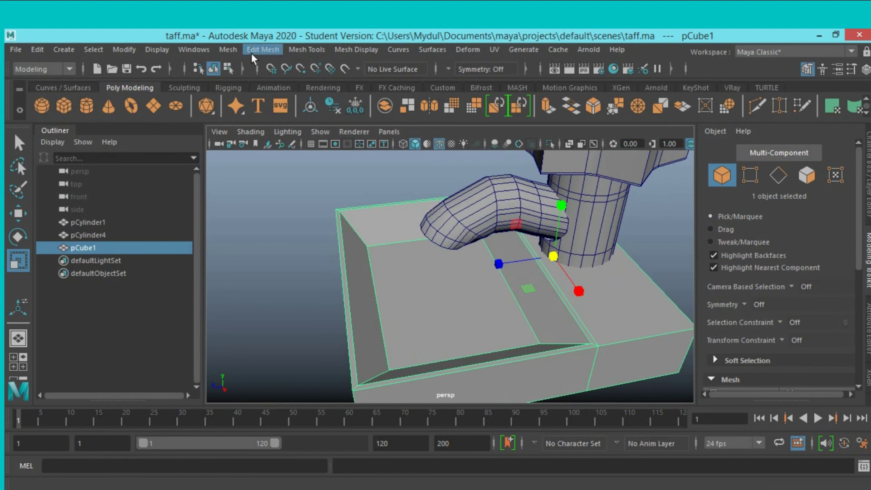
click(313, 50)
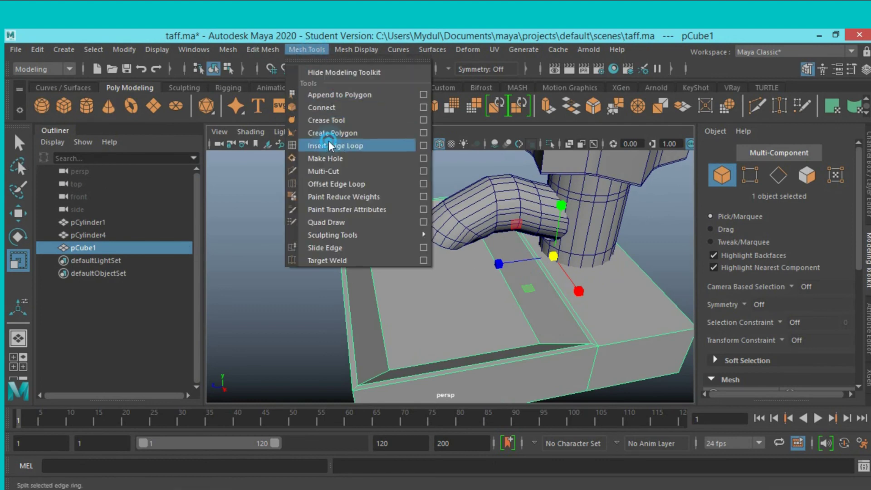
Select the sink block's outer bottom edges on several sides, ready for rounding
click(329, 142)
scroll(379, 263, down, 3)
scroll(378, 259, down, 3)
mouse_move(375, 269)
alt+mouse_down()
mouse_move(369, 245)
mouse_move(381, 214)
alt+mouse_up()
click(14, 148)
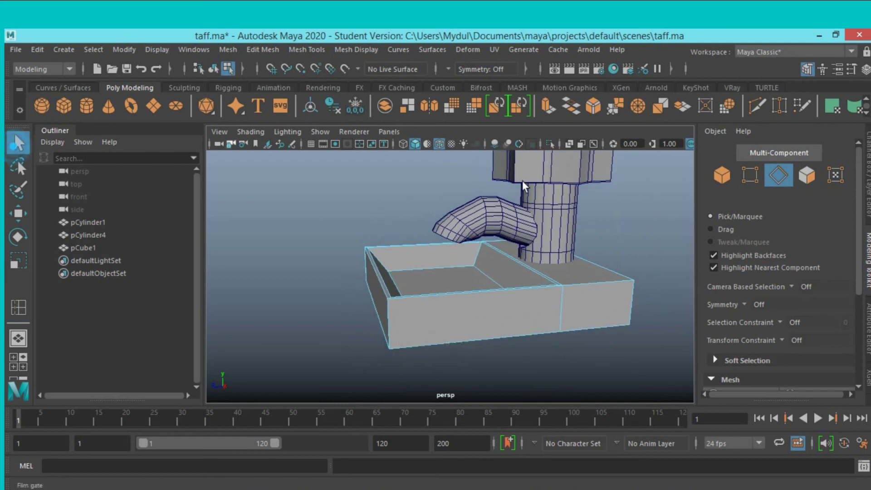
click(388, 318)
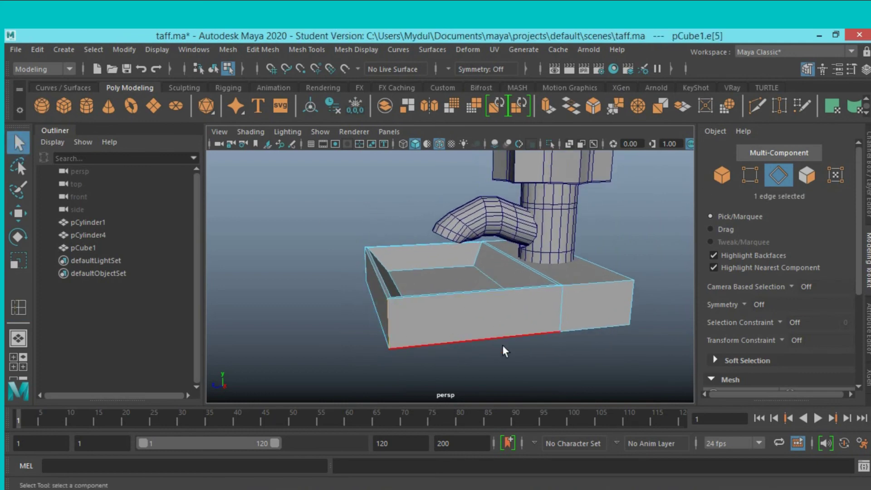
shift+click(595, 328)
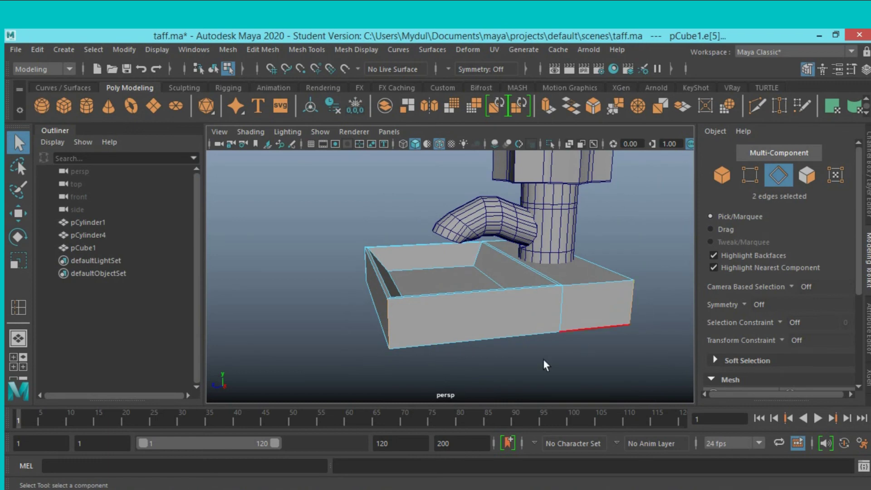
alt+drag(331, 358, 573, 362)
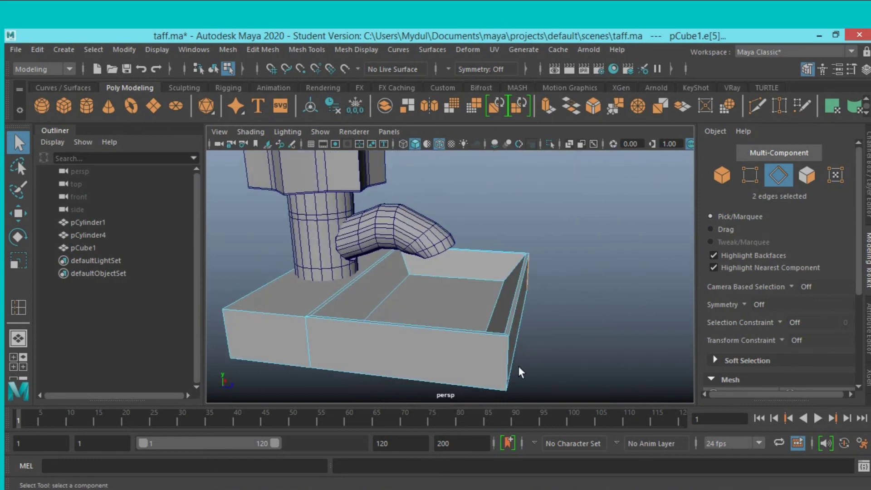
shift+click(507, 363)
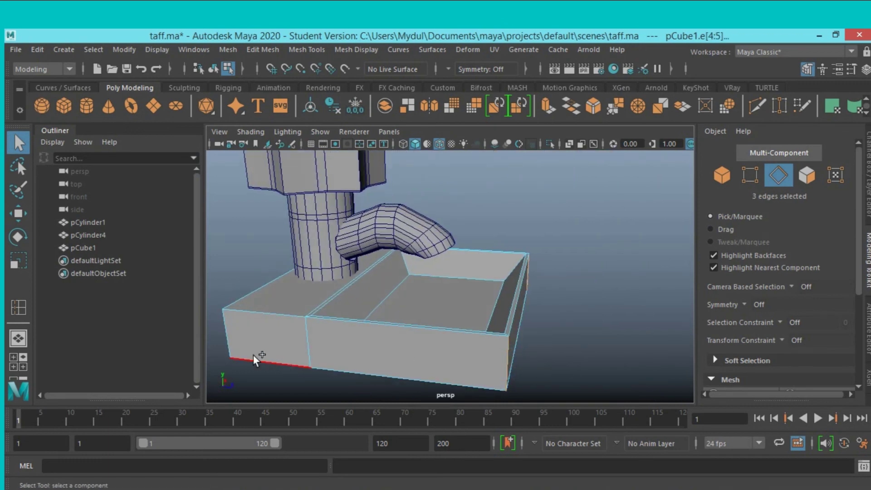
shift+click(230, 351)
scroll(767, 284, down, 3)
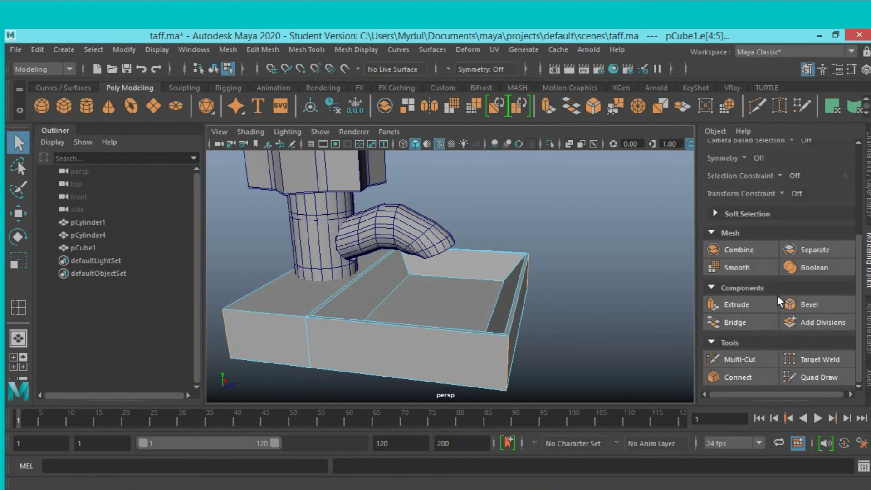
Bevel the selected sink-block edges with 5 segments for rounder corners
click(803, 305)
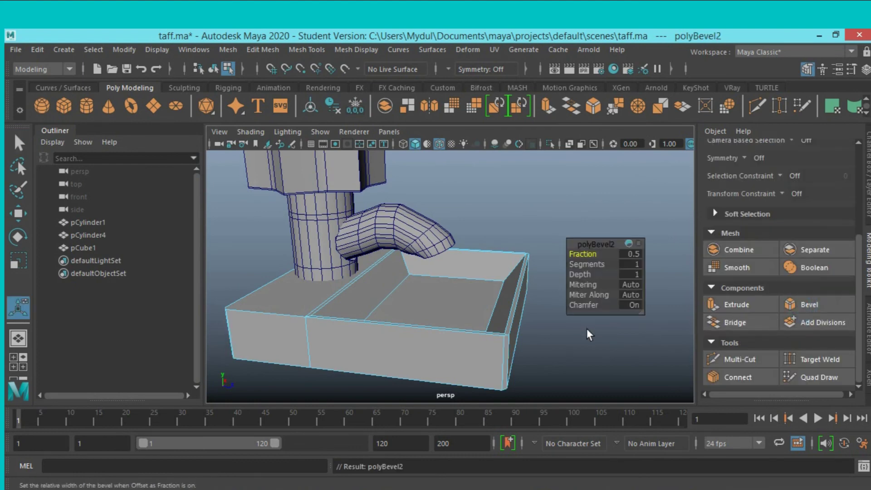
mouse_move(589, 330)
alt+mouse_down()
mouse_move(530, 340)
mouse_move(530, 316)
mouse_move(500, 331)
alt+mouse_up()
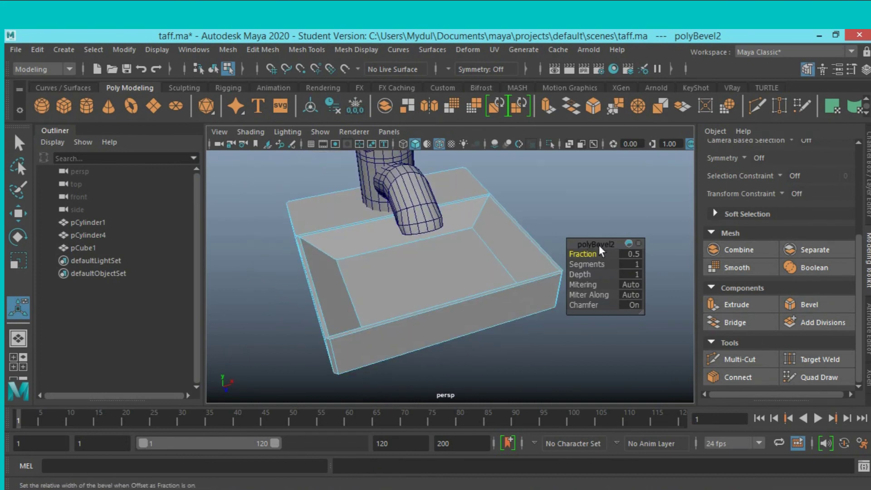
drag(586, 264, 603, 264)
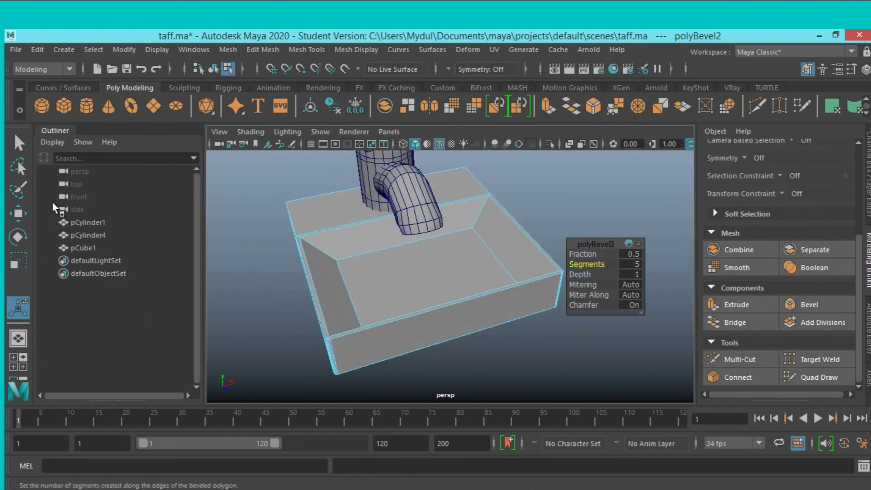
click(18, 143)
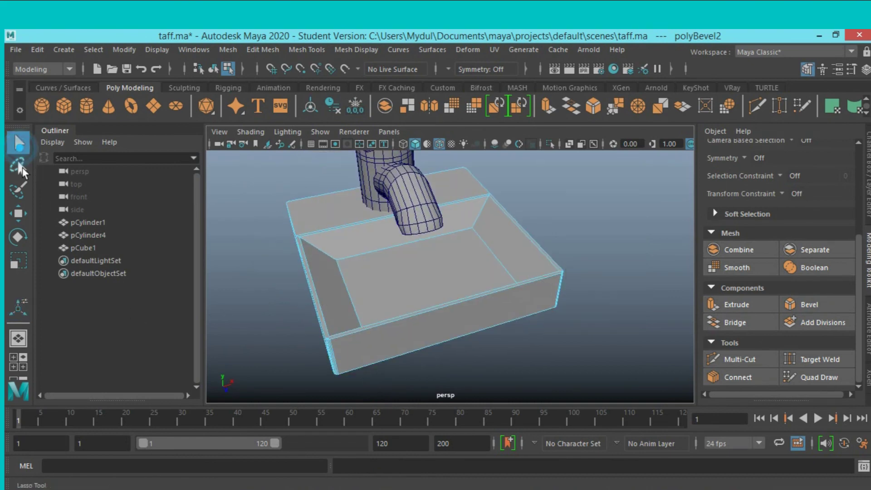
Insert a supporting edge loop near the block's outer edge
click(311, 45)
click(341, 144)
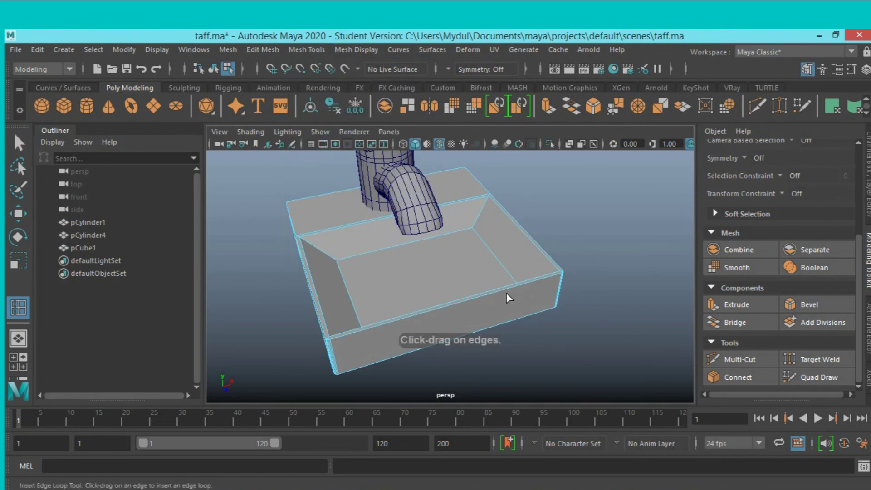
alt+drag(506, 293, 526, 251)
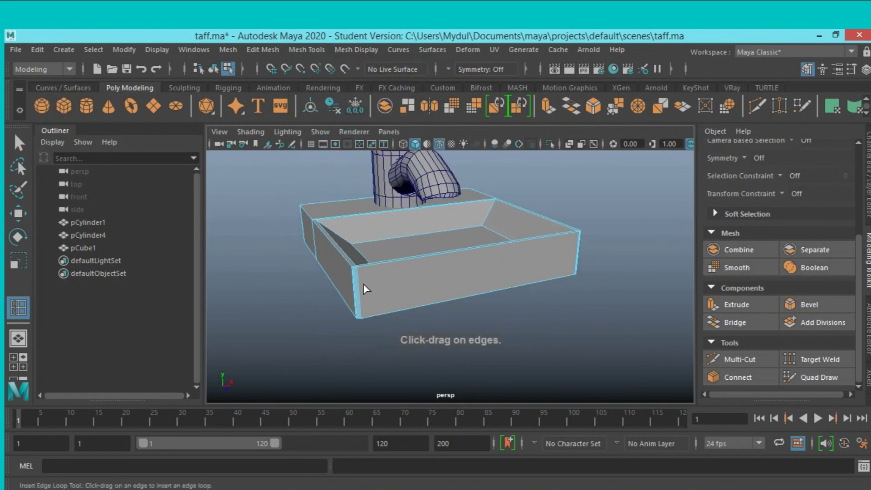
drag(360, 280, 362, 268)
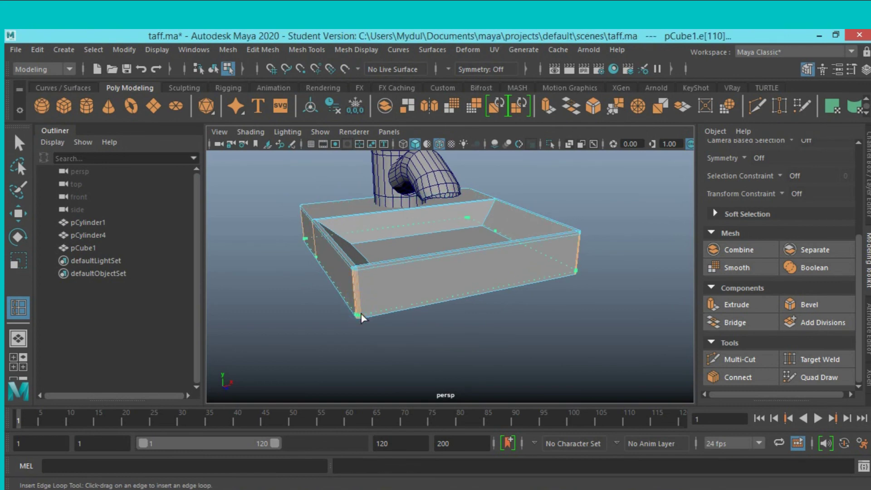
click(361, 313)
mouse_move(407, 308)
alt+mouse_down()
mouse_move(526, 298)
mouse_move(447, 296)
mouse_move(449, 266)
mouse_move(444, 275)
alt+mouse_up()
scroll(447, 295, up, 3)
key(q)
scroll(753, 213, up, 3)
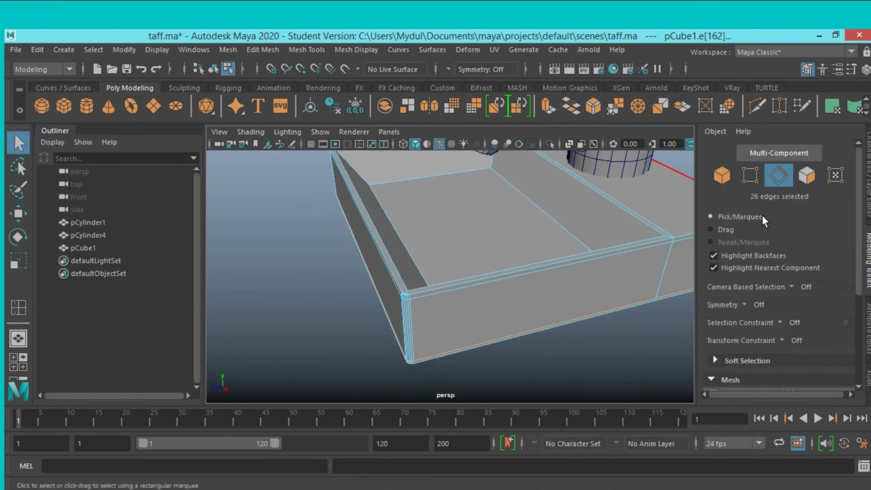
Preview pCube1 smoothed with Wireframe on Shaded turned off, and inspect it
click(731, 166)
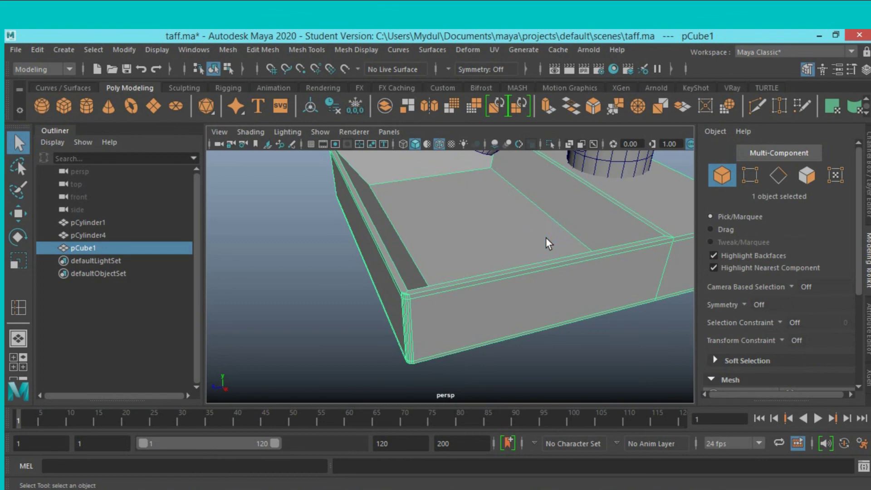
key(3)
key(f)
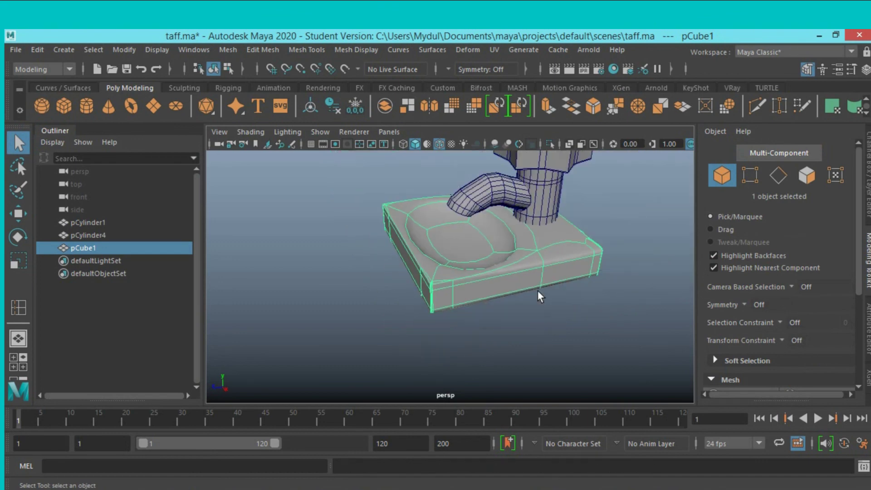
mouse_move(538, 292)
alt+mouse_down()
mouse_move(540, 278)
mouse_move(551, 278)
mouse_move(533, 305)
mouse_move(545, 322)
mouse_move(604, 310)
alt+mouse_up()
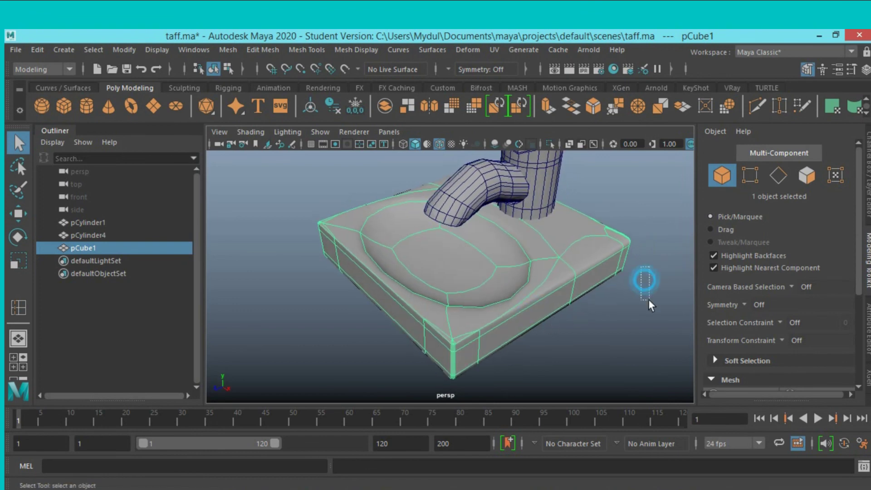
drag(642, 267, 649, 300)
click(435, 144)
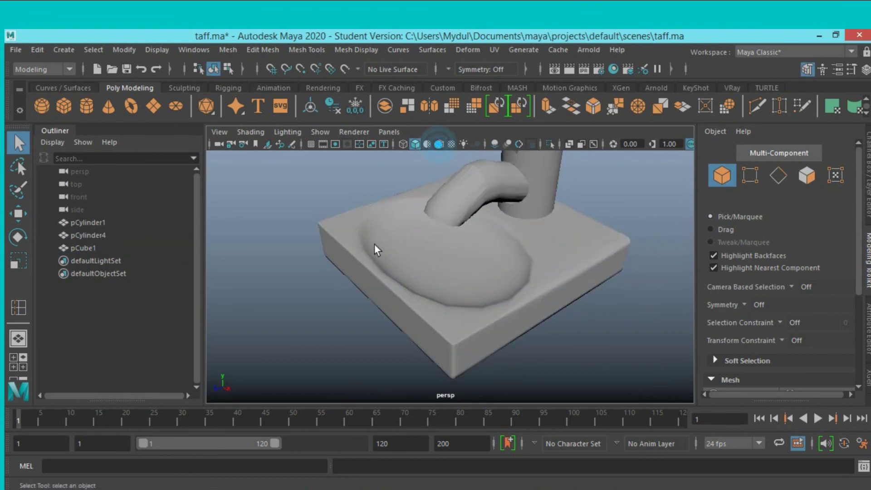
mouse_move(375, 246)
alt+mouse_down()
mouse_move(537, 246)
mouse_move(350, 262)
alt+mouse_up()
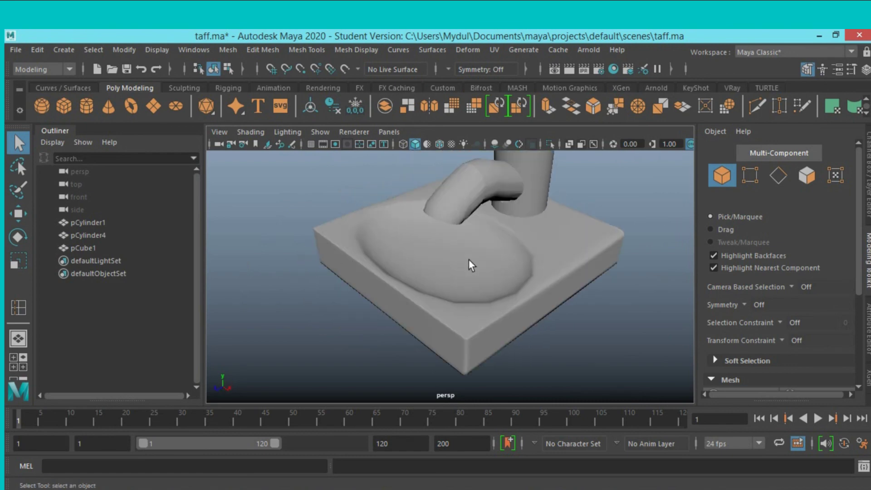
Return pCube1 to its unsmoothed cage and switch to face, then vertex selection
click(470, 259)
key(1)
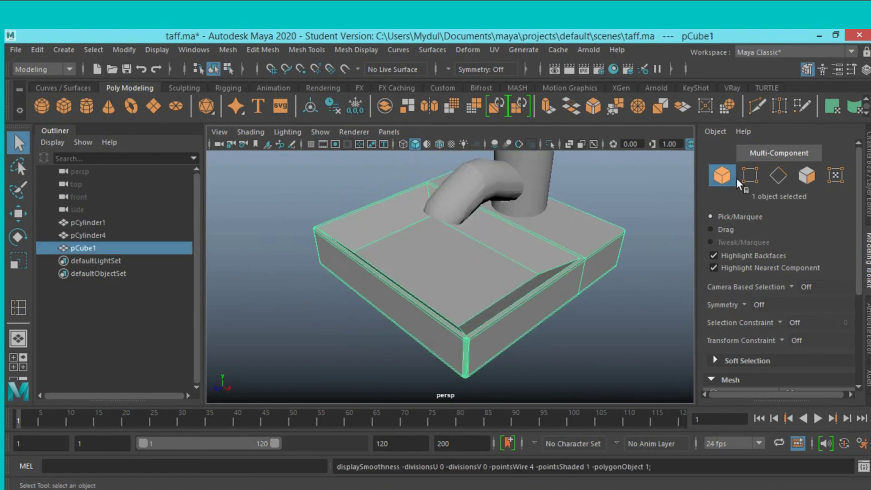
click(805, 178)
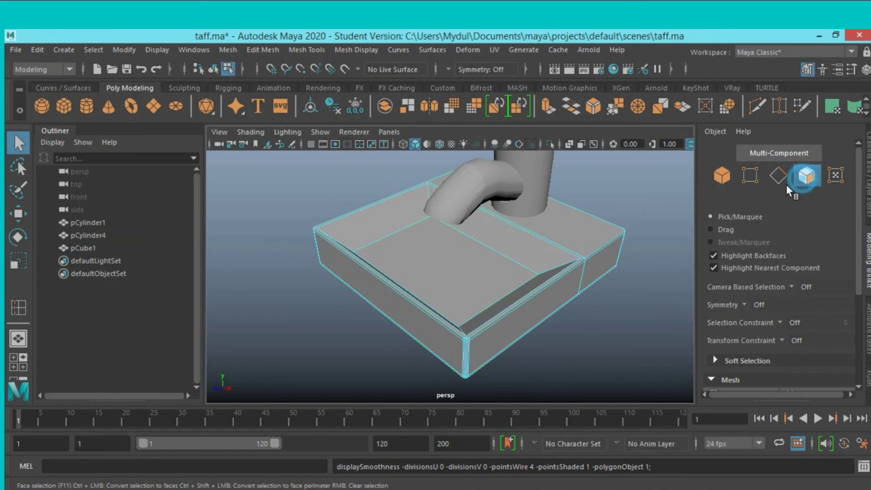
click(750, 175)
In front view, move the block's bottom vertices down to make it taller
key(space)
key(space)
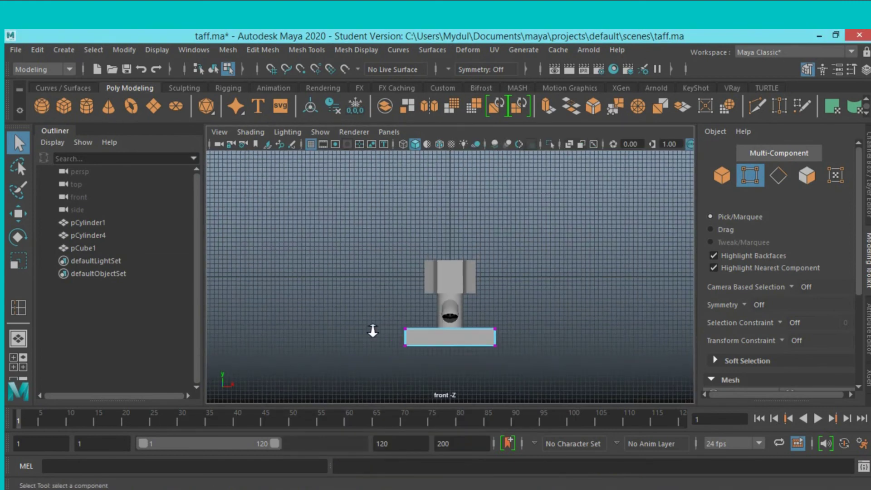
drag(548, 382, 388, 328)
click(15, 220)
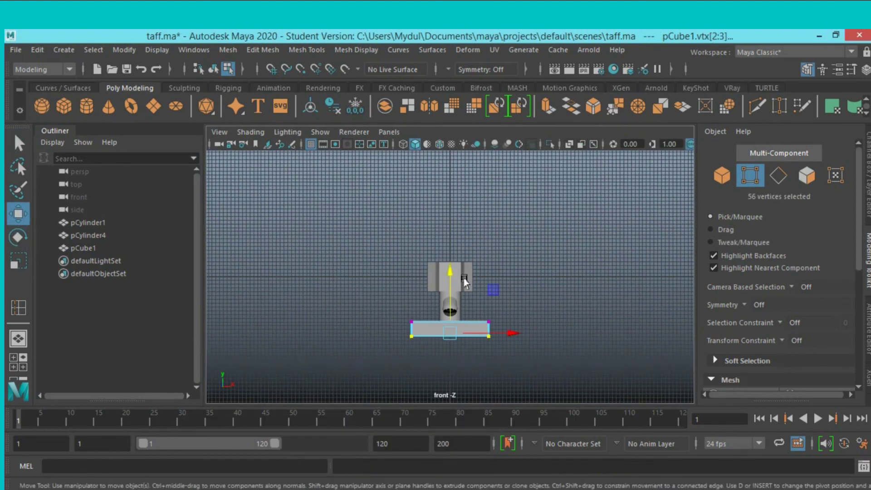
mouse_move(451, 271)
mouse_down()
mouse_move(452, 292)
mouse_move(456, 285)
mouse_up()
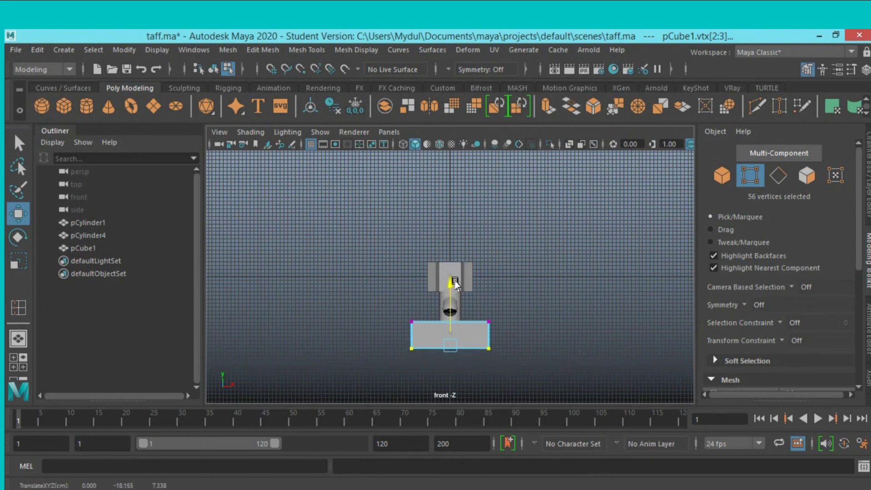
Push the basin's inner floor face downward in the perspective view
key(space)
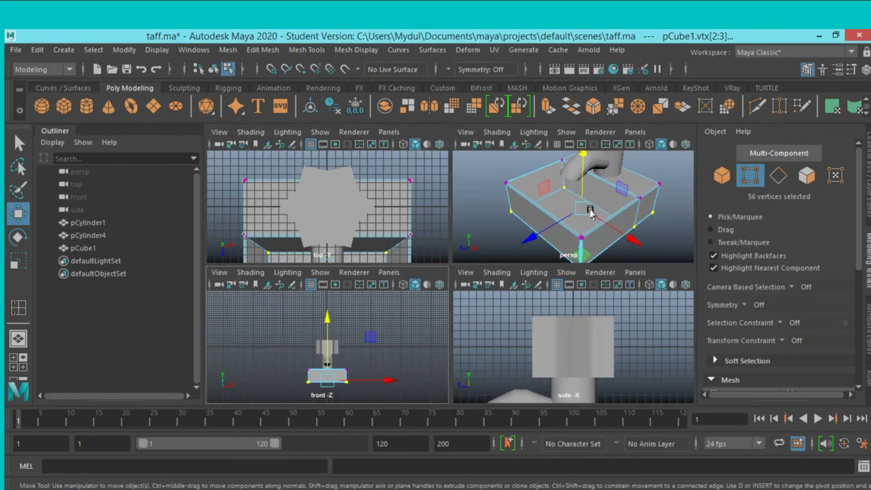
key(space)
click(807, 175)
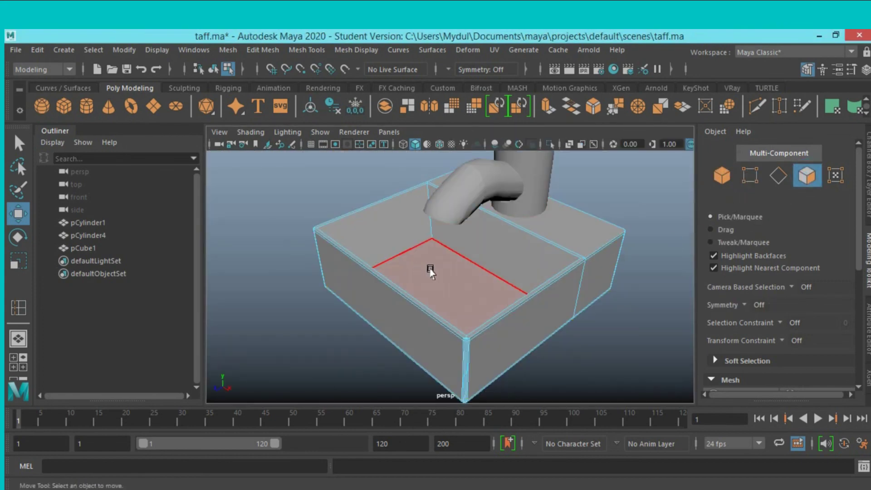
click(431, 271)
scroll(558, 339, down, 3)
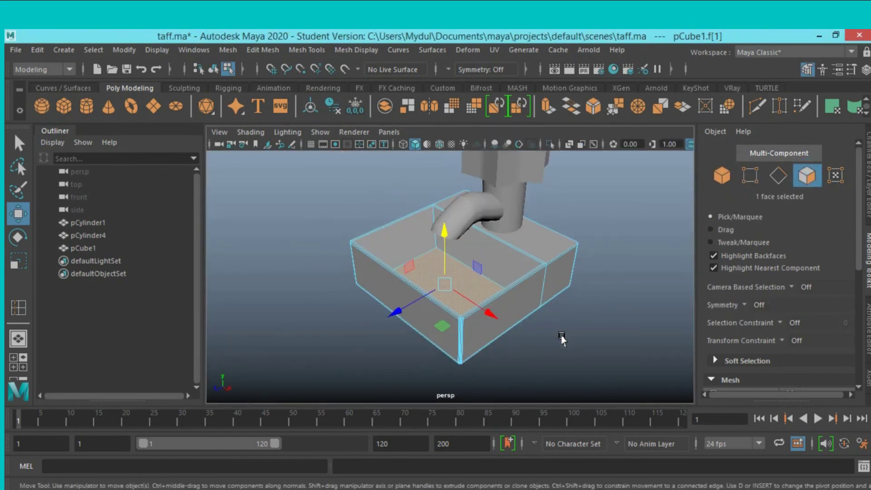
mouse_move(561, 339)
alt+mouse_down()
mouse_move(551, 346)
mouse_move(450, 321)
mouse_move(463, 318)
mouse_move(479, 340)
mouse_move(486, 325)
mouse_move(506, 350)
mouse_move(510, 321)
mouse_move(511, 331)
alt+mouse_up()
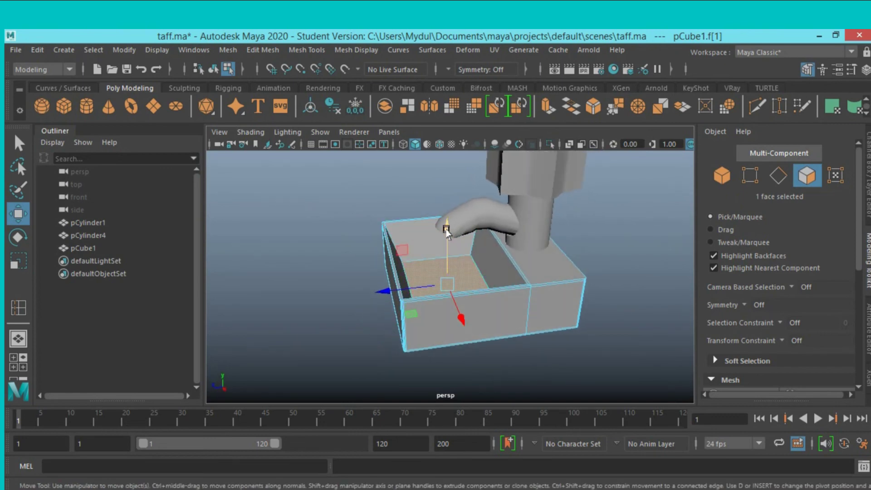
drag(447, 231, 447, 235)
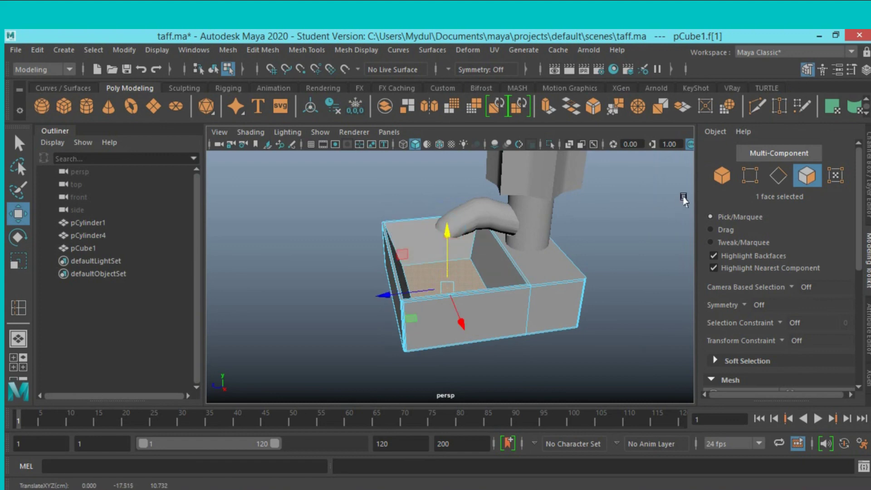
Preview the sink smoothed and inspect the bowl from a low side angle
click(719, 177)
mouse_move(553, 249)
alt+mouse_down()
mouse_move(565, 274)
mouse_move(523, 271)
alt+mouse_up()
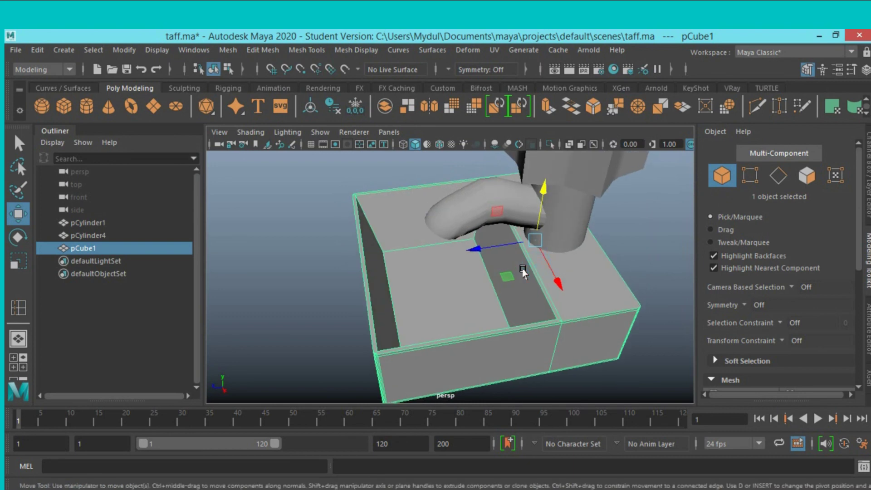
key(3)
click(302, 254)
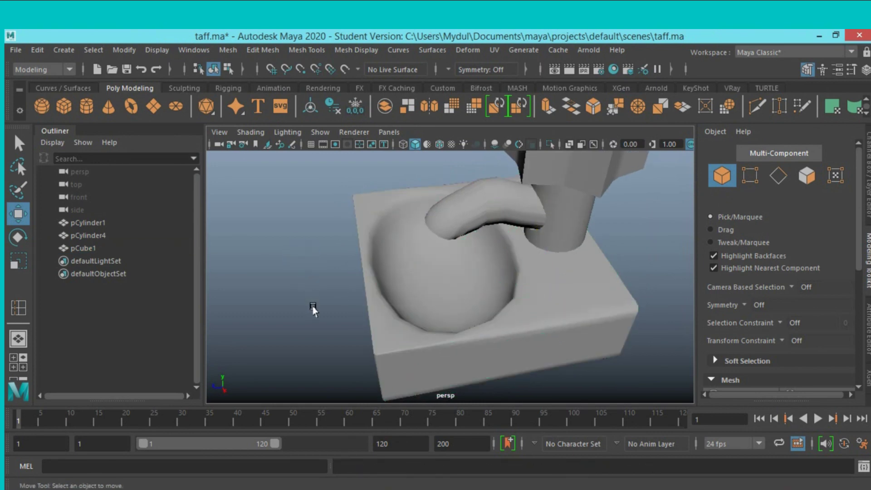
mouse_move(313, 309)
alt+mouse_down()
mouse_move(345, 288)
mouse_move(395, 286)
mouse_move(354, 292)
mouse_move(324, 277)
mouse_move(306, 282)
mouse_move(329, 311)
mouse_move(431, 307)
alt+mouse_up()
Apply Mesh > Smooth to pCube1 with 3 divisions
click(444, 301)
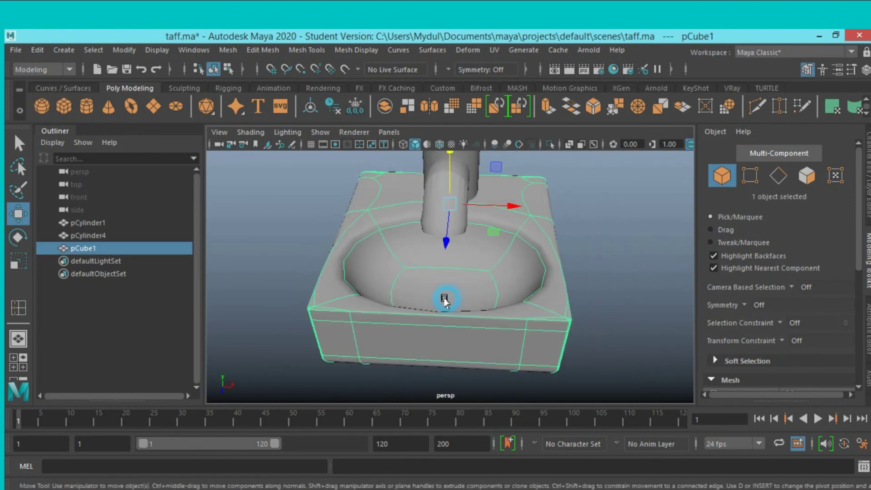
alt+drag(535, 288, 530, 286)
key(1)
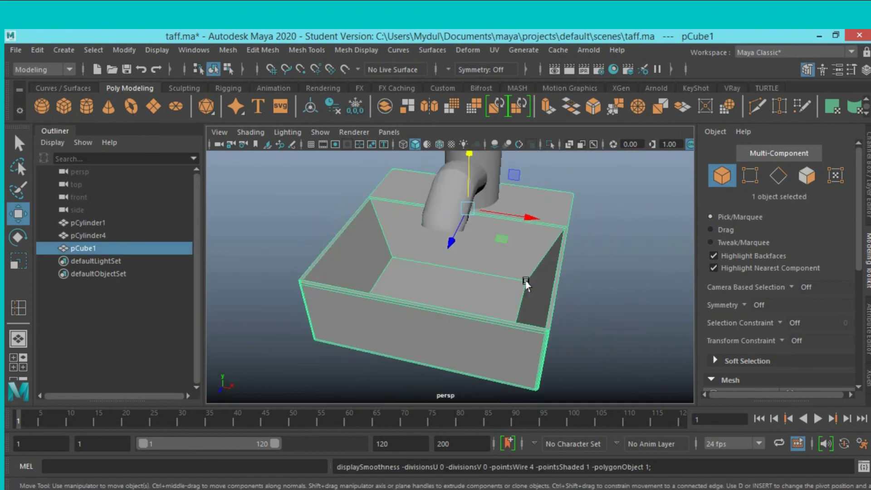
click(228, 50)
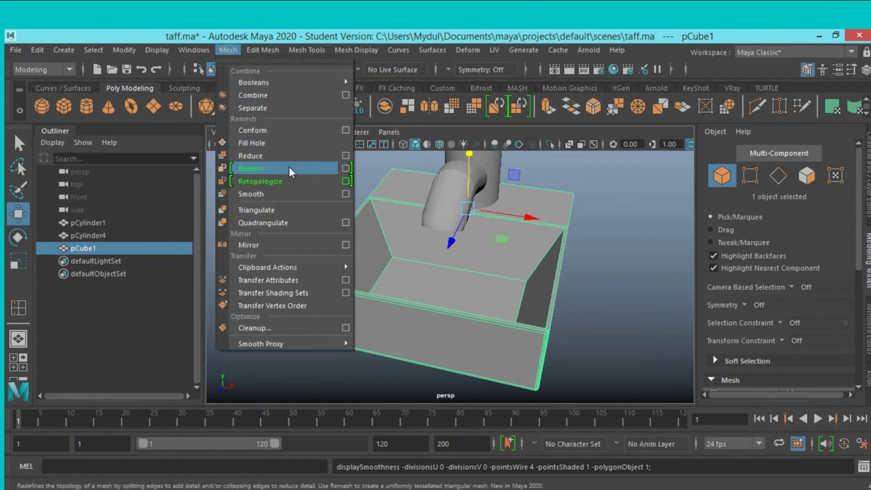
click(291, 192)
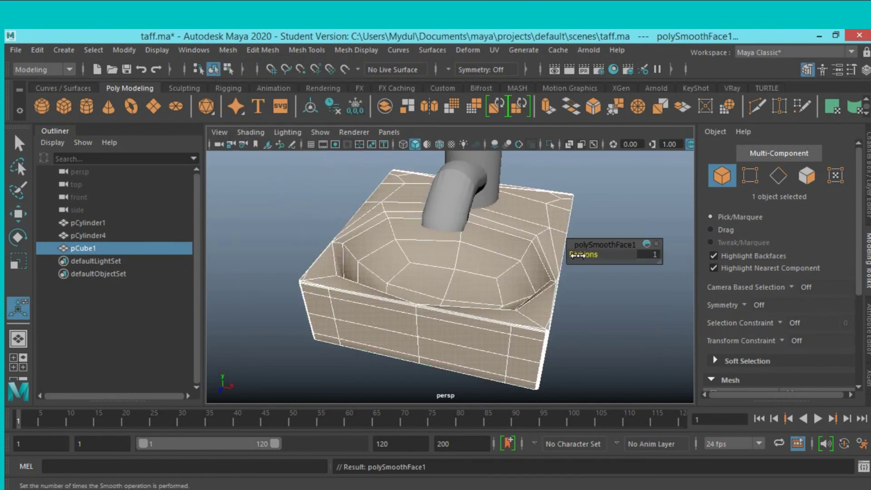
drag(583, 254, 591, 254)
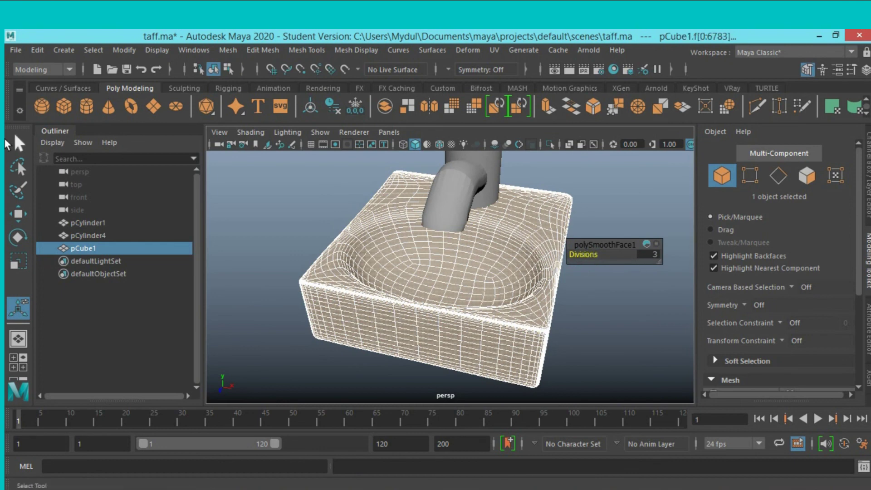
click(19, 145)
Deselect the sink, frame the whole sink and faucet, and select the top cylinder
click(628, 234)
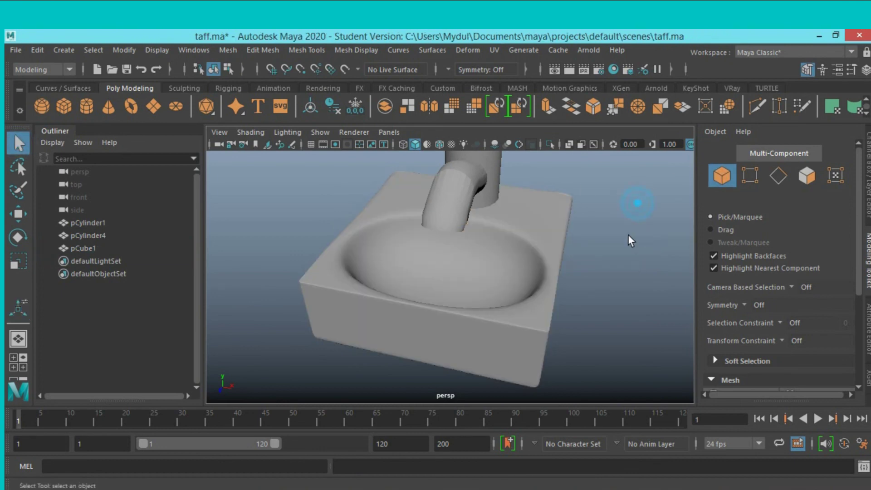
scroll(596, 242, down, 3)
alt+drag(598, 241, 508, 212)
click(508, 214)
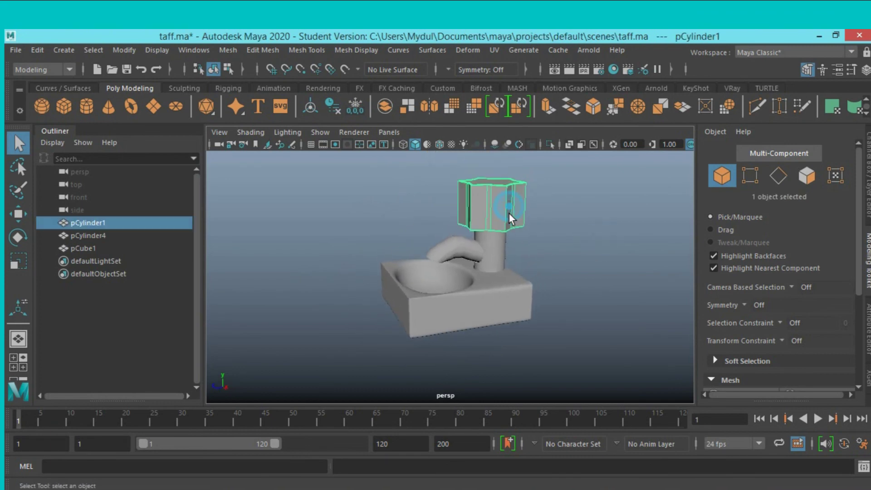
Smooth-preview pCylinder1 and pCylinder4 together, then select pCylinder4 alone
shift+click(500, 250)
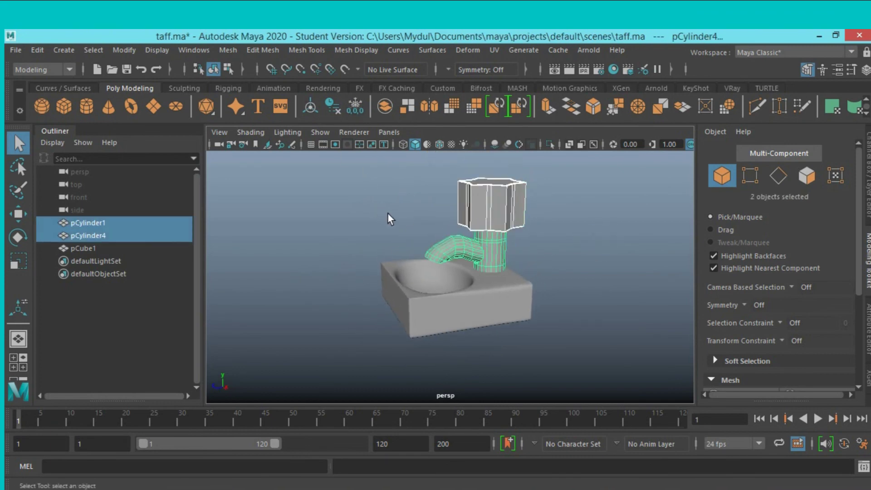
key(3)
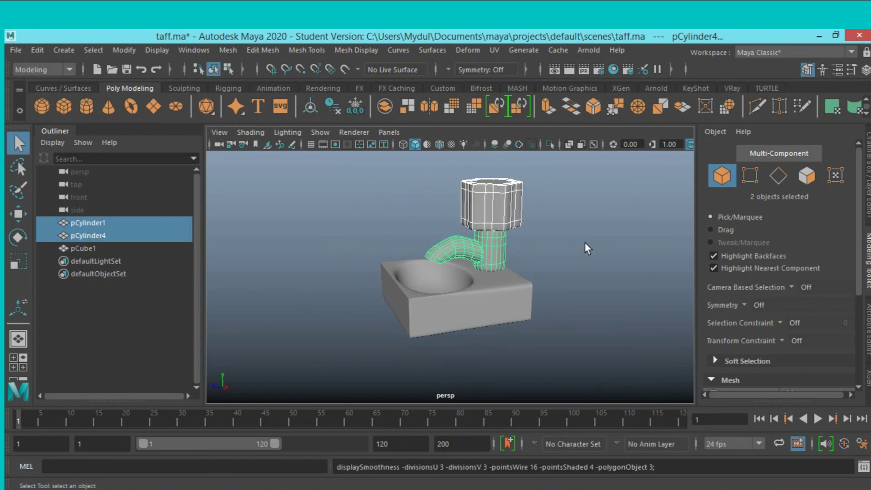
click(581, 235)
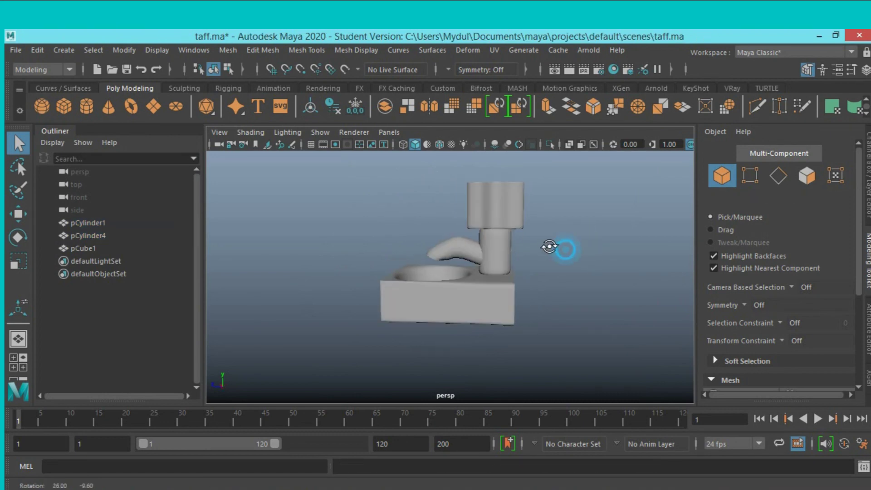
scroll(576, 254, up, 5)
click(530, 229)
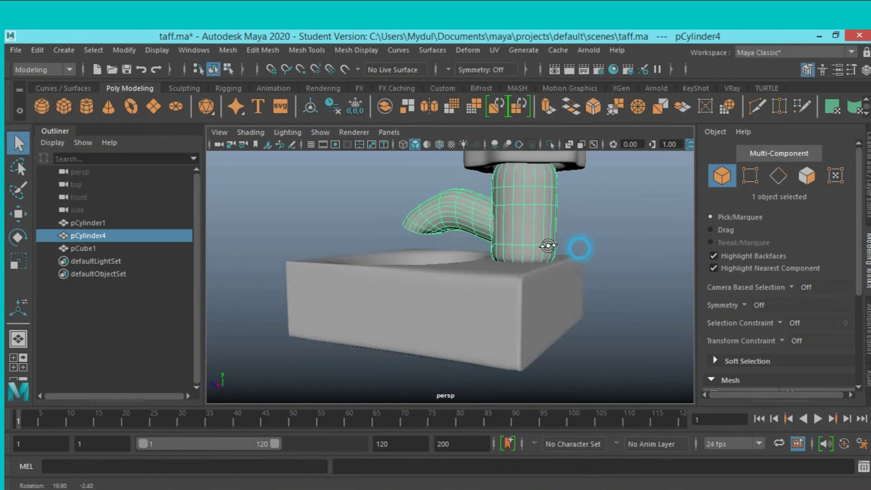